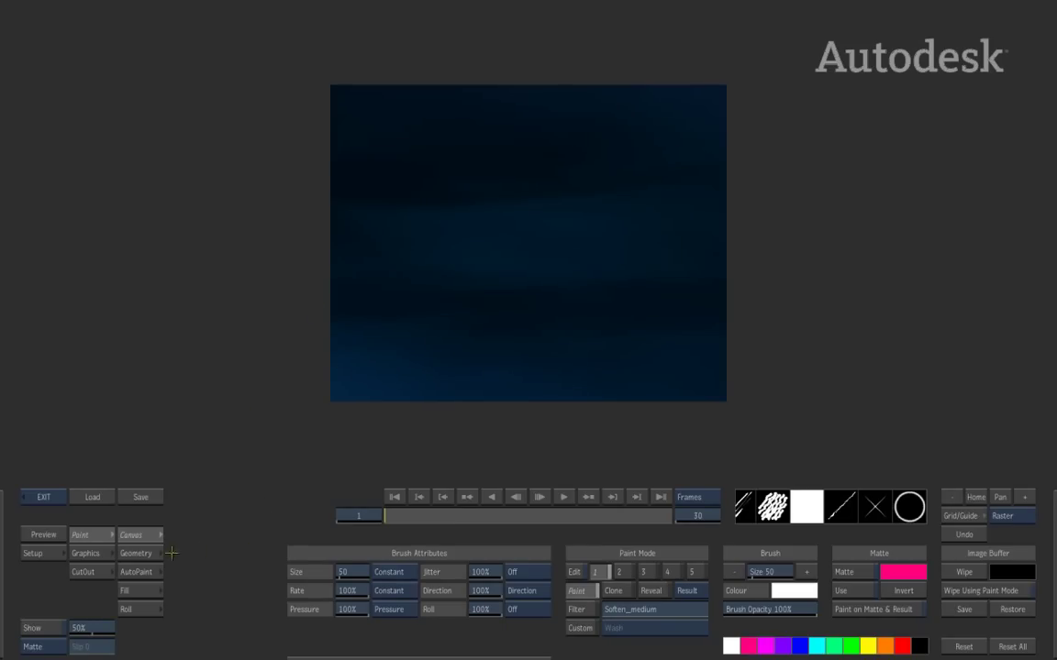
# - Open the Graphics mode and draw a solid white rectangle in the middle of the canvas
pyautogui.click(88, 554)
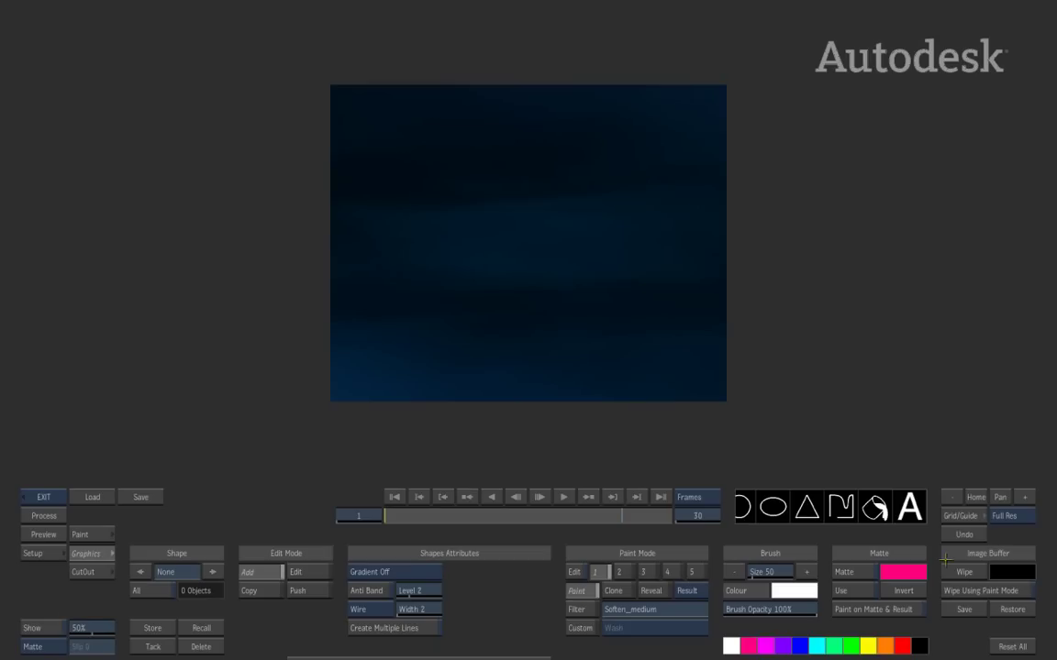
pyautogui.moveTo(744, 507); pyautogui.dragTo(910, 517)
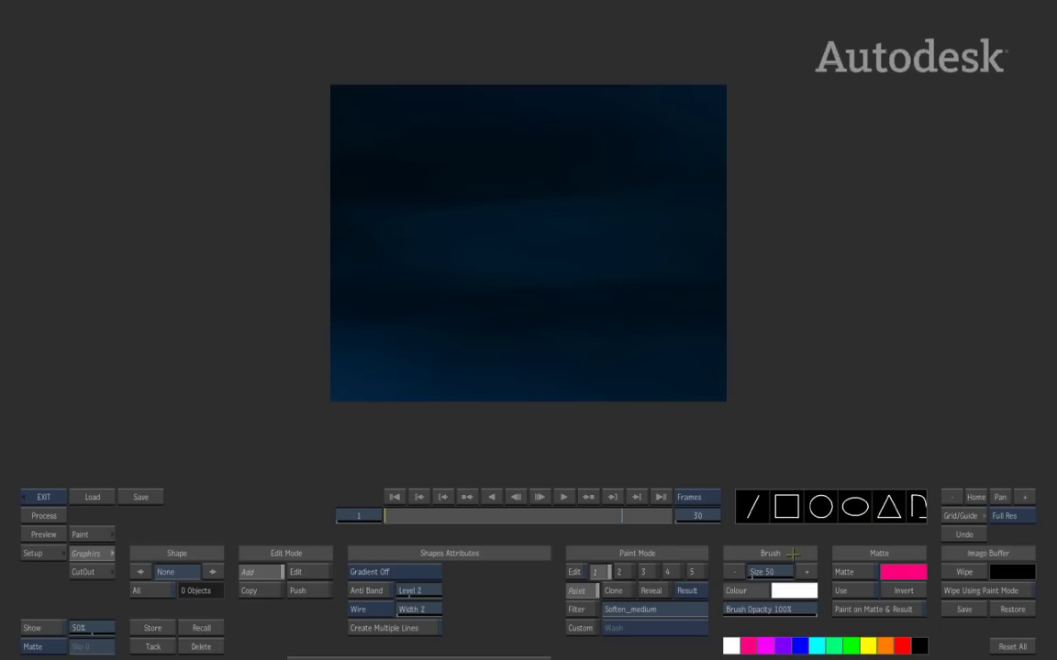
pyautogui.click(787, 506)
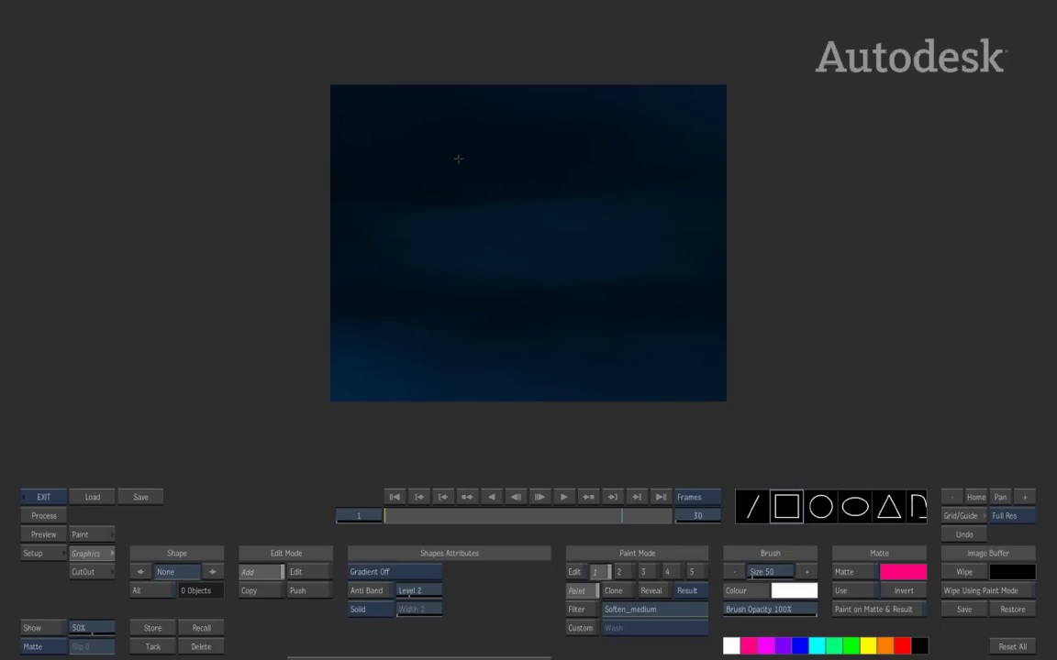
pyautogui.moveTo(438, 146); pyautogui.dragTo(638, 304)
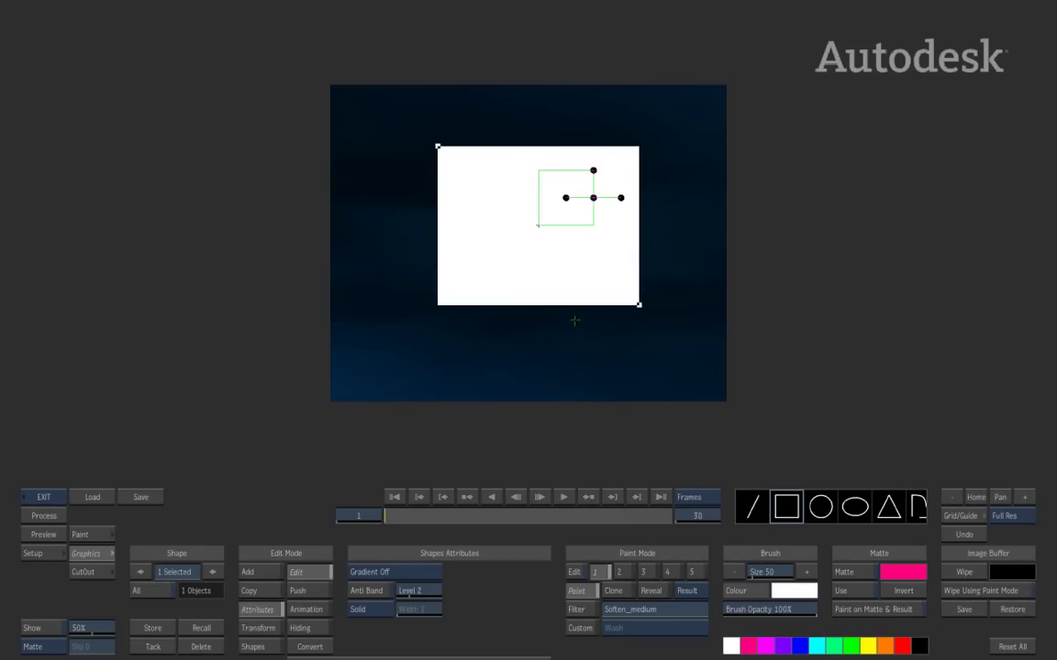
# - Move the white rectangle slightly down and try a green fill before setting its colour back to white
pyautogui.moveTo(593, 197)
pyautogui.mouseDown()
pyautogui.moveTo(602, 207)
pyautogui.moveTo(524, 272)
pyautogui.moveTo(516, 264)
pyautogui.moveTo(613, 210)
pyautogui.moveTo(552, 228)
pyautogui.moveTo(595, 213)
pyautogui.mouseUp()
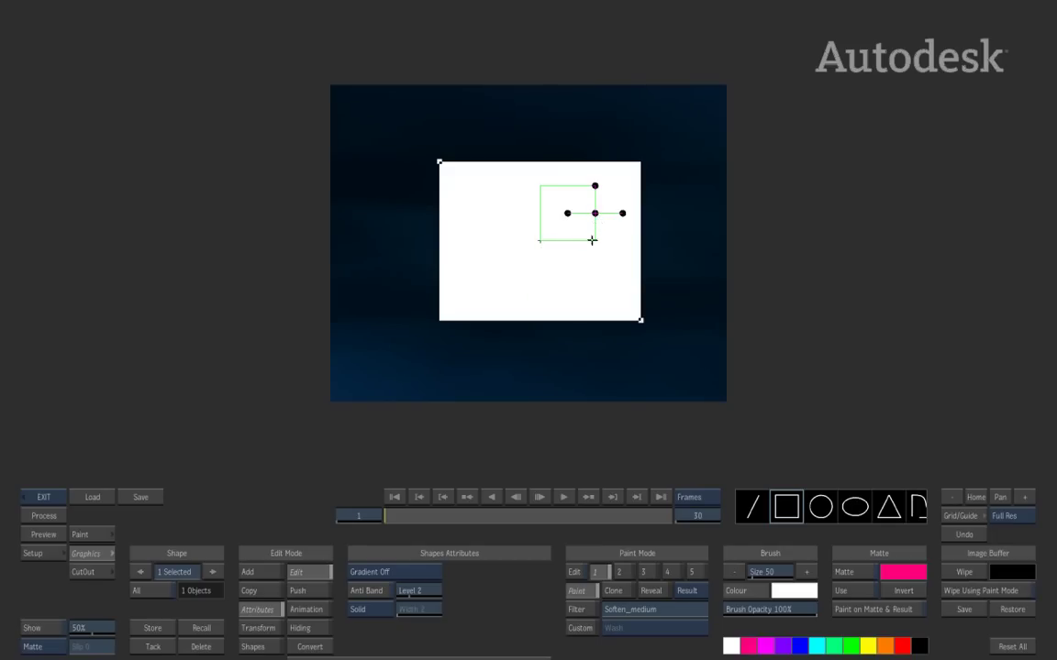
pyautogui.moveTo(594, 213); pyautogui.dragTo(595, 211)
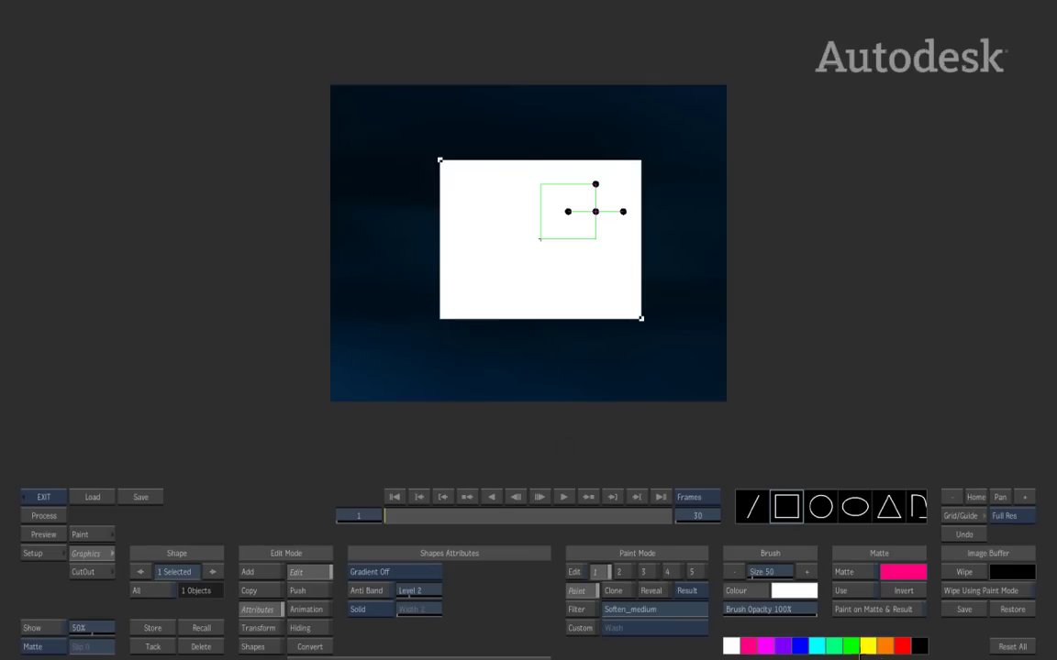
pyautogui.click(854, 646)
pyautogui.click(735, 646)
# - Try transforming and slightly rotating the rectangle with its axis handles, and undo the changes
pyautogui.moveTo(597, 184); pyautogui.dragTo(628, 186)
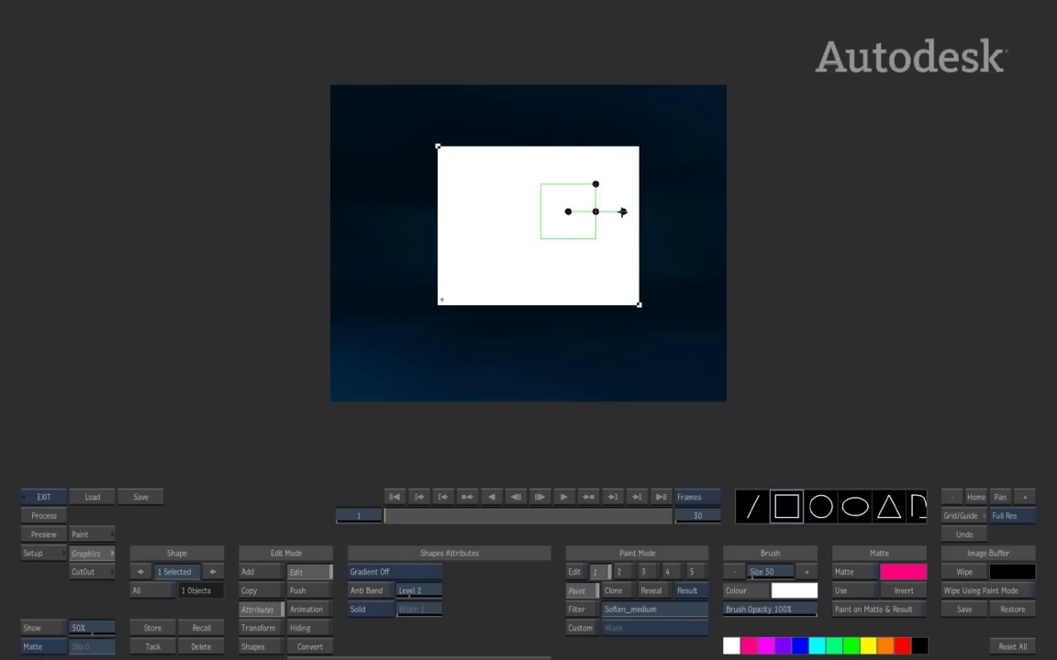
pyautogui.moveTo(623, 212); pyautogui.dragTo(665, 212)
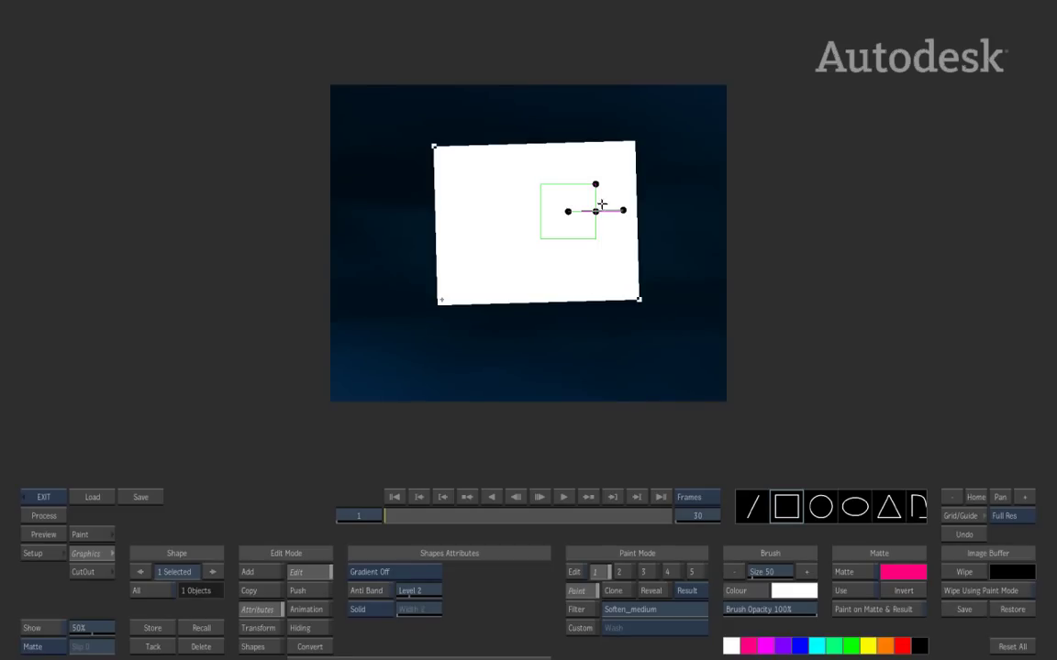
pyautogui.hotkey('ctrl', 'z')
pyautogui.hotkey('ctrl', 'z')
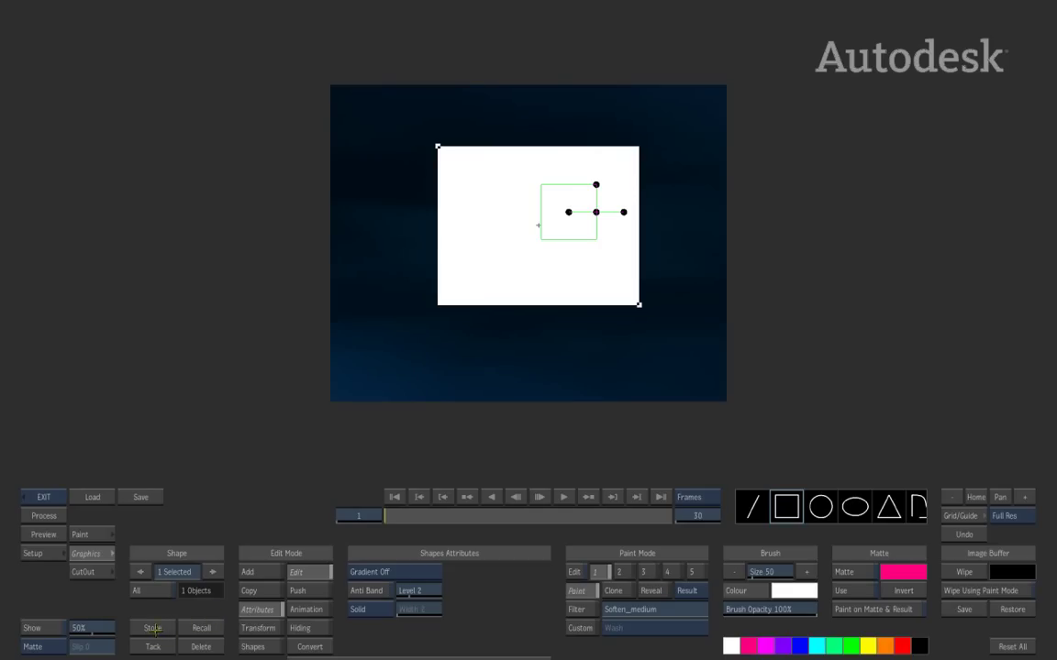
# - Delete the rectangle, bring it back with Recall, and check it after switching to Paint and returning to Graphics
pyautogui.click(201, 647)
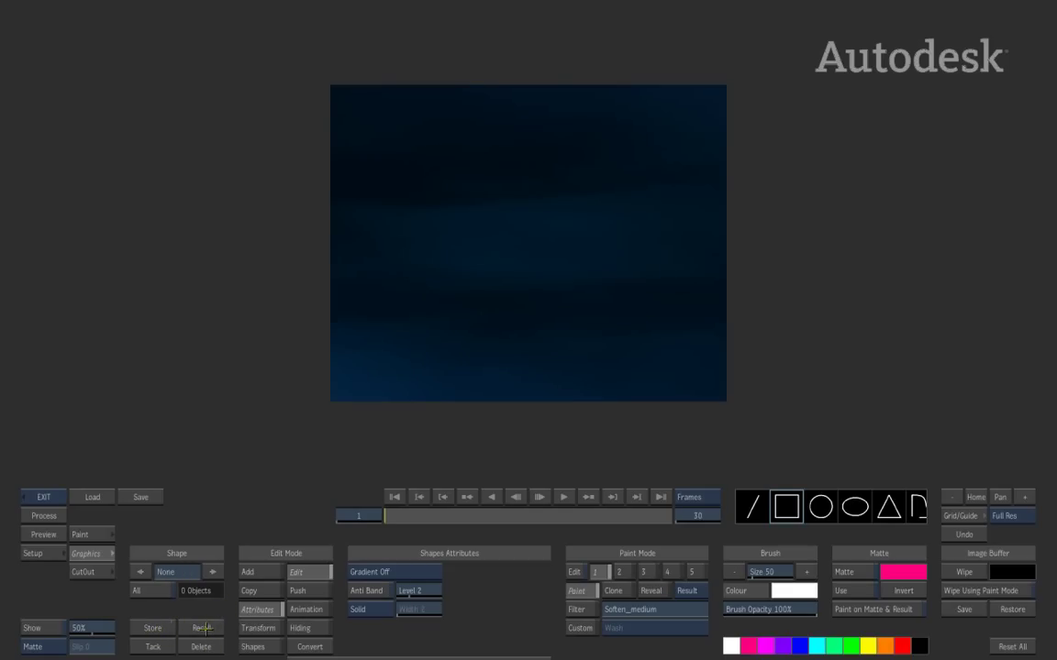
pyautogui.click(202, 628)
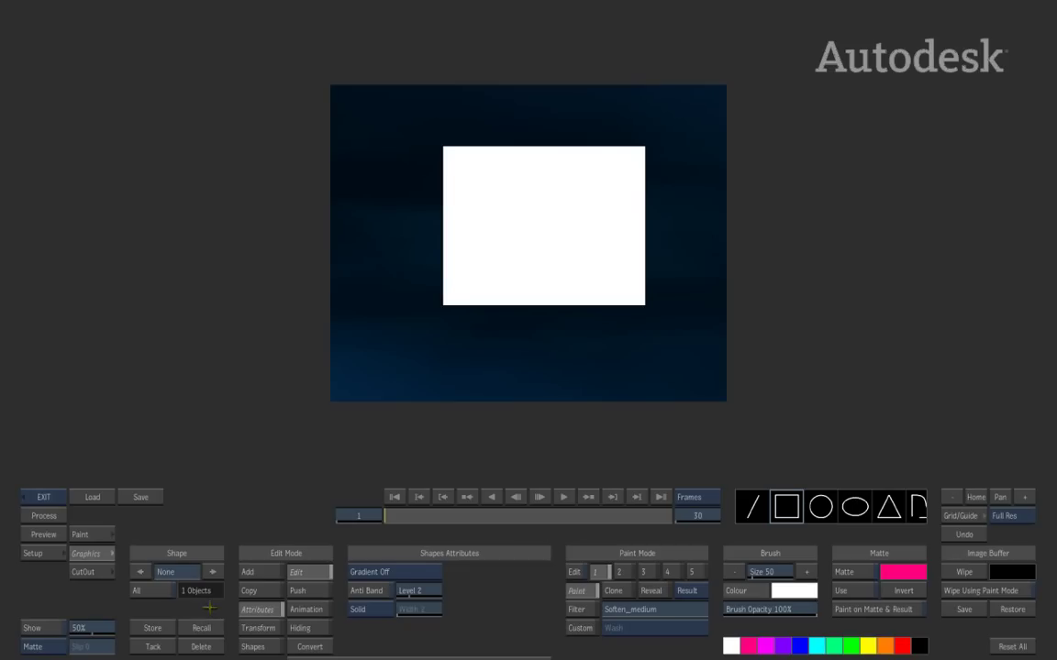
pyautogui.click(497, 286)
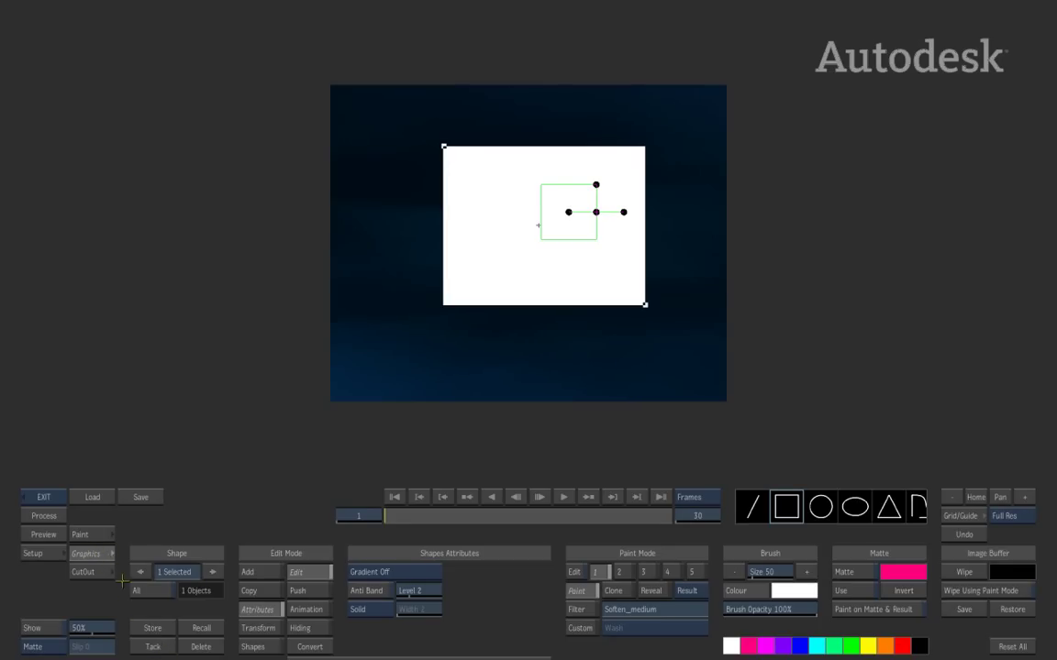
pyautogui.click(93, 538)
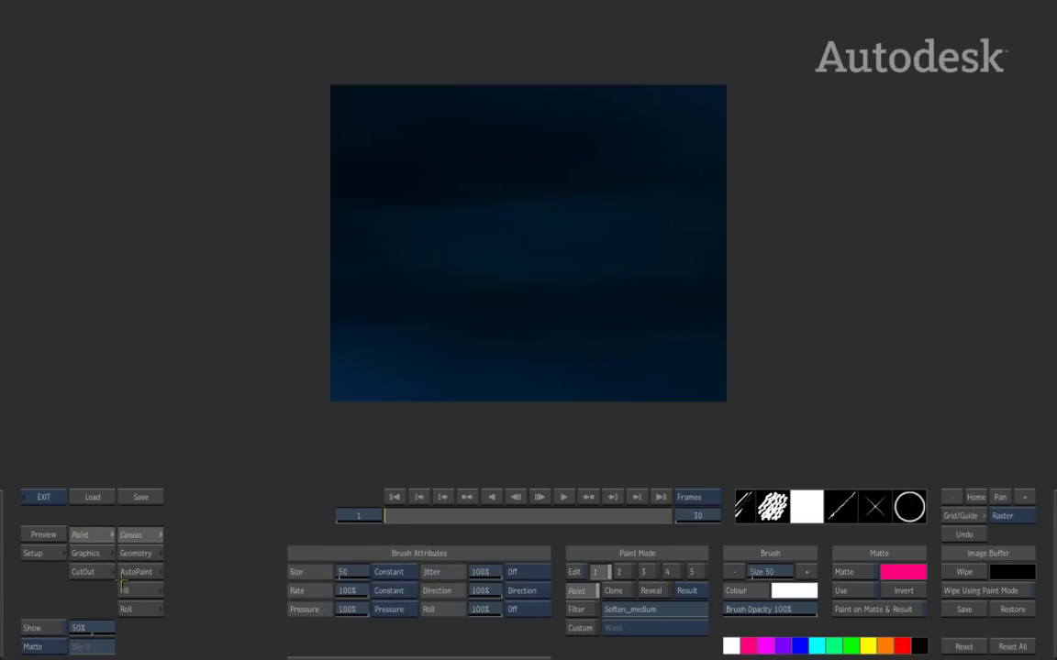
pyautogui.click(85, 553)
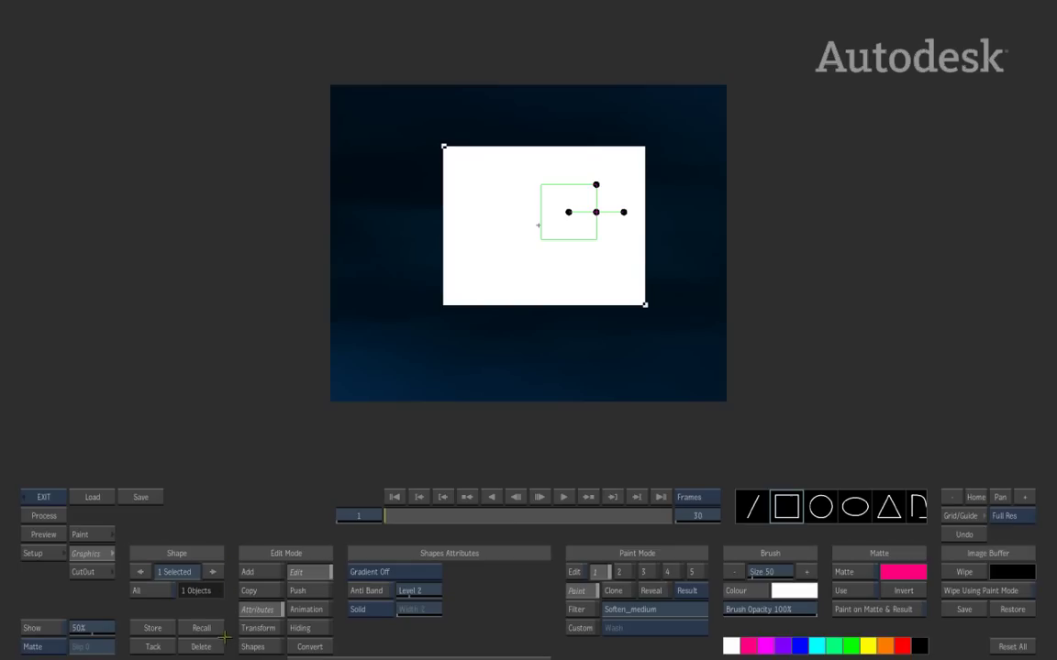
# - Draw a circle overlapping the rectangle's left part, and delete both shapes to clear the canvas
pyautogui.click(820, 506)
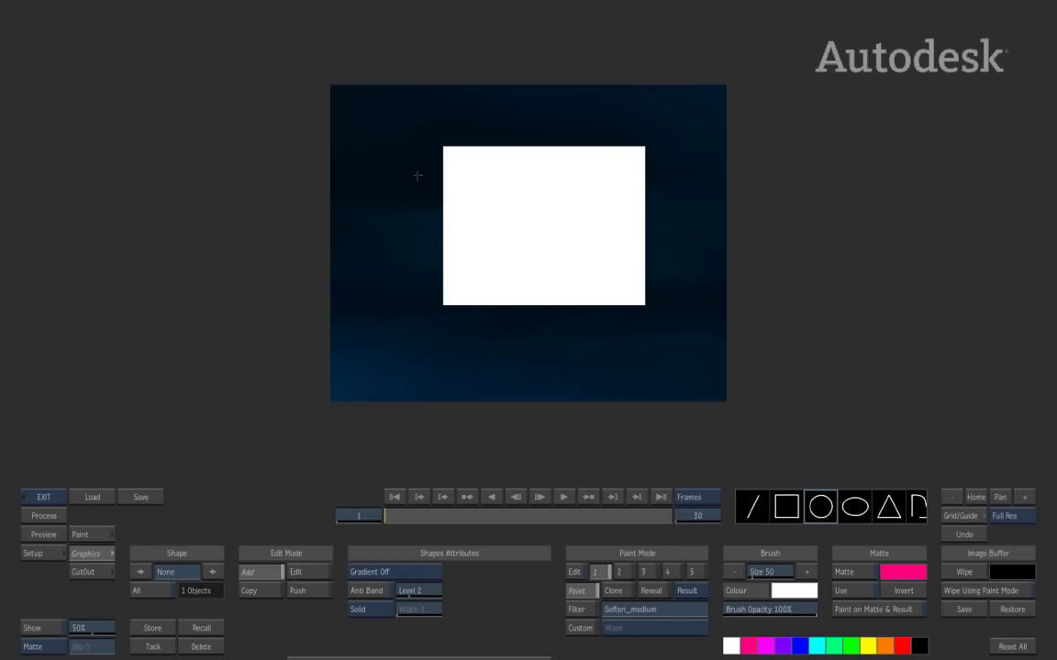
pyautogui.moveTo(373, 117); pyautogui.dragTo(512, 290)
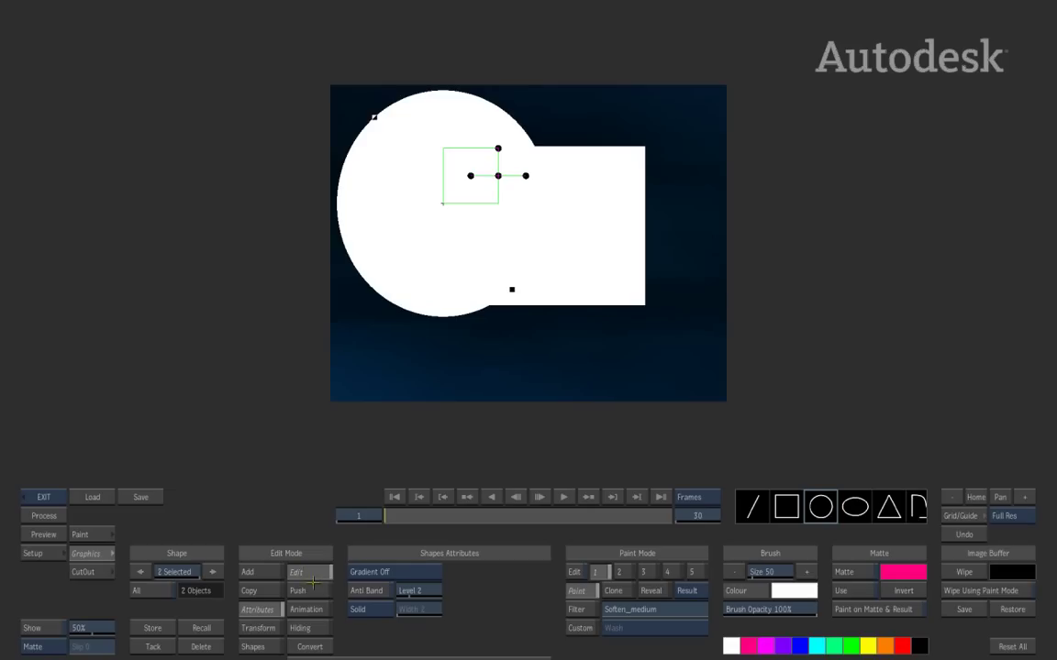
pyautogui.click(204, 647)
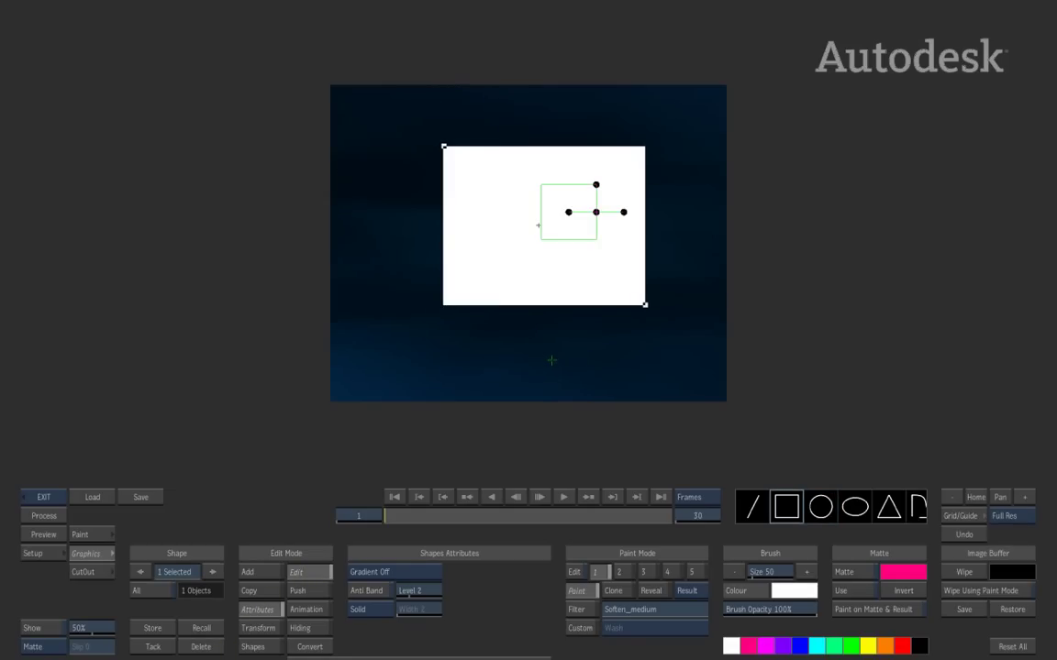
pyautogui.click(201, 646)
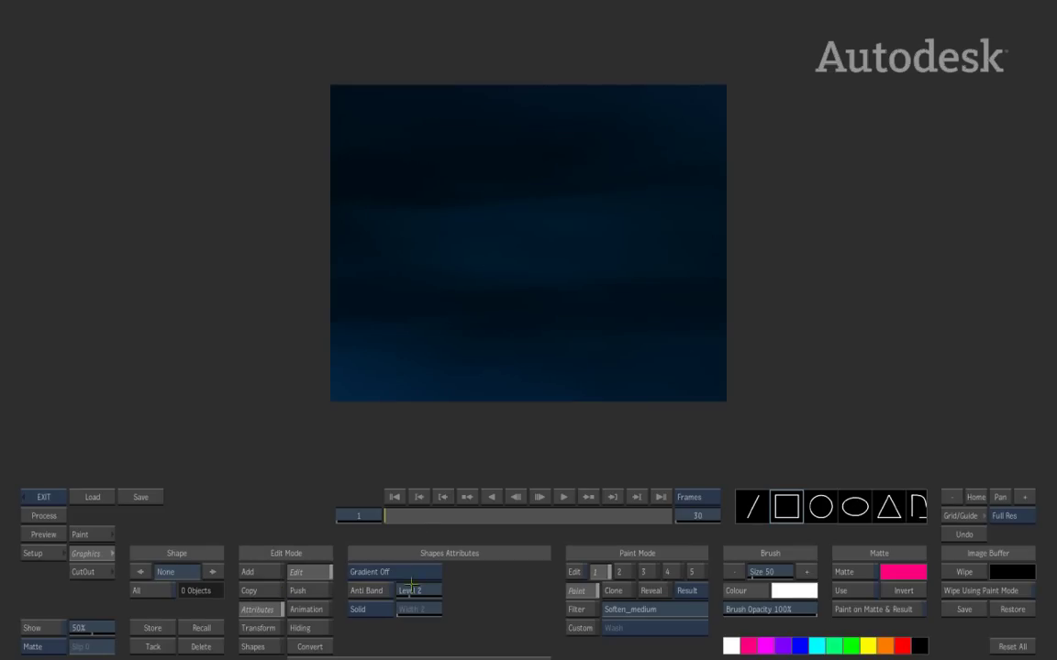
# - Draw a circle, shrink and move it into the canvas's upper-left area, and colour it blue
pyautogui.click(819, 515)
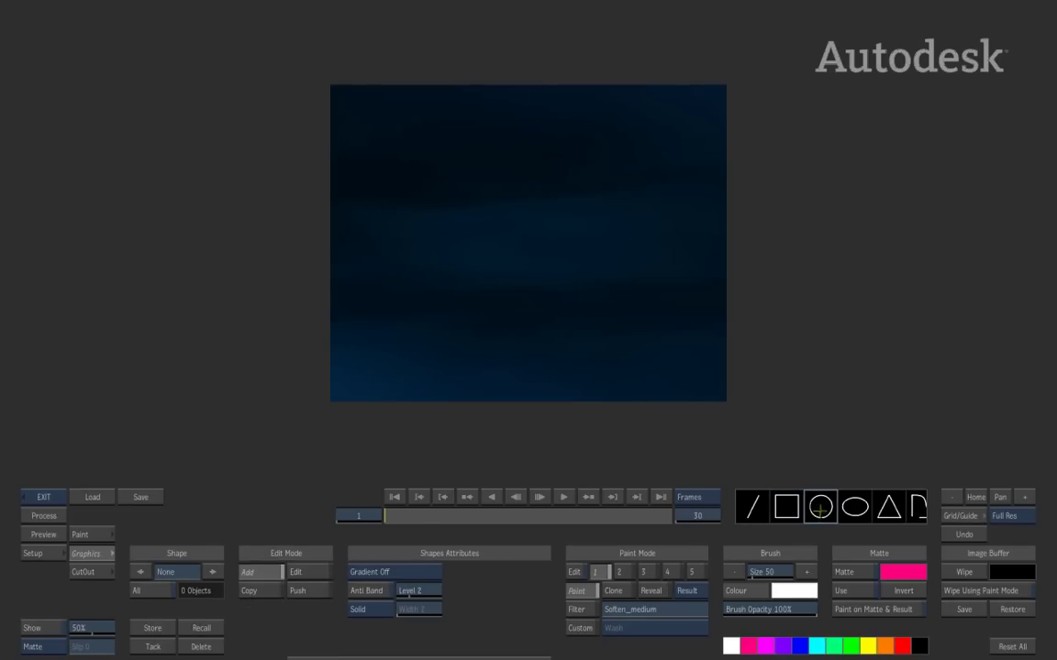
pyautogui.moveTo(524, 232); pyautogui.dragTo(609, 320)
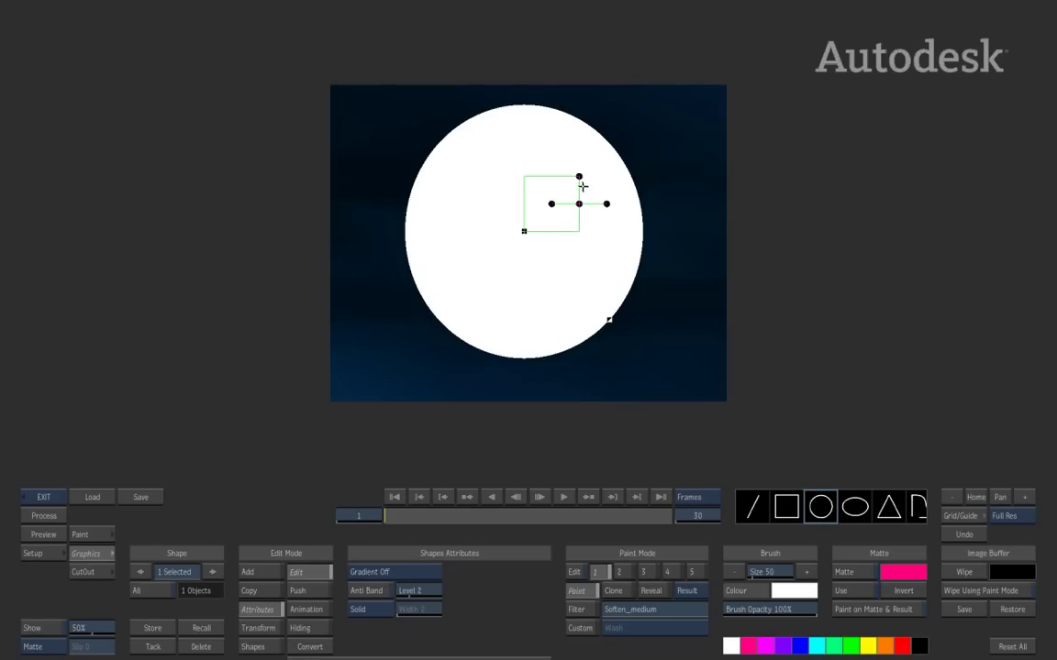
pyautogui.moveTo(580, 176); pyautogui.dragTo(476, 162)
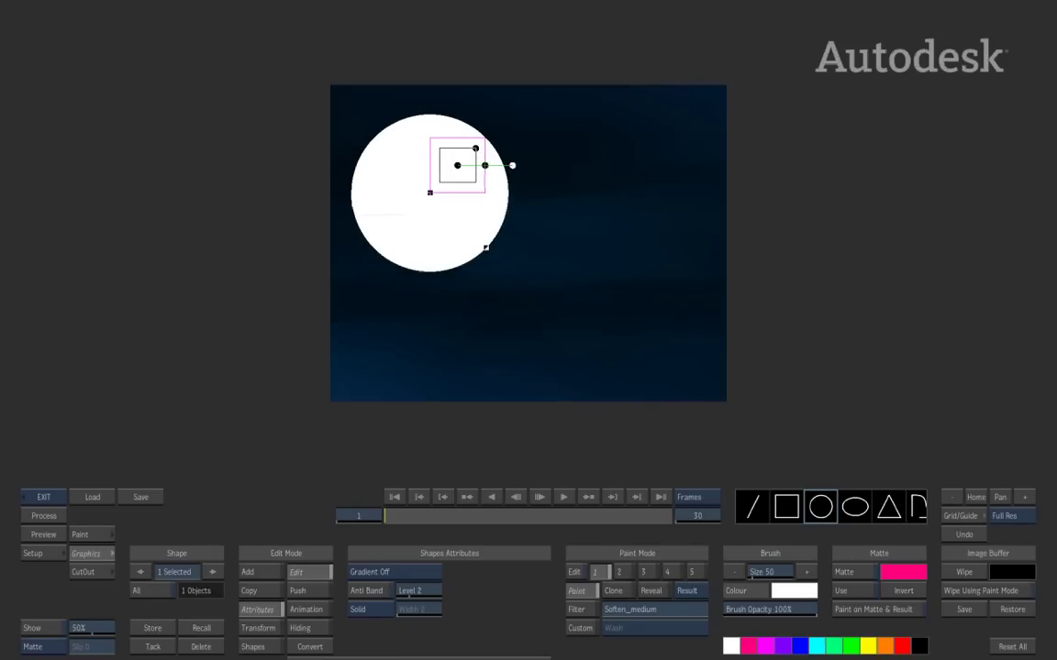
pyautogui.click(800, 648)
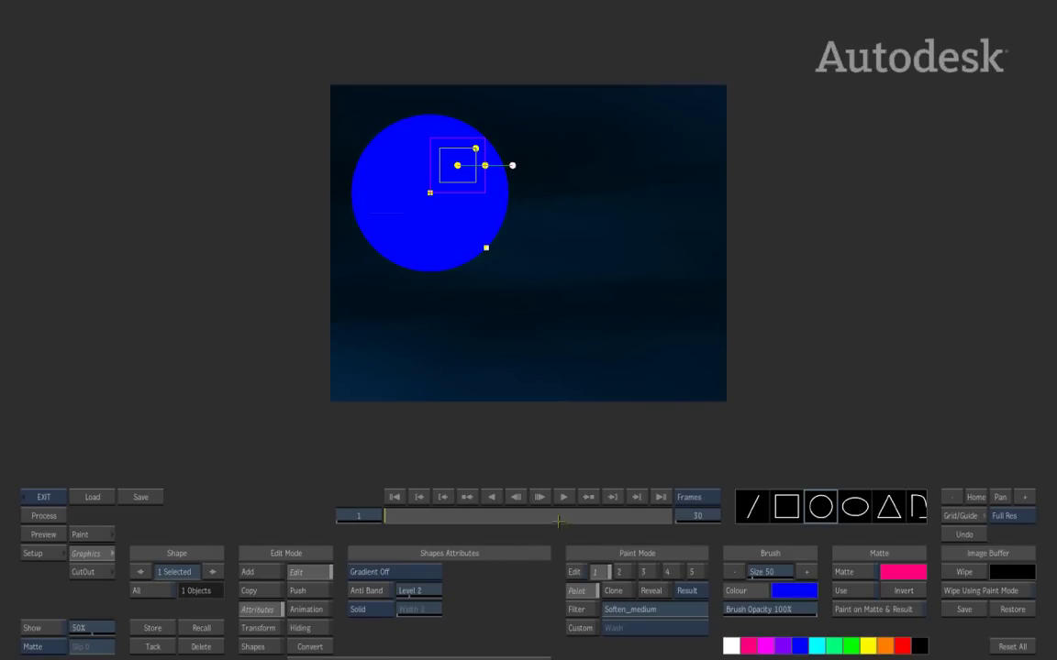
# - Draw a square overlapping the blue circle's lower-right edge and colour it green
pyautogui.click(787, 509)
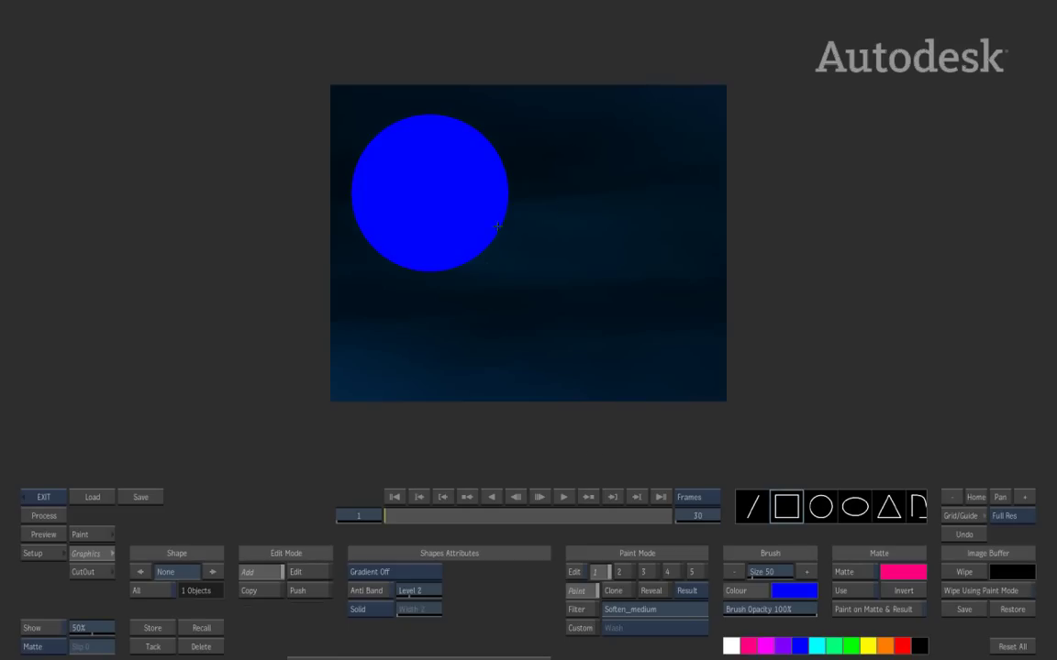
pyautogui.moveTo(484, 196); pyautogui.dragTo(646, 350)
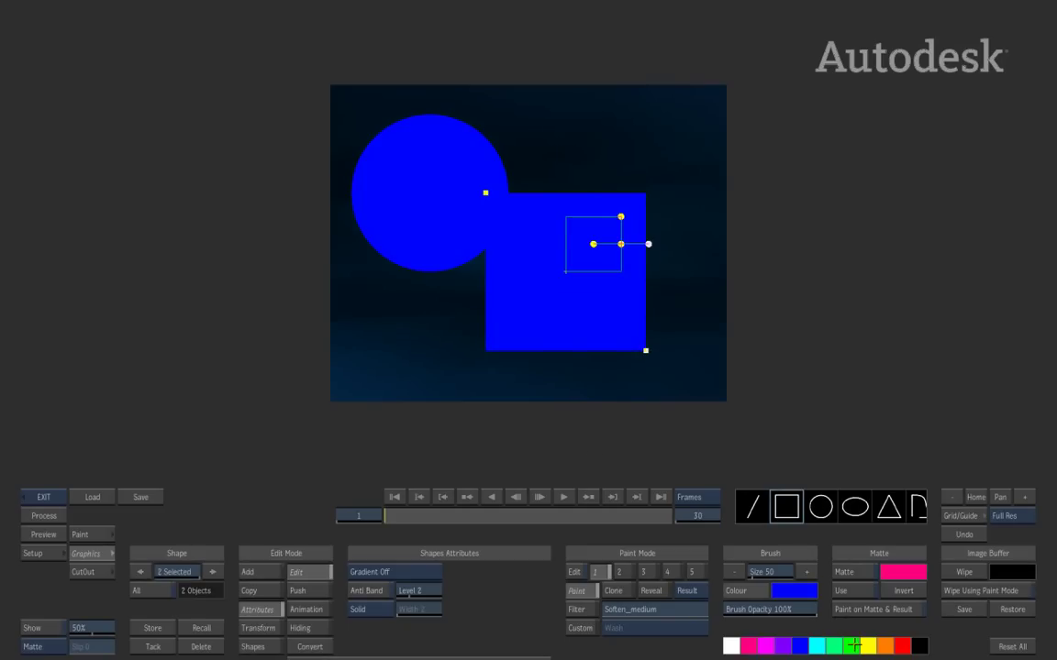
pyautogui.click(852, 646)
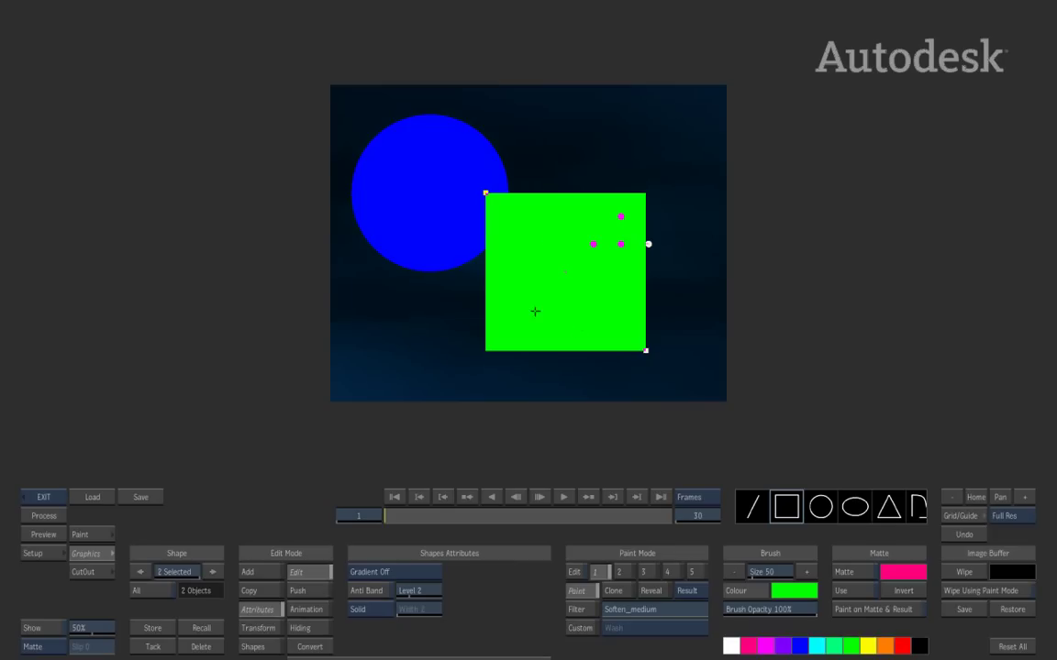
# - Try the Push edit mode on the overlapping square and circle to change their stacking order
pyautogui.click(319, 591)
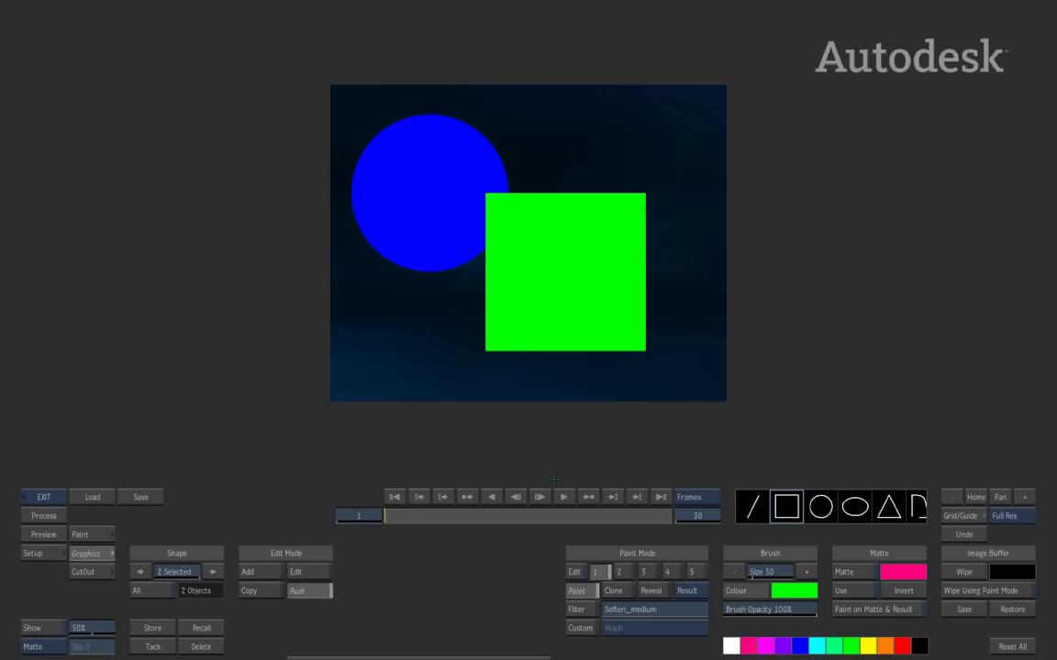
pyautogui.click(549, 271)
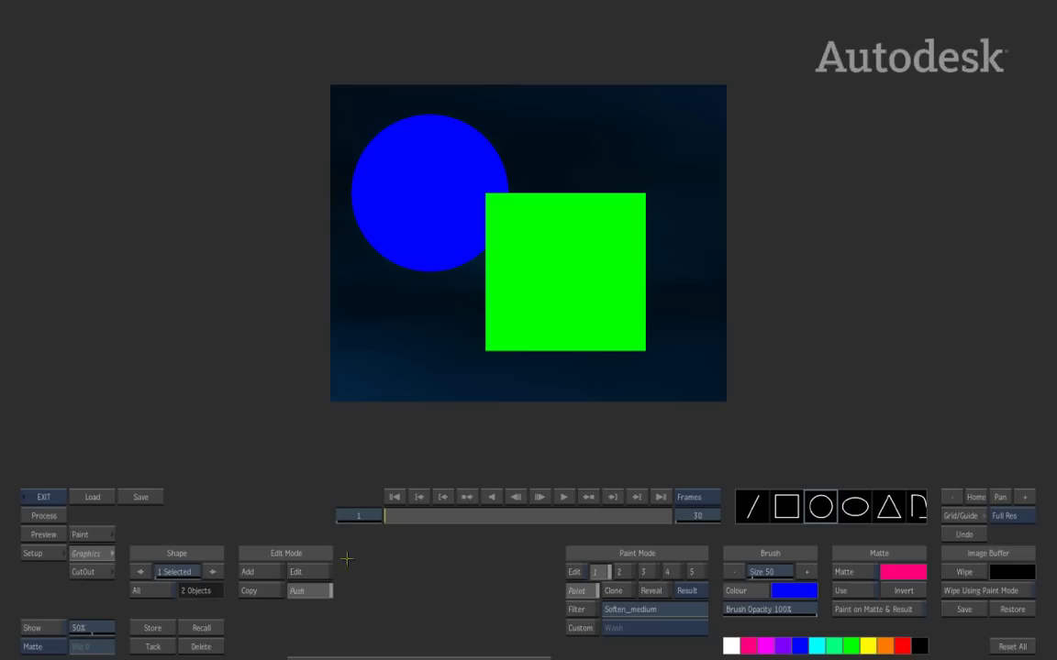
# - Copy the blue circle to the right over the green square, and undo the copy
pyautogui.click(261, 592)
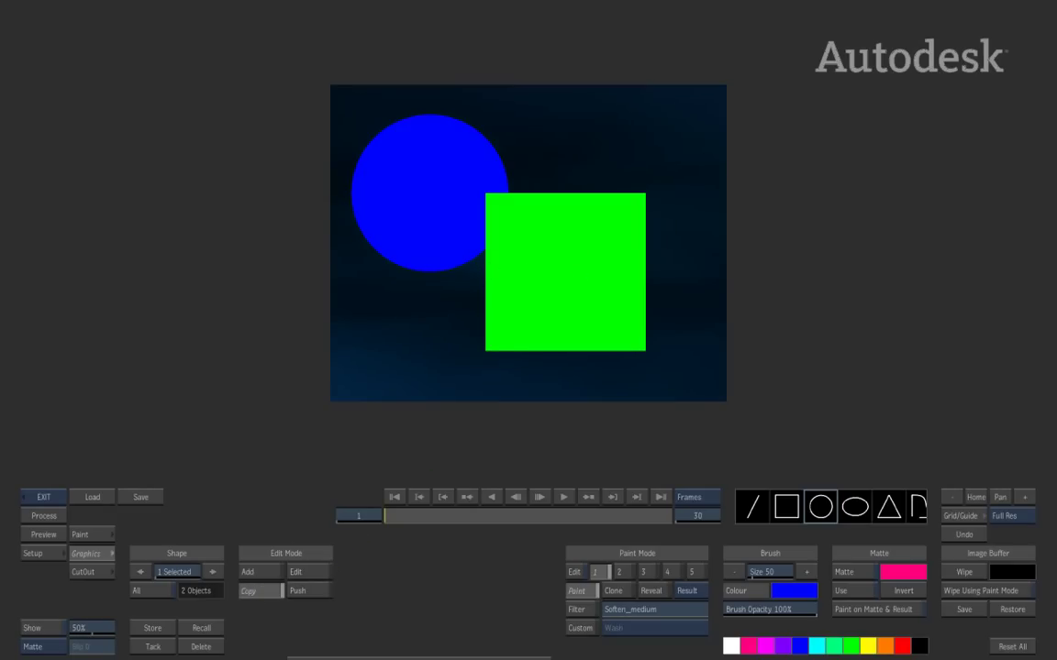
pyautogui.moveTo(572, 254); pyautogui.dragTo(714, 246)
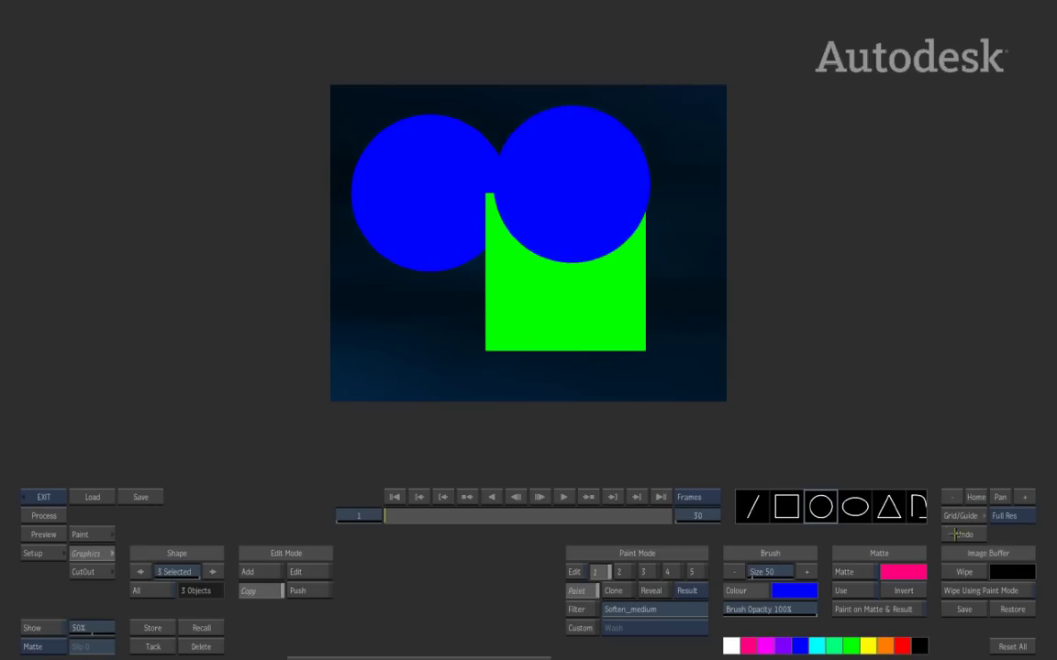
pyautogui.click(956, 536)
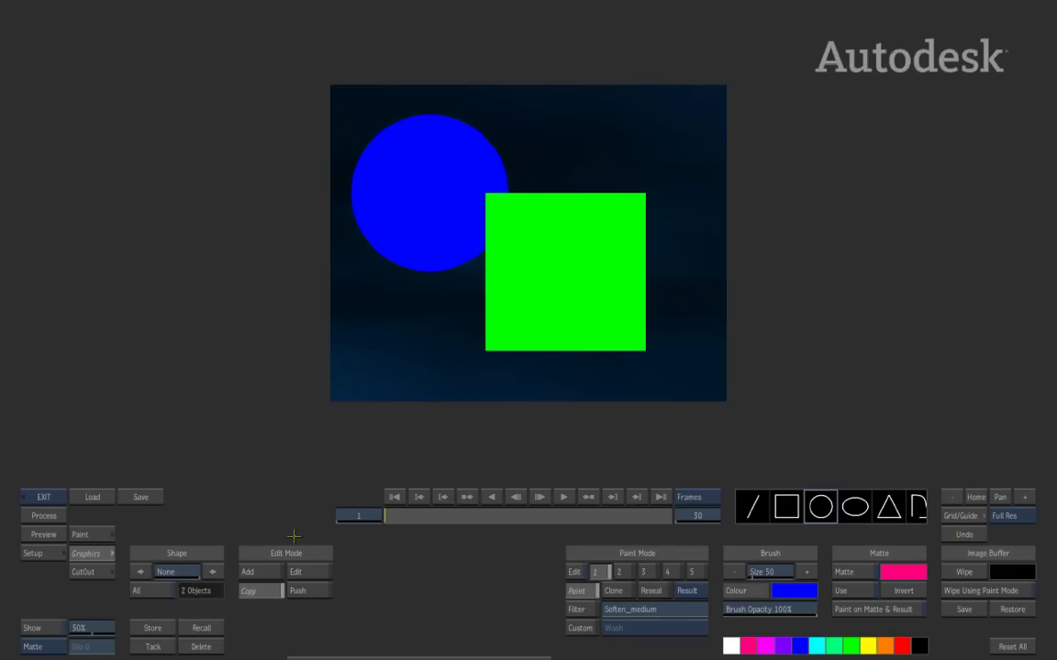
# - Return to the Edit mode, select the green square and nudge it slightly down and to the left
pyautogui.click(313, 570)
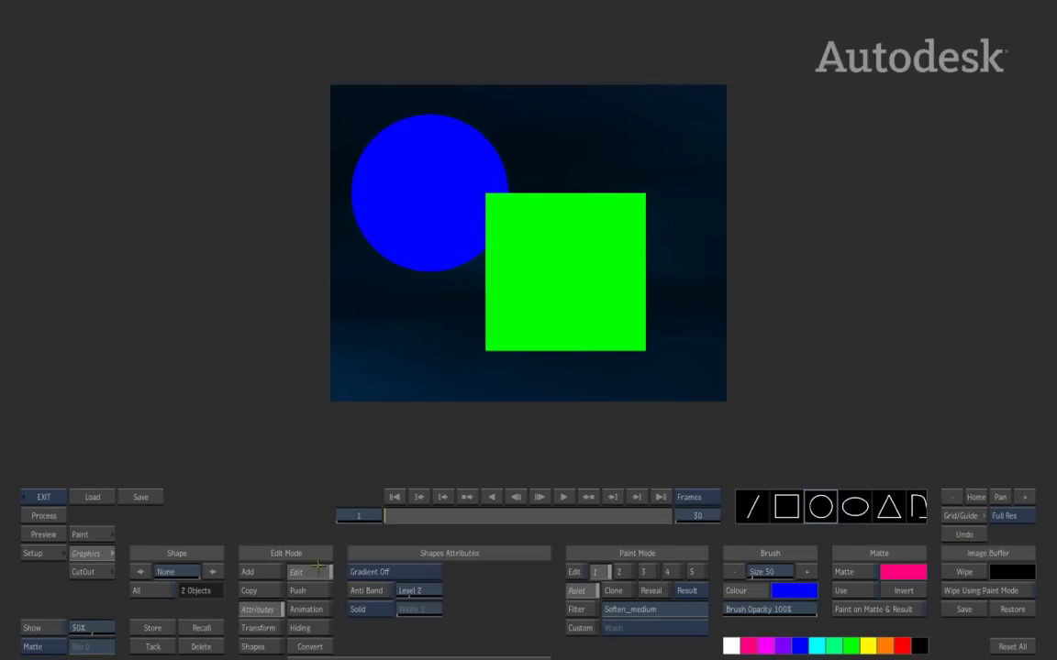
pyautogui.click(605, 315)
pyautogui.moveTo(618, 240); pyautogui.dragTo(616, 242)
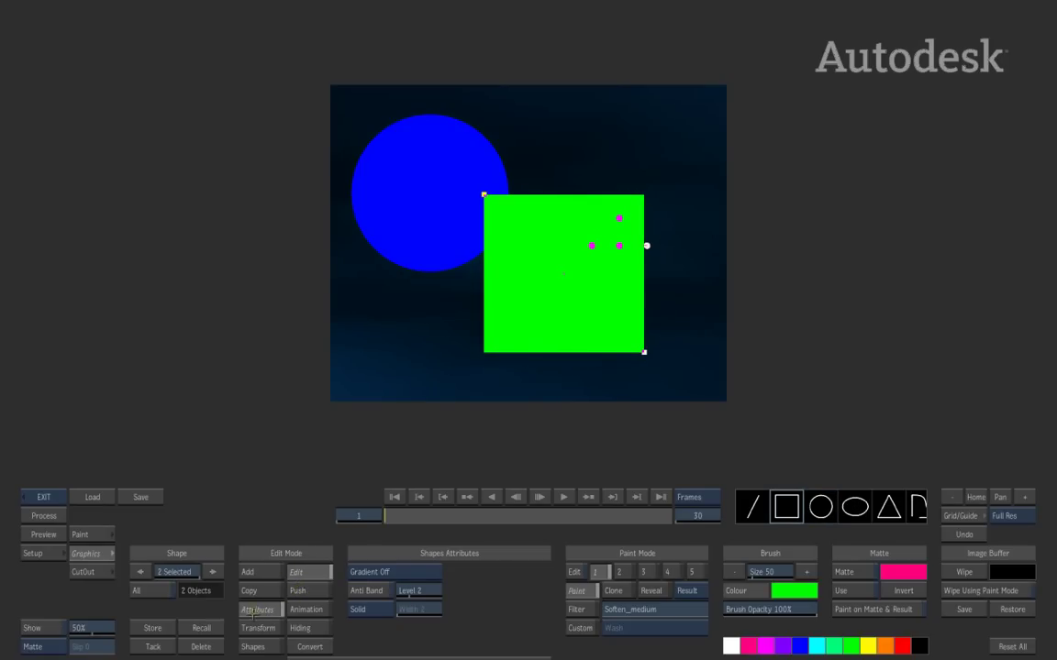
# - Apply a rectangular gradient to the square and review the other gradient types
pyautogui.click(426, 574)
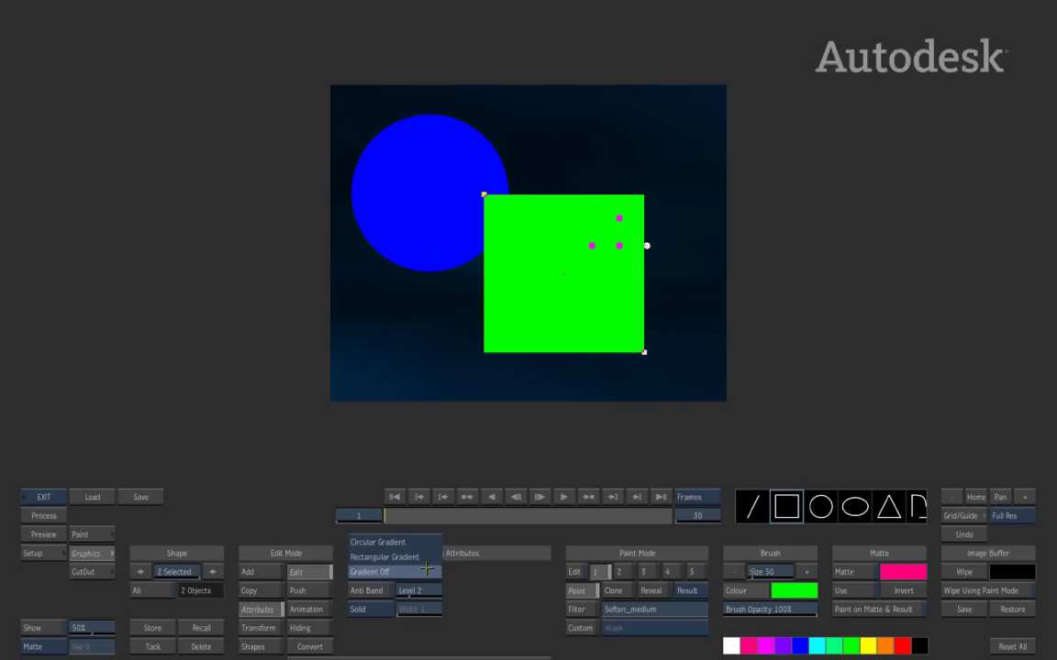
pyautogui.click(426, 557)
pyautogui.click(424, 570)
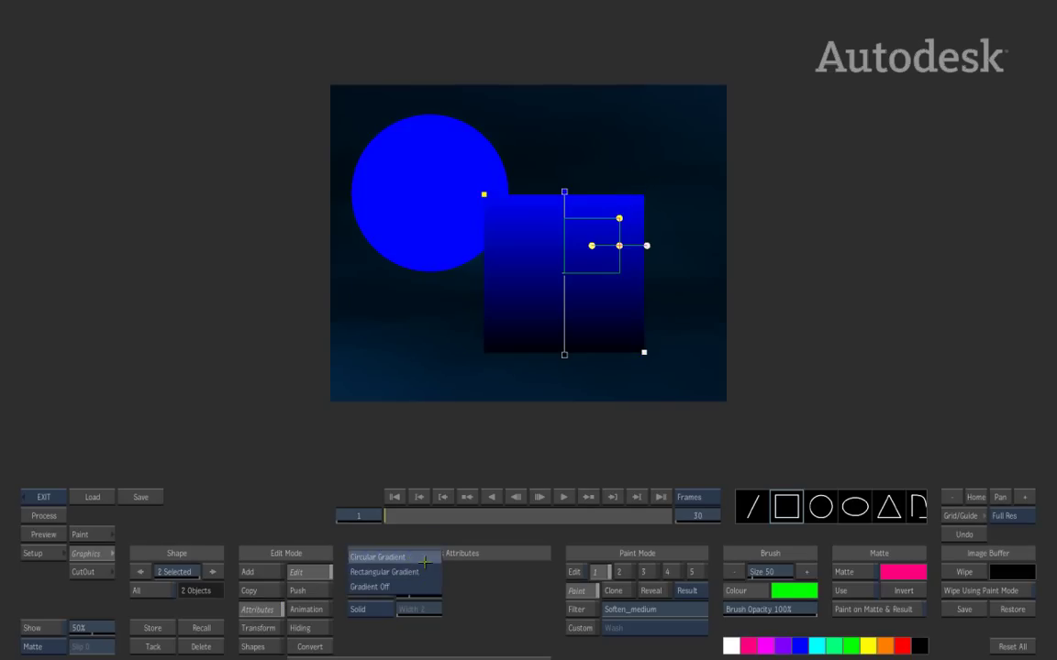
pyautogui.click(425, 560)
pyautogui.click(429, 573)
pyautogui.click(429, 585)
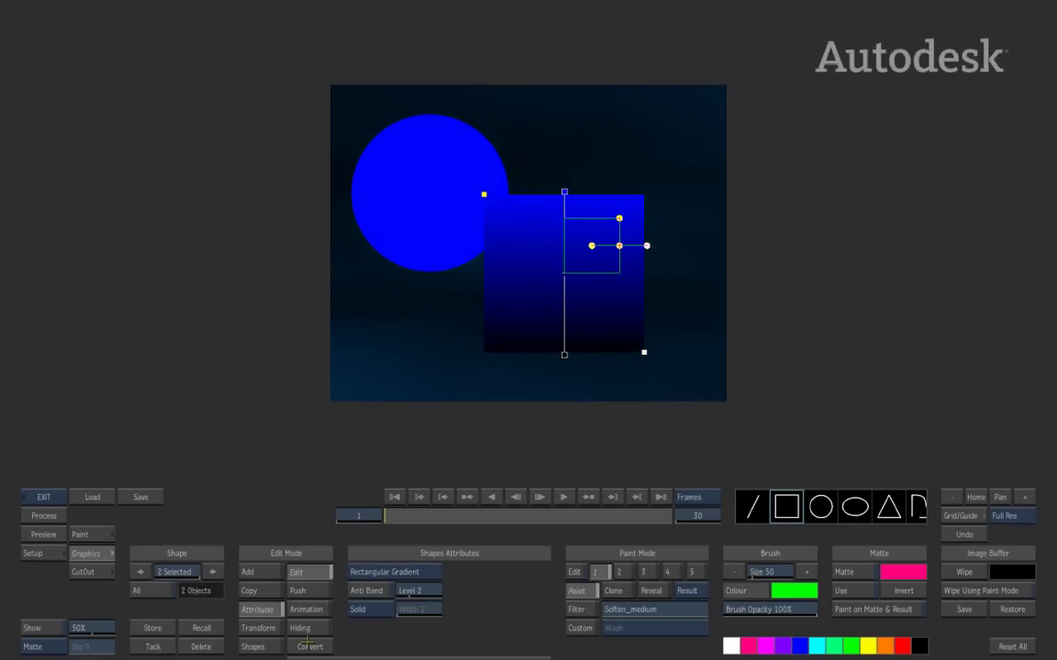
# - Change the starting colour of the square's gradient to yellow and nudge the square slightly left toward the blue circle
pyautogui.click(418, 583)
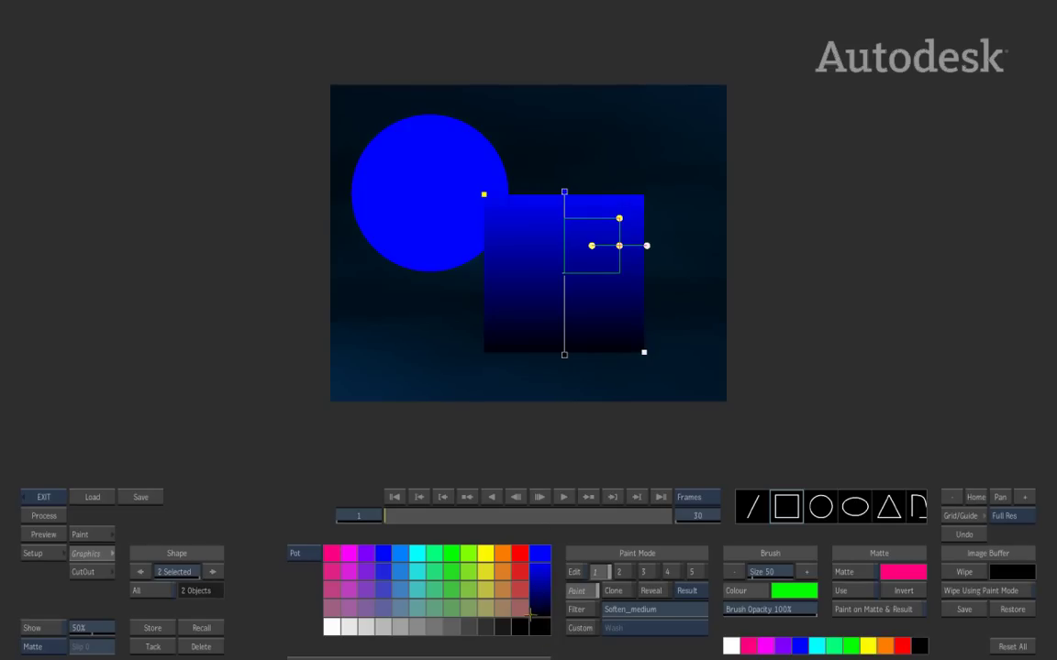
pyautogui.click(484, 554)
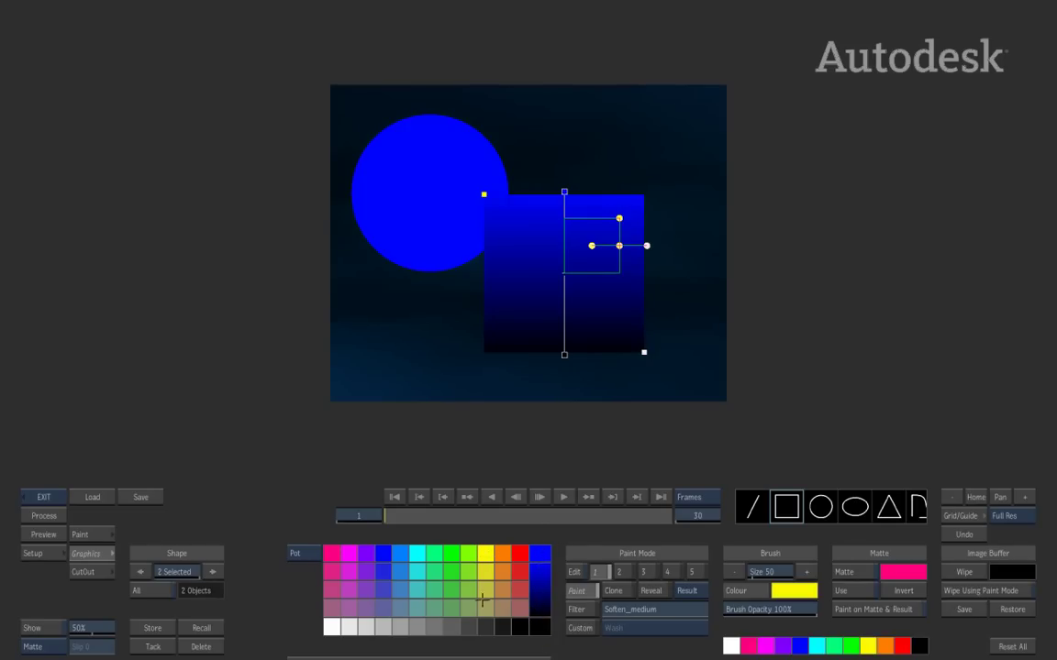
pyautogui.click(539, 554)
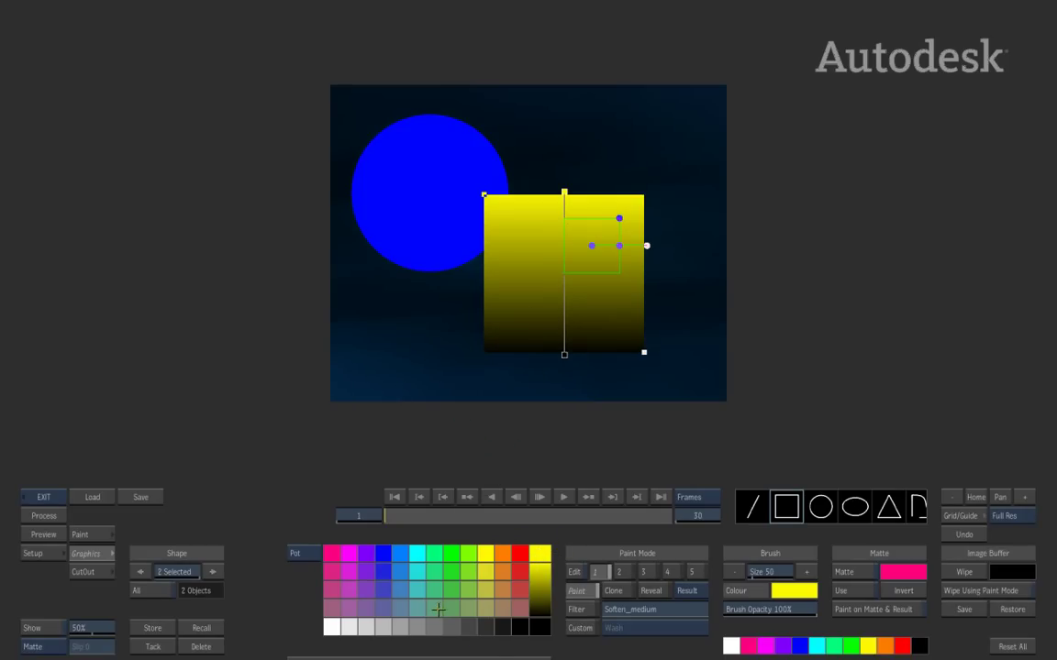
pyautogui.moveTo(433, 658)
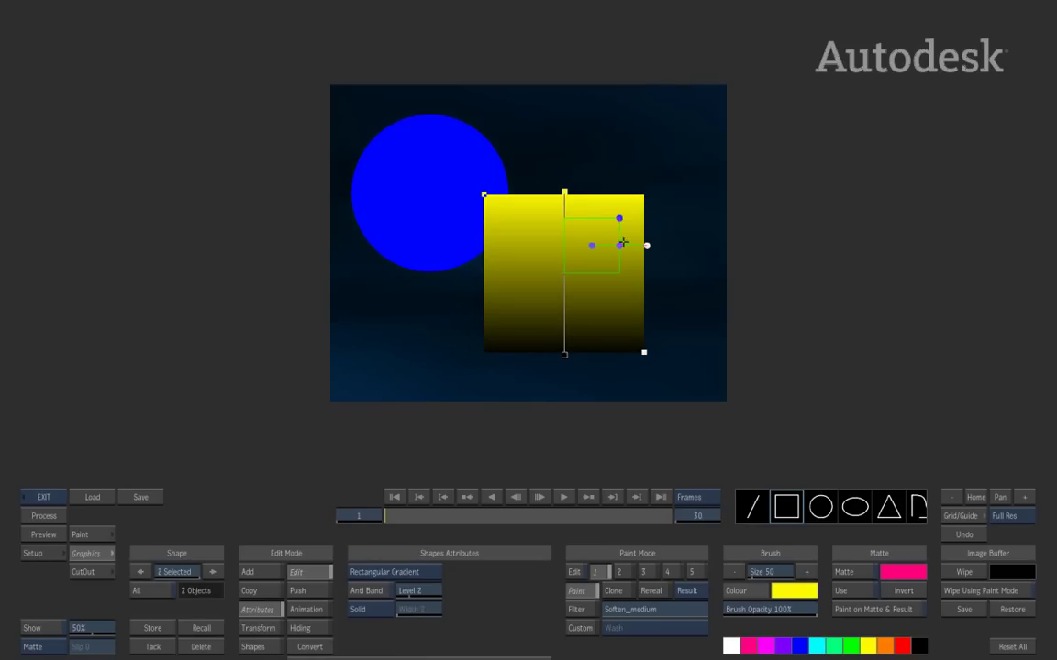
pyautogui.moveTo(582, 314); pyautogui.dragTo(569, 312)
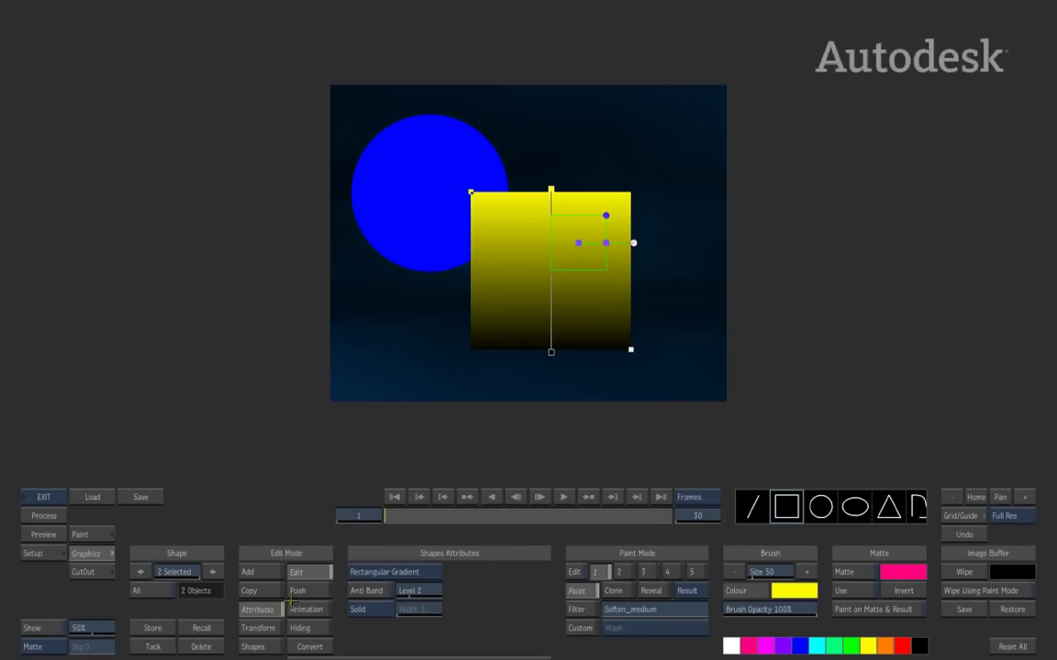
# - Review the Transform and Hiding options, turn on Animation for the shapes and look at the animation channel editor
pyautogui.click(266, 628)
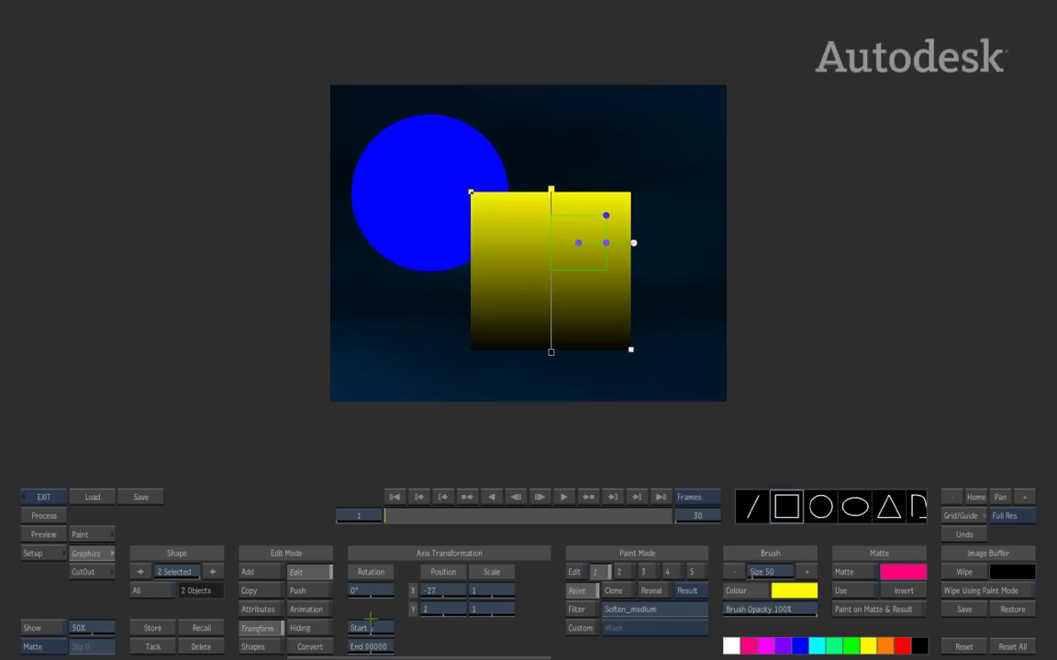
pyautogui.click(312, 627)
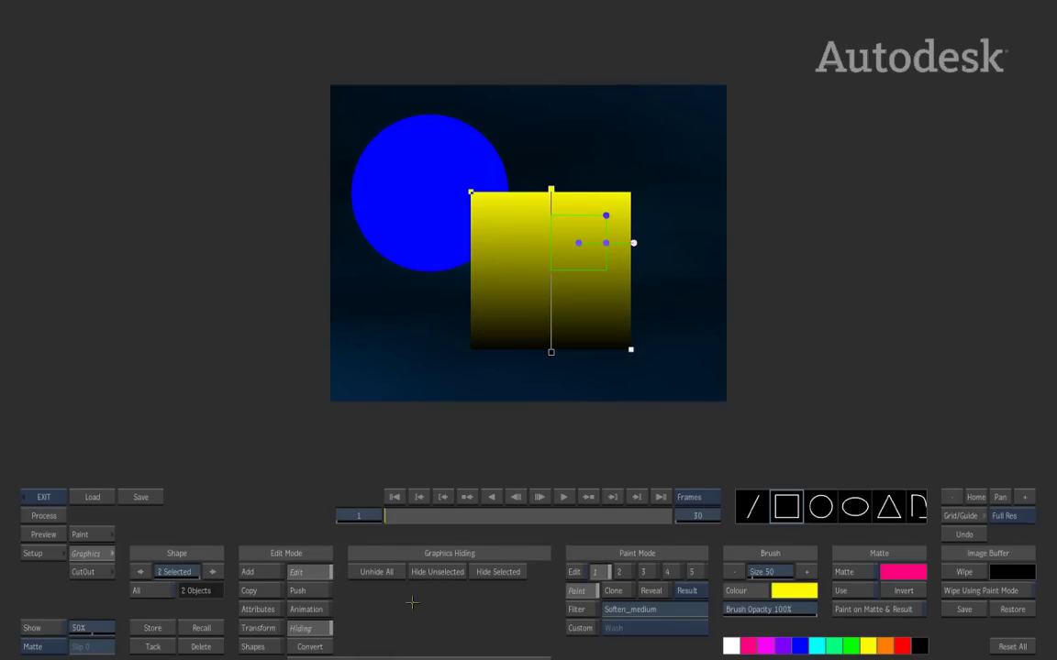
pyautogui.click(311, 610)
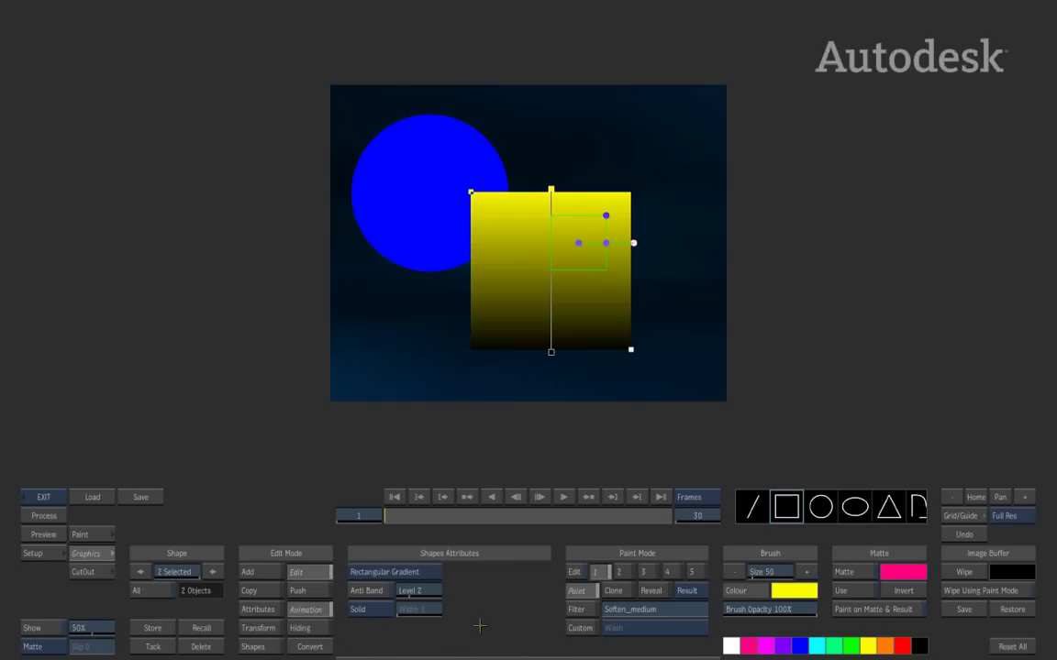
pyautogui.click(444, 554)
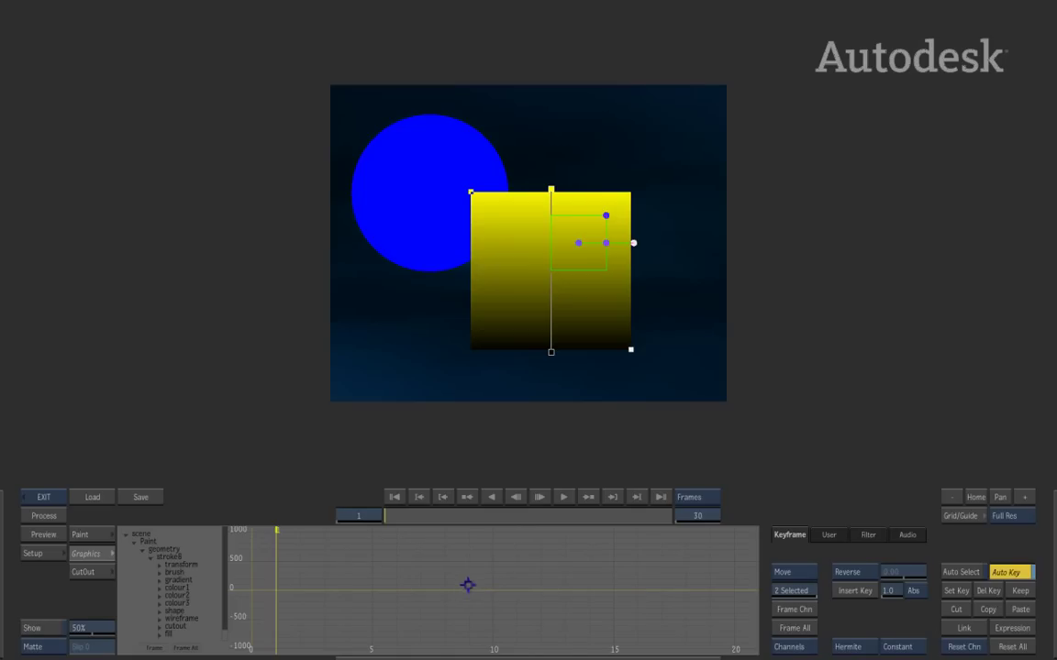
pyautogui.moveTo(481, 658)
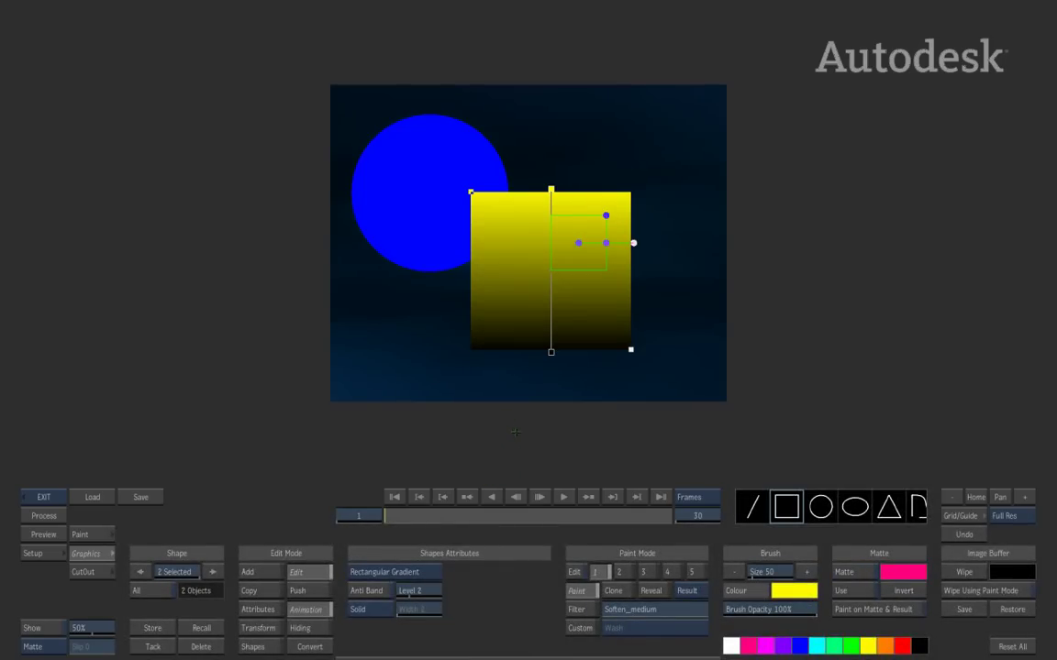
# - Delete the blue circle and animate the yellow square from the image's upper left at frame 1 to its lower right at frame 30
pyautogui.click(397, 202)
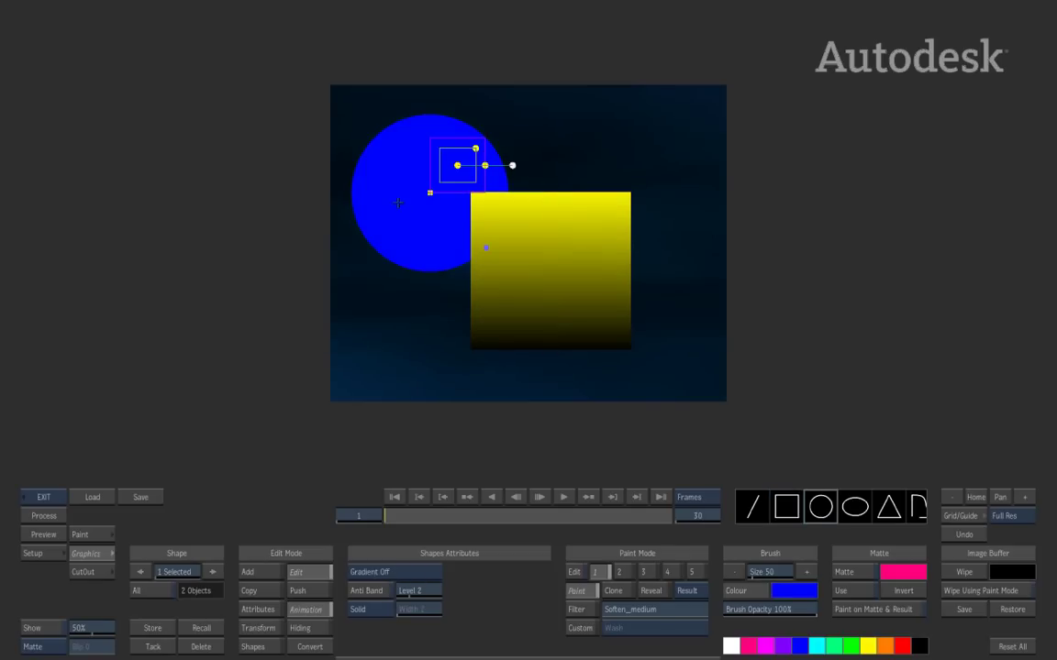
pyautogui.click(201, 647)
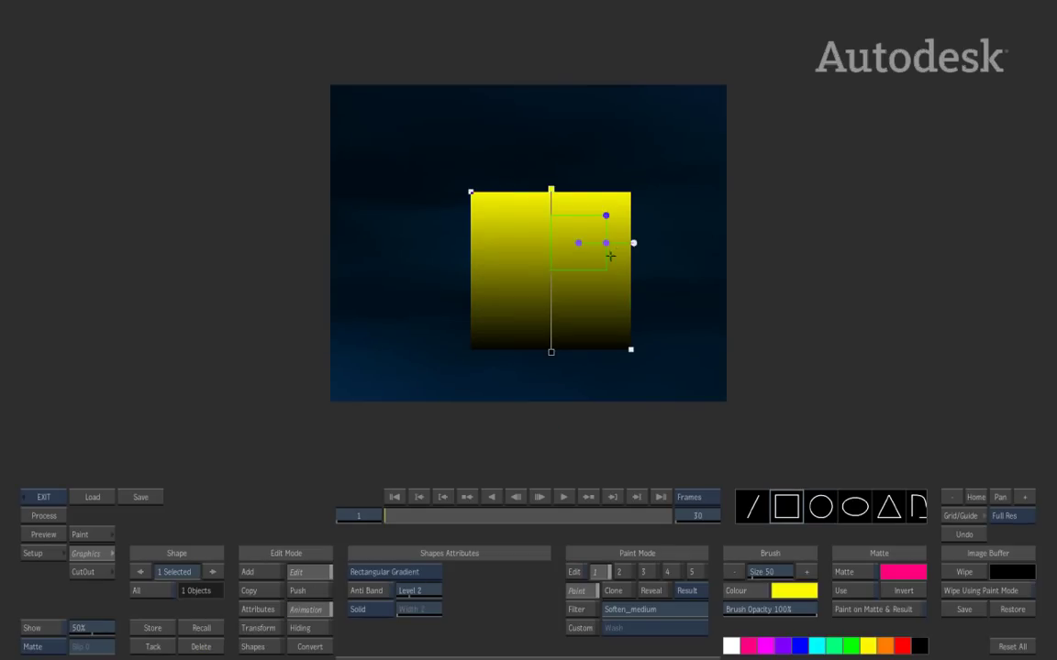
pyautogui.moveTo(610, 257); pyautogui.dragTo(522, 239)
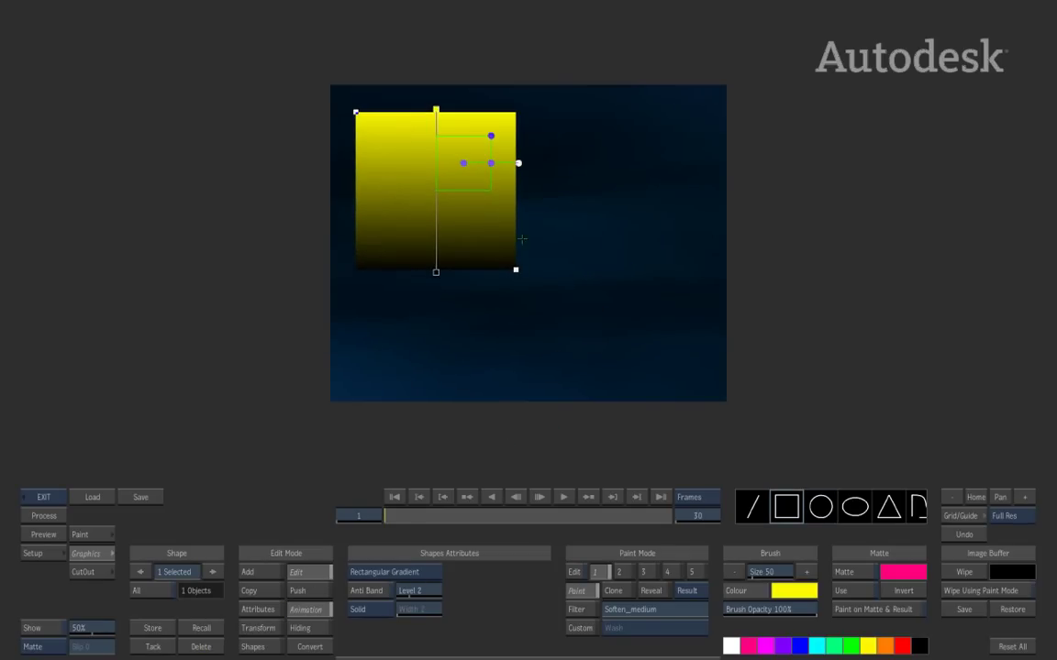
pyautogui.moveTo(390, 516); pyautogui.dragTo(797, 516)
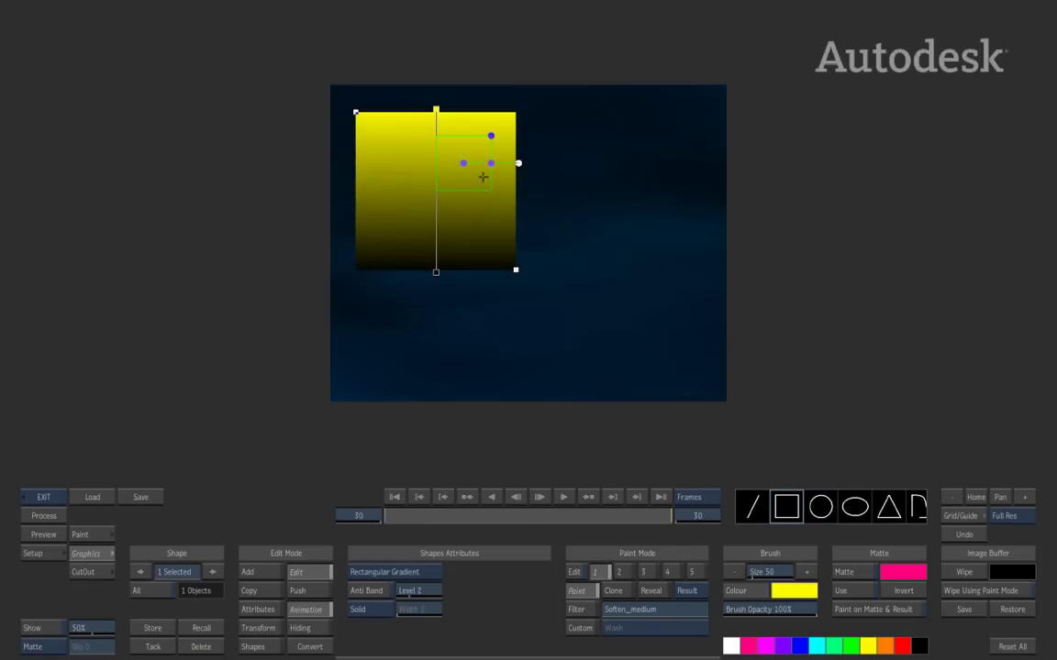
pyautogui.moveTo(440, 154); pyautogui.dragTo(622, 264)
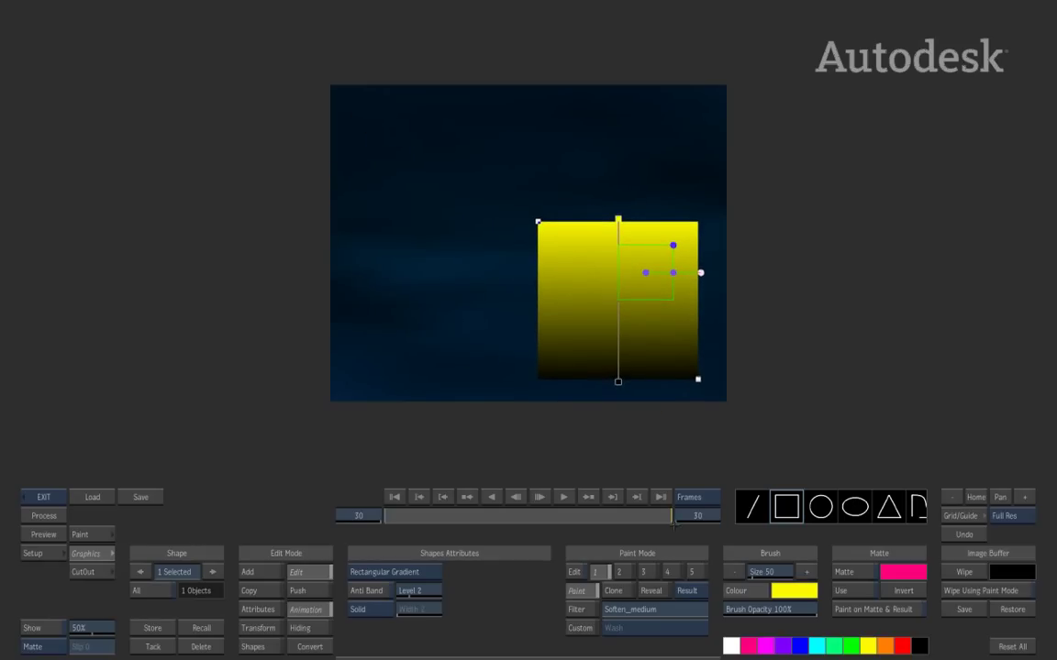
# - Animate the gradient's direction from upper-left to lower-right at frame 1 to lower-left to upper-right at frame 30, and scrub to frame 17
pyautogui.moveTo(665, 516); pyautogui.dragTo(249, 521)
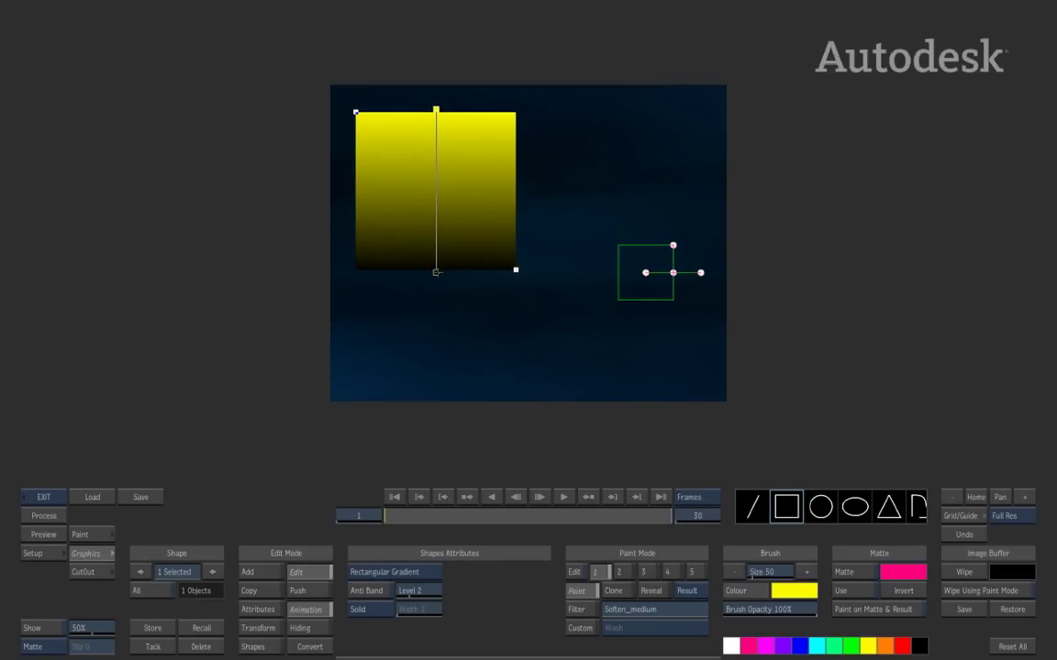
pyautogui.moveTo(436, 272); pyautogui.dragTo(366, 123)
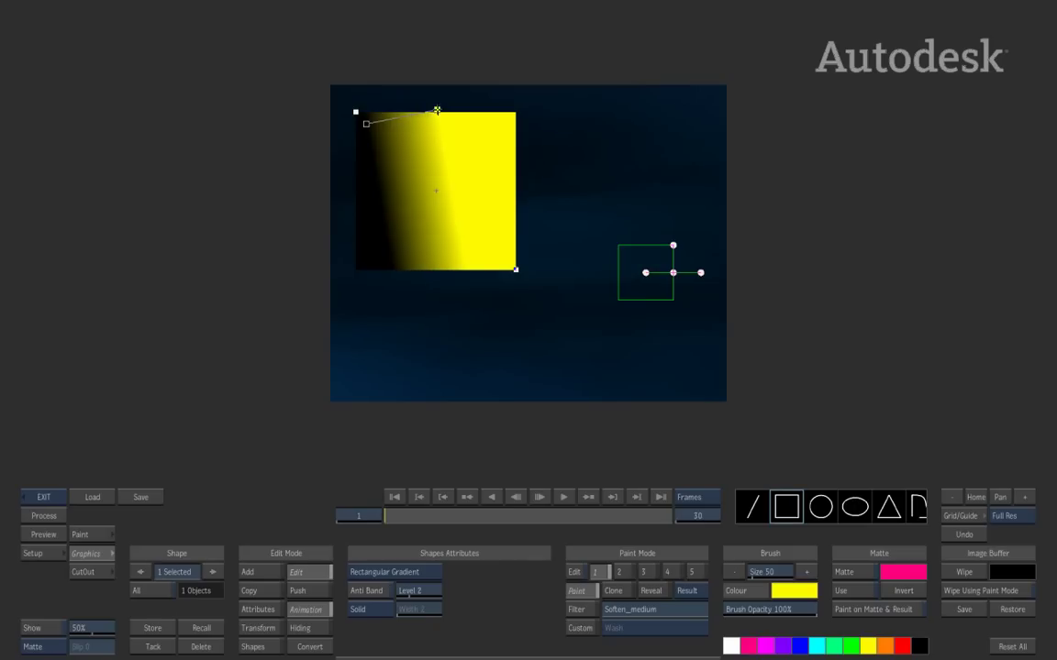
pyautogui.moveTo(435, 110); pyautogui.dragTo(501, 260)
pyautogui.moveTo(403, 516); pyautogui.dragTo(678, 523)
pyautogui.moveTo(549, 233); pyautogui.dragTo(552, 369)
pyautogui.moveTo(685, 369); pyautogui.dragTo(674, 232)
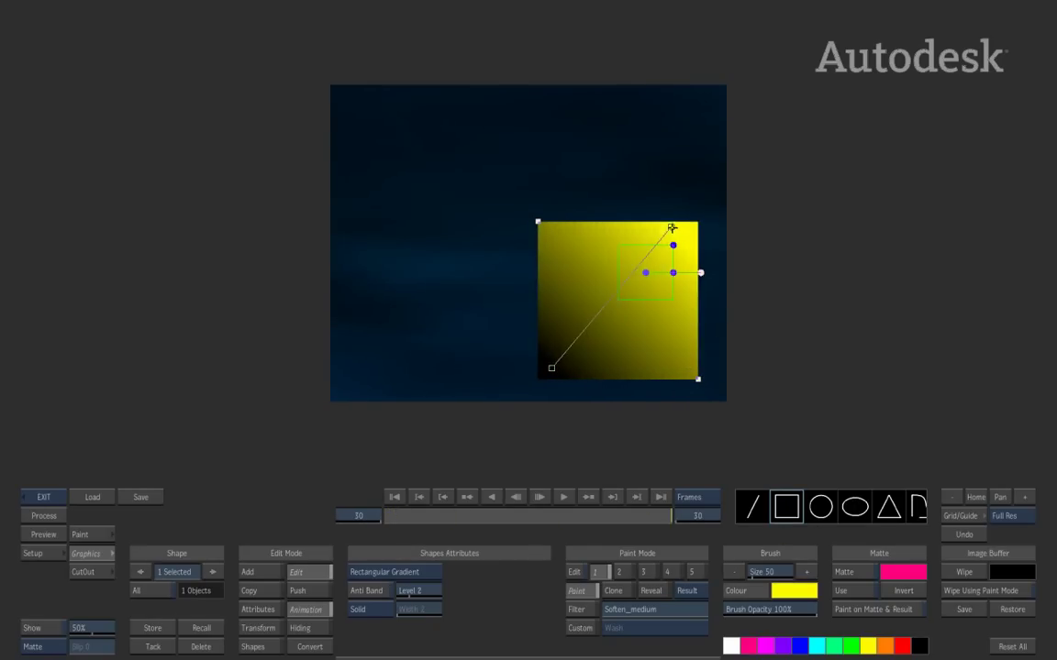
pyautogui.moveTo(657, 517); pyautogui.dragTo(358, 516)
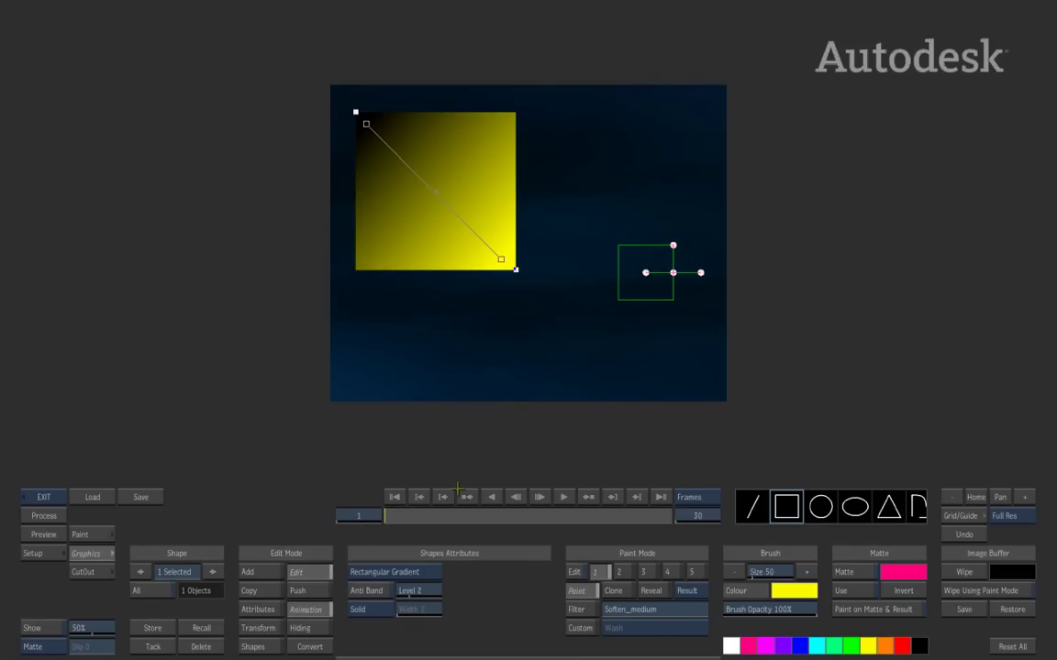
pyautogui.moveTo(385, 517); pyautogui.dragTo(546, 517)
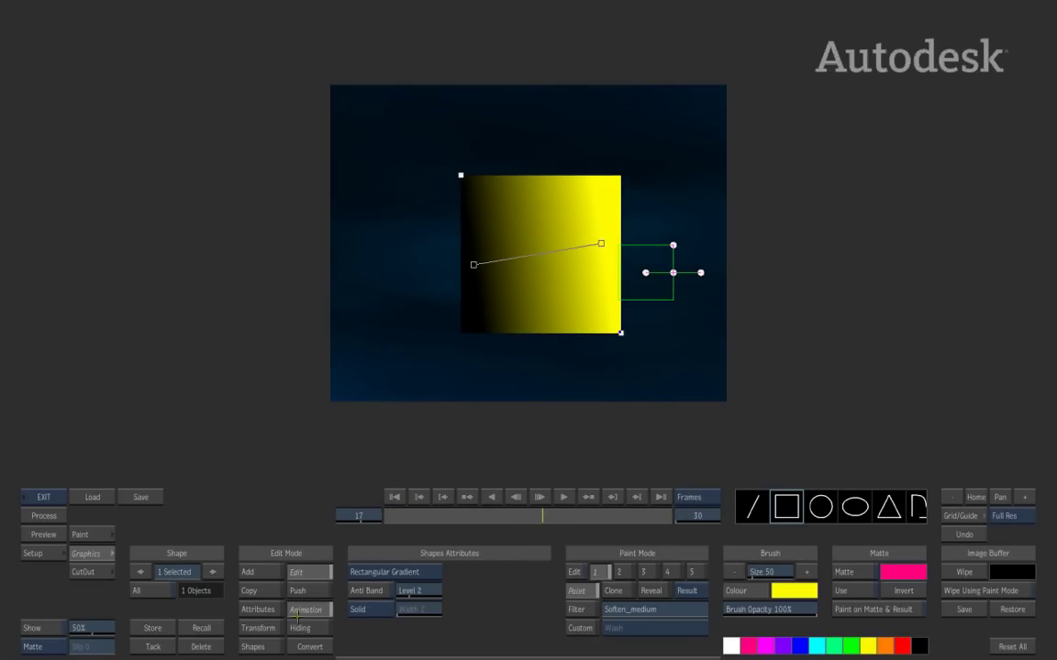
# - Return to the shape attributes, change the square from Solid to Wire and set its width to 26
pyautogui.click(261, 610)
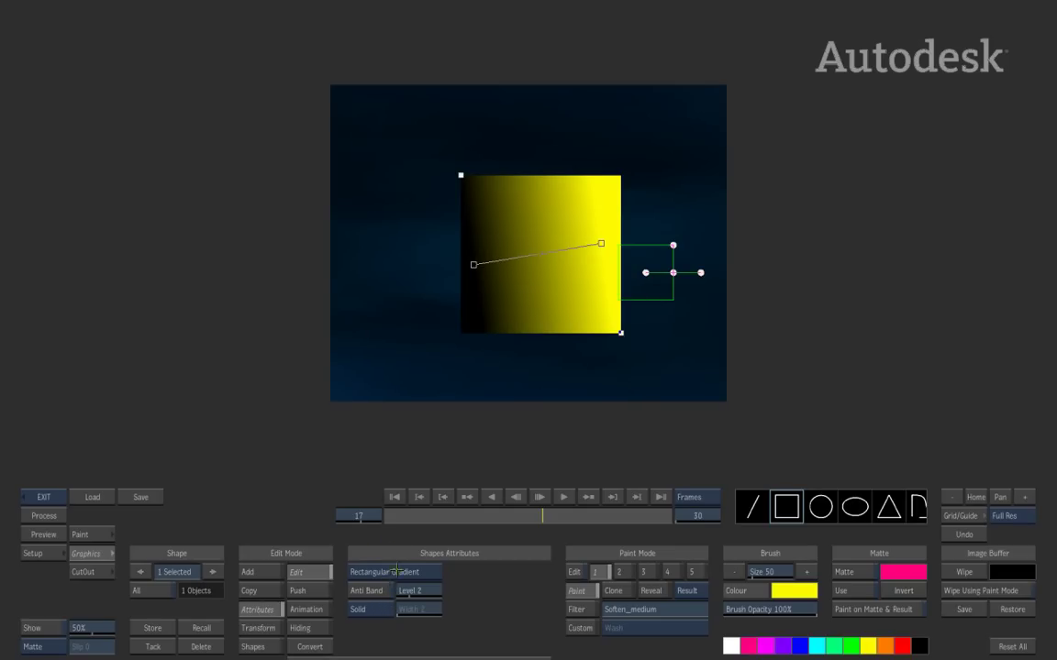
pyautogui.click(363, 609)
pyautogui.click(363, 595)
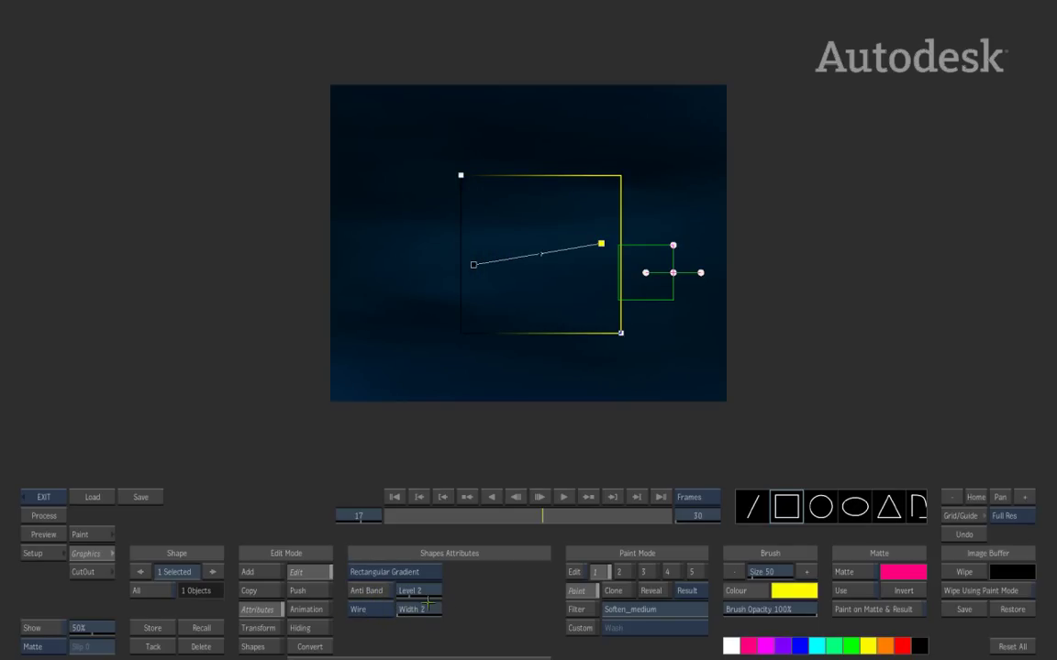
pyautogui.moveTo(415, 610); pyautogui.dragTo(437, 626)
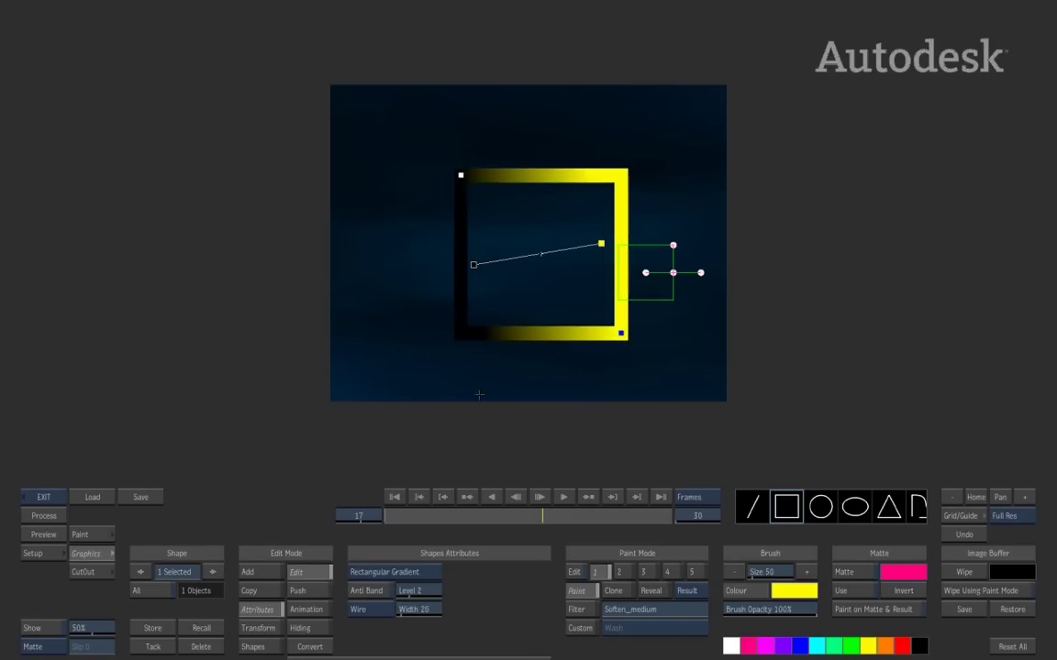
# - Change the square's drawing type to Outline and browse the brushes available for it
pyautogui.click(382, 613)
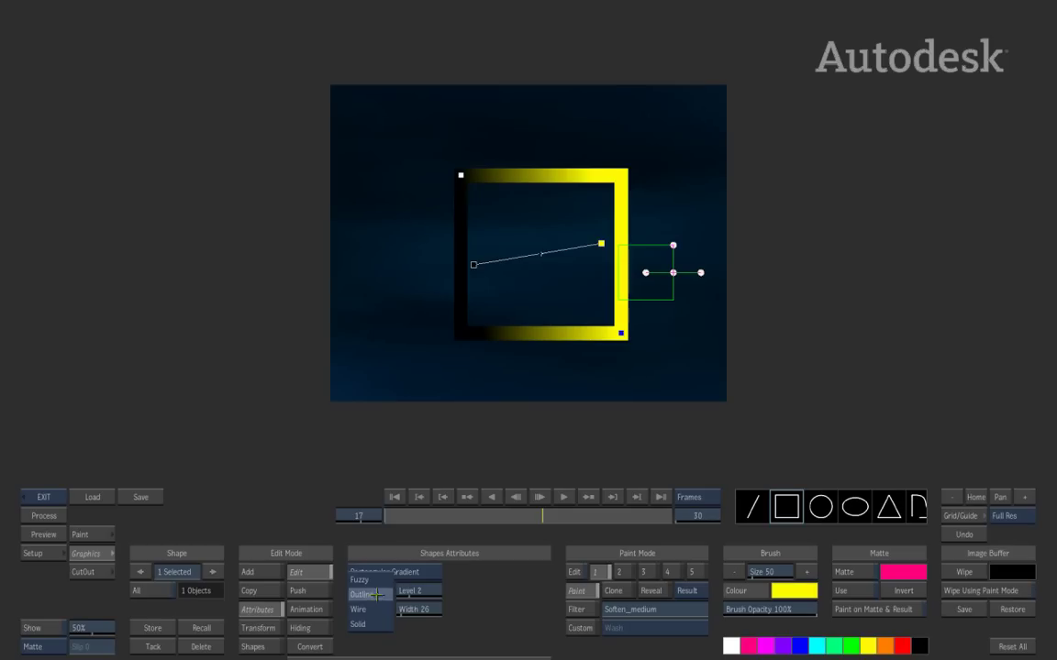
pyautogui.click(363, 594)
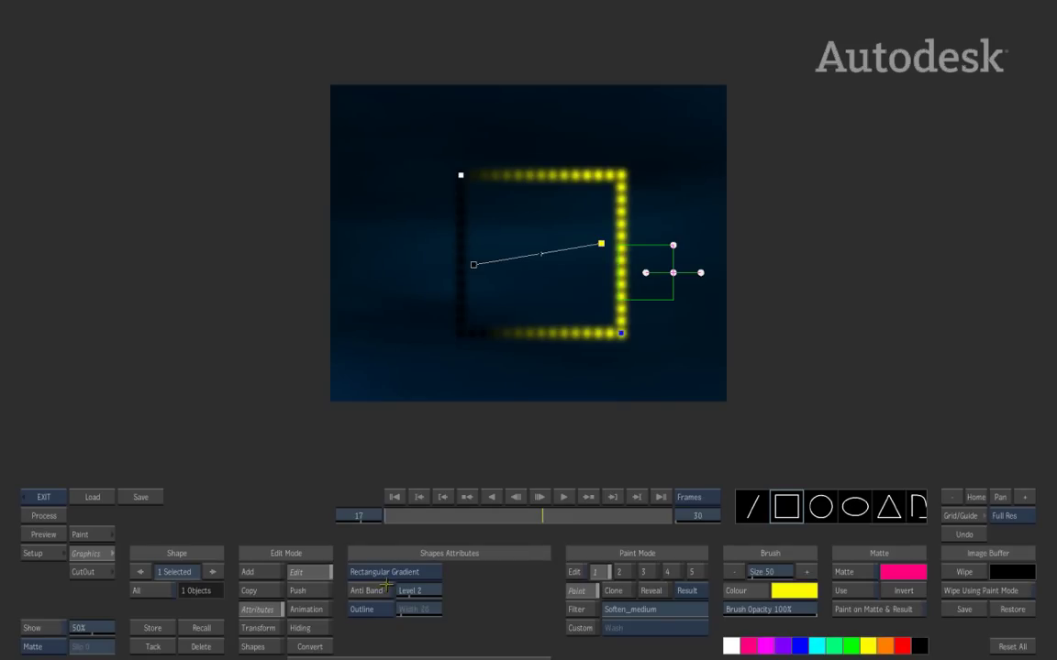
pyautogui.moveTo(425, 658)
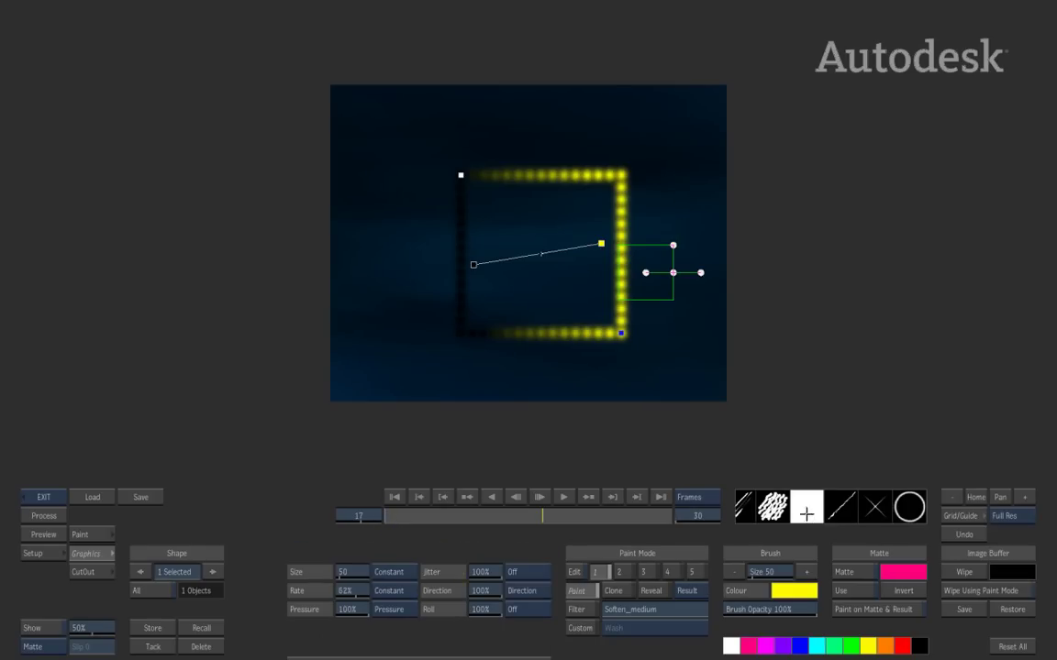
pyautogui.moveTo(762, 508); pyautogui.dragTo(913, 508)
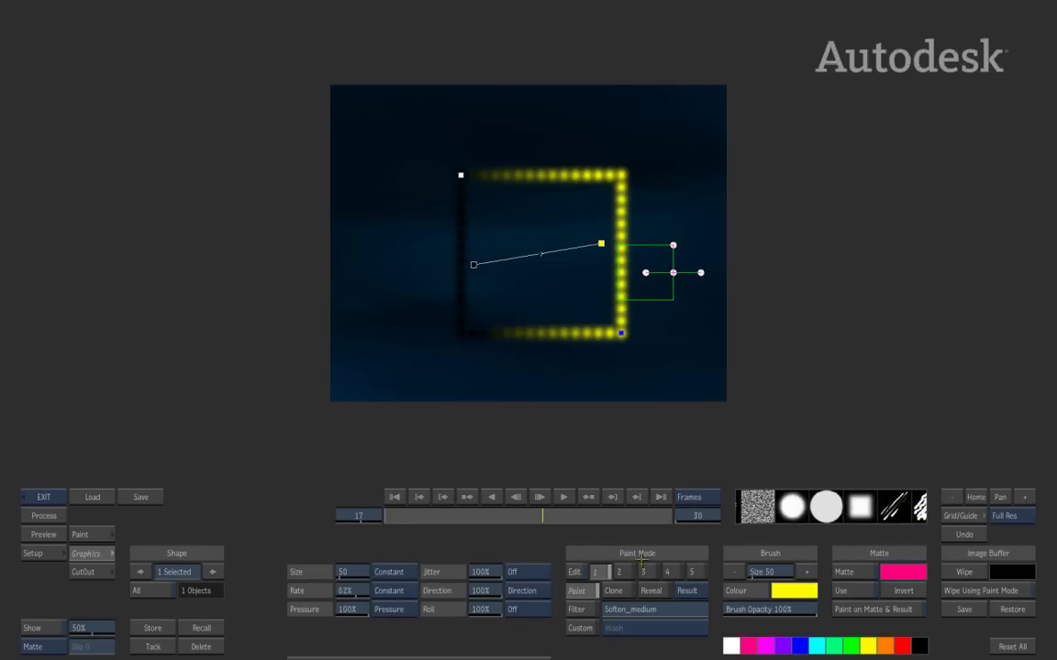
pyautogui.click(376, 614)
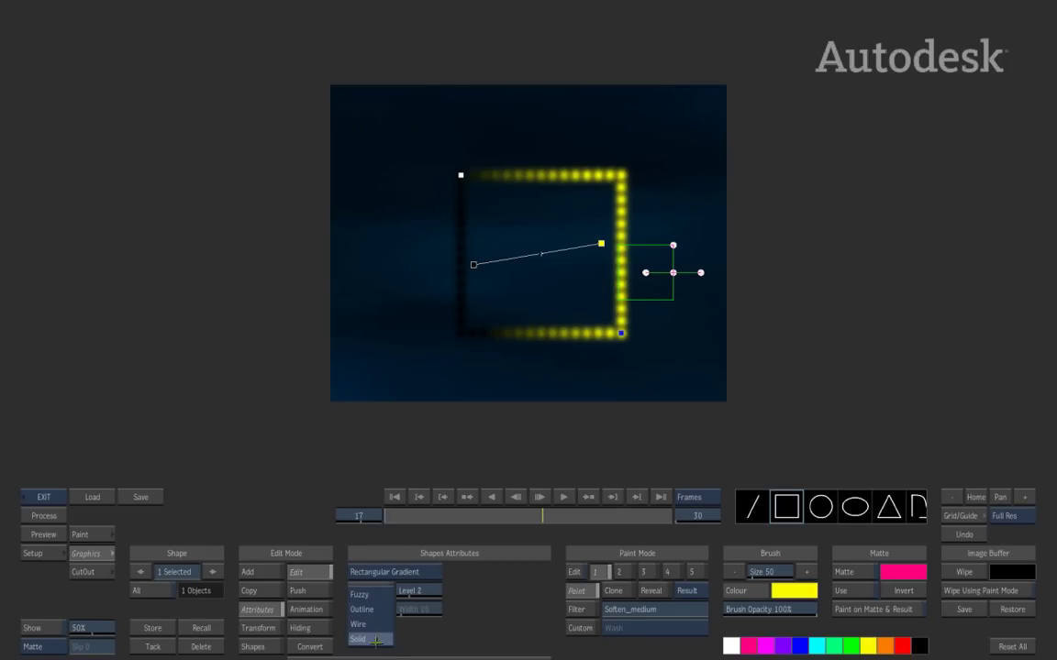
pyautogui.click(376, 609)
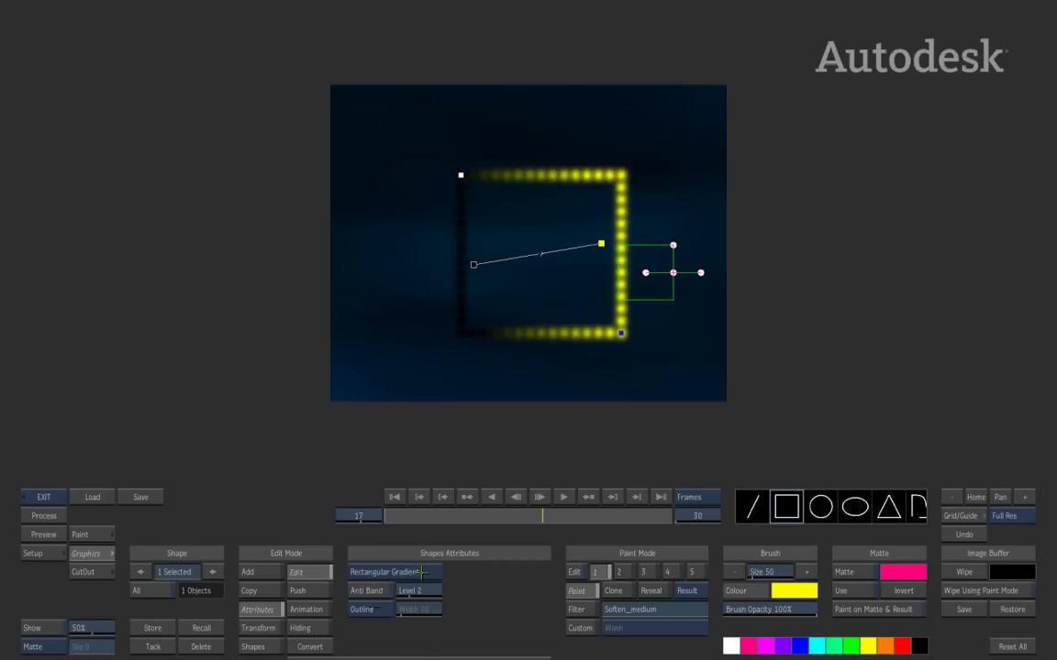
# - Browse the brush bin and choose the thin ring brush for the square's outline
pyautogui.moveTo(425, 657)
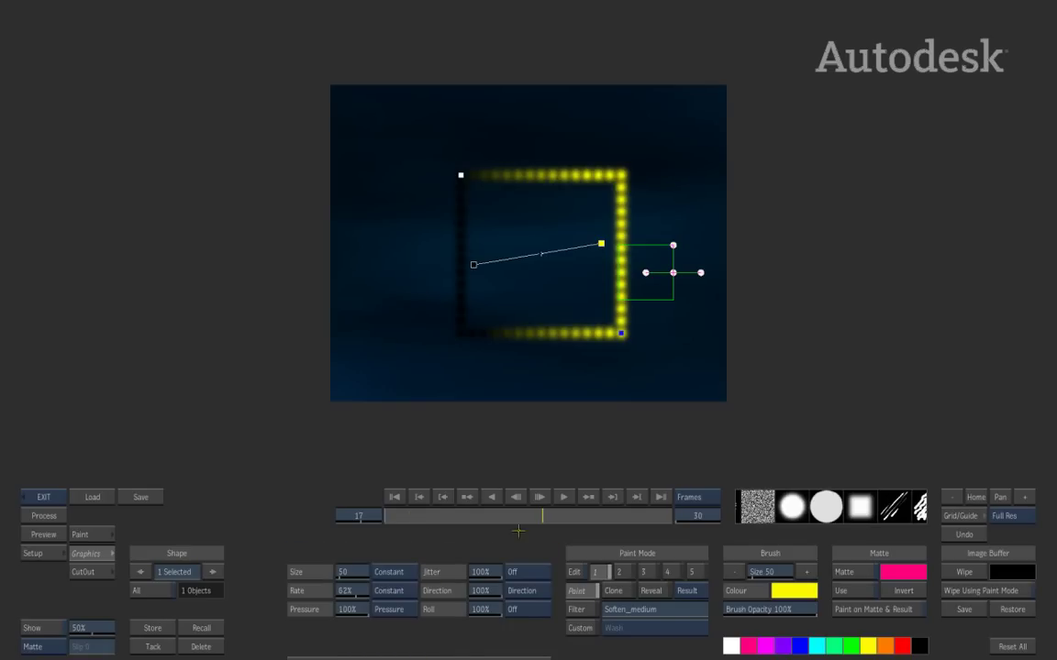
pyautogui.moveTo(782, 508); pyautogui.dragTo(884, 511)
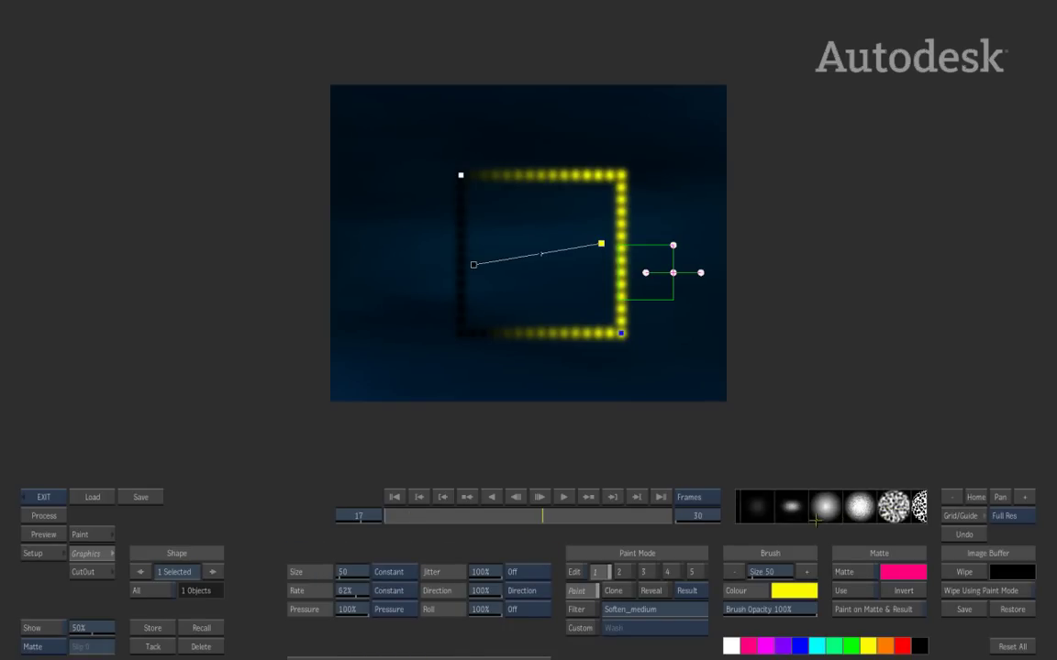
pyautogui.moveTo(808, 519)
pyautogui.mouseDown()
pyautogui.moveTo(902, 514)
pyautogui.moveTo(691, 523)
pyautogui.mouseUp()
pyautogui.moveTo(862, 515); pyautogui.dragTo(680, 507)
pyautogui.click(909, 507)
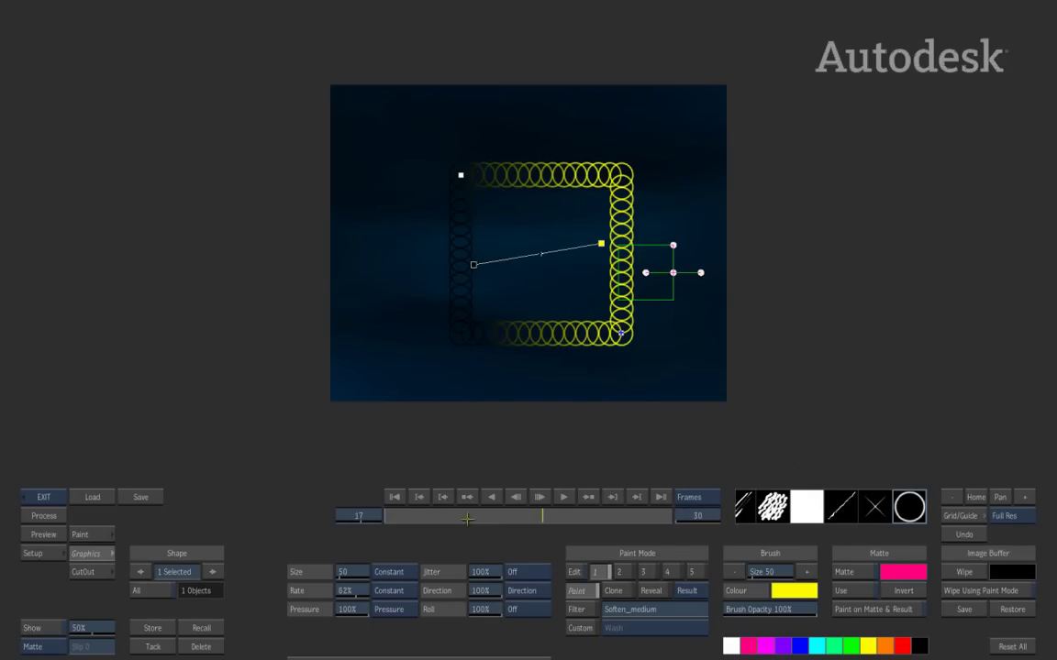
# - Return to the shape attributes, keep the square's drawing type as Outline and turn its gradient off
pyautogui.moveTo(457, 658)
pyautogui.click(368, 610)
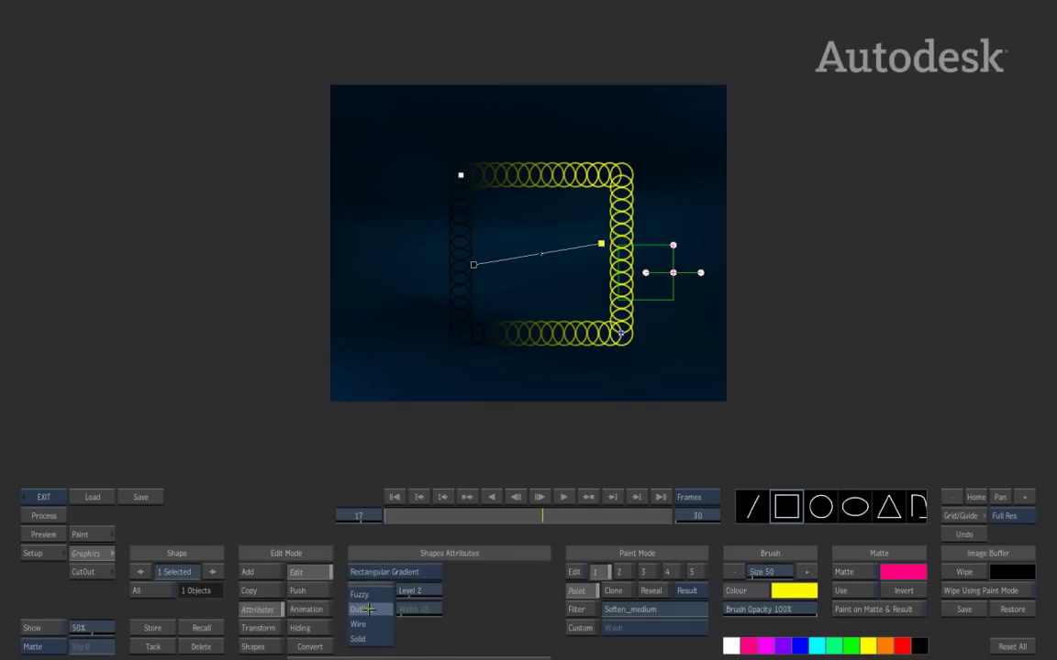
pyautogui.click(357, 609)
pyautogui.click(376, 571)
pyautogui.click(375, 519)
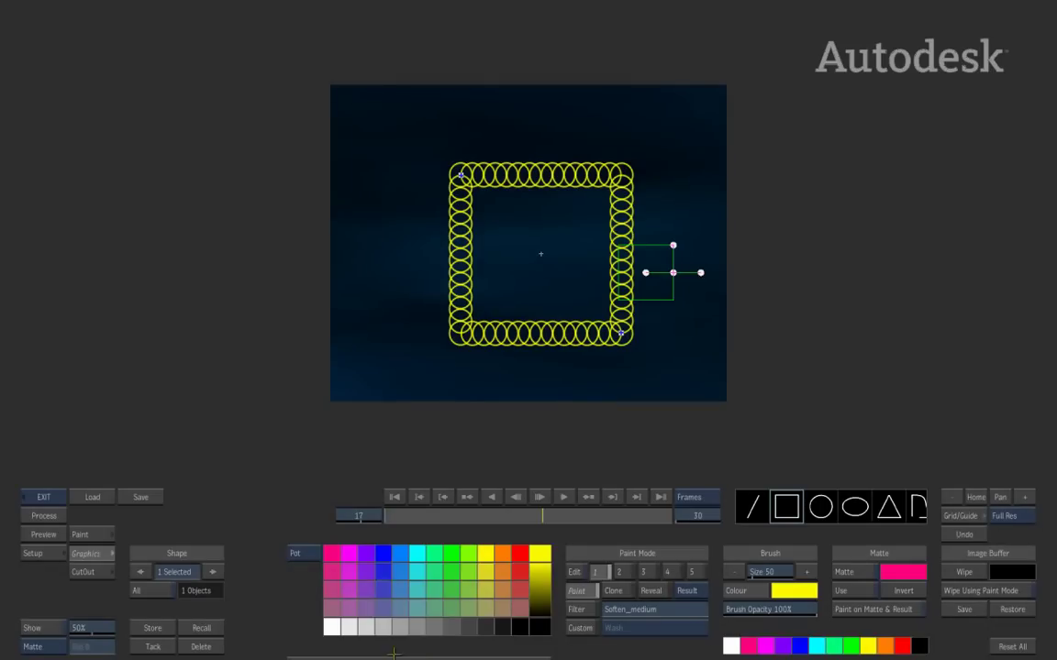
# - Set the ring brush of the square's outline to size 108 and rate 75%, and return to the shape attributes
pyautogui.moveTo(434, 658)
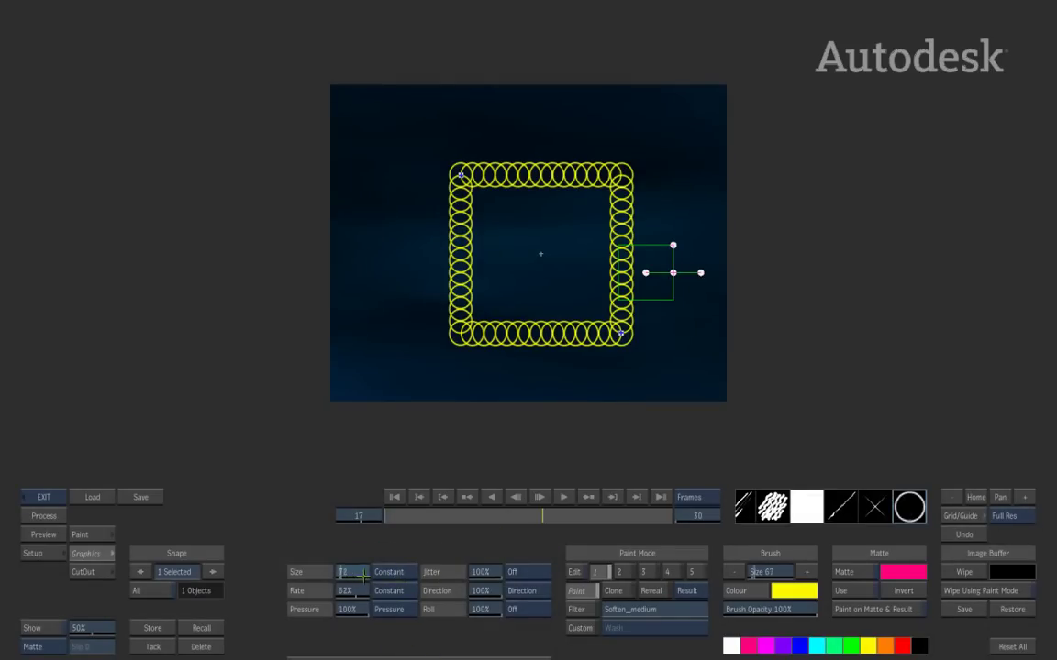
pyautogui.moveTo(342, 572); pyautogui.dragTo(425, 565)
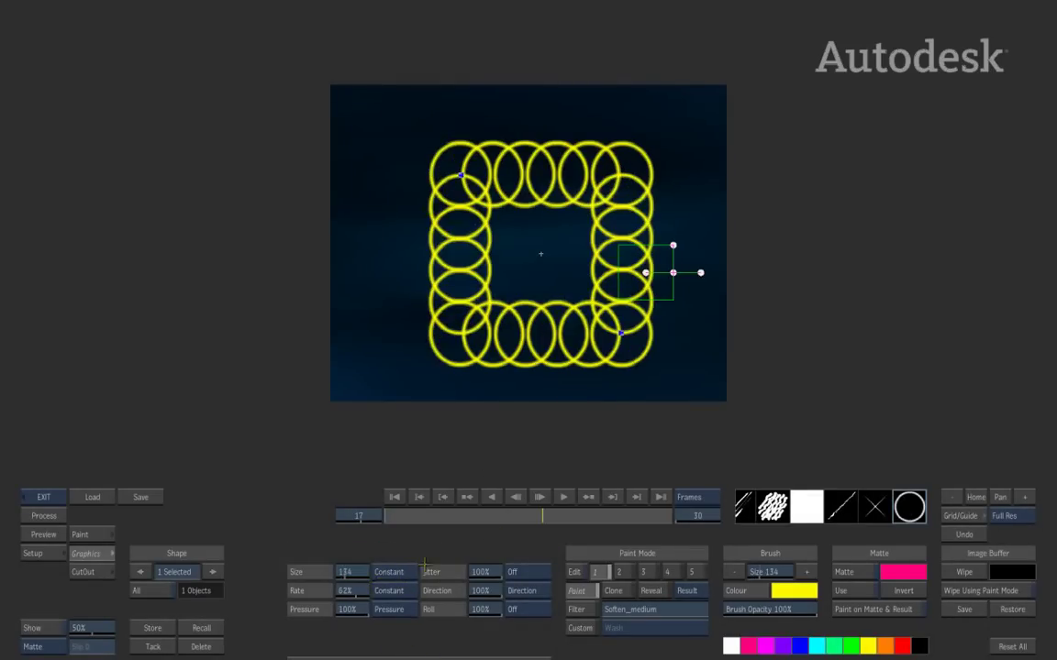
pyautogui.moveTo(361, 574); pyautogui.dragTo(345, 575)
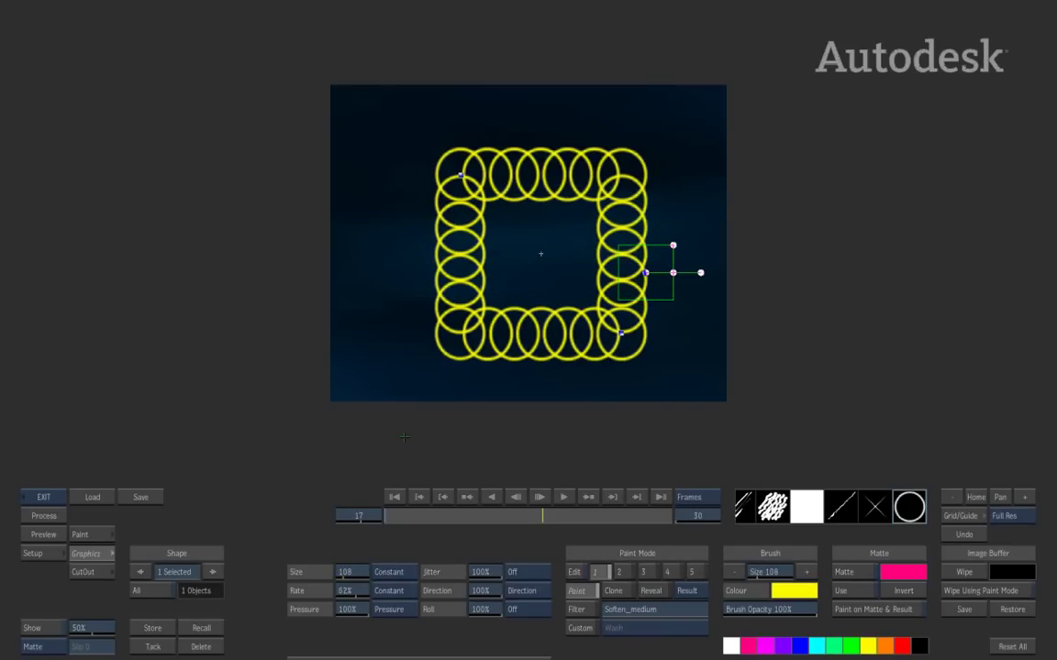
pyautogui.moveTo(358, 594)
pyautogui.mouseDown()
pyautogui.moveTo(392, 599)
pyautogui.moveTo(341, 591)
pyautogui.mouseUp()
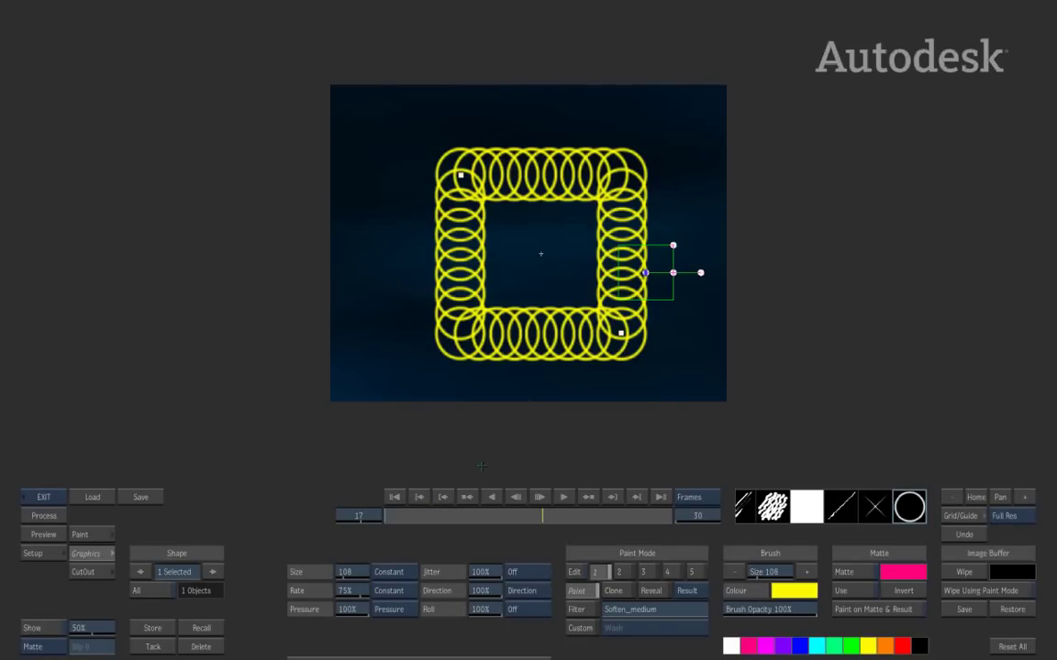
pyautogui.press('s')
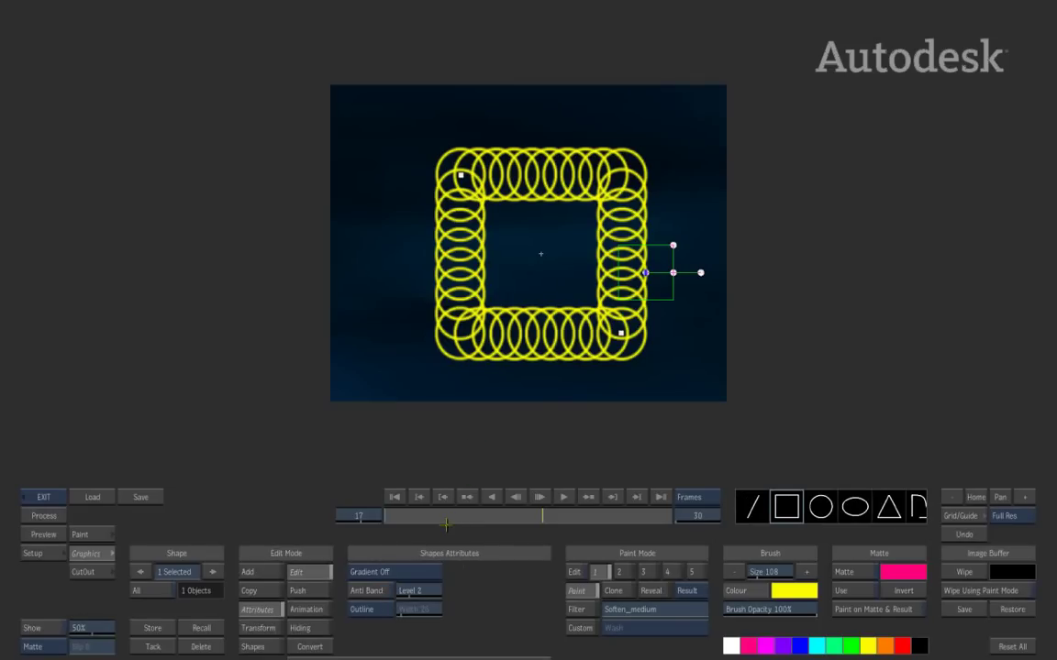
# - Go to frame 1 and reset everything to clear the square
pyautogui.click(394, 496)
pyautogui.click(1012, 647)
pyautogui.click(1012, 647)
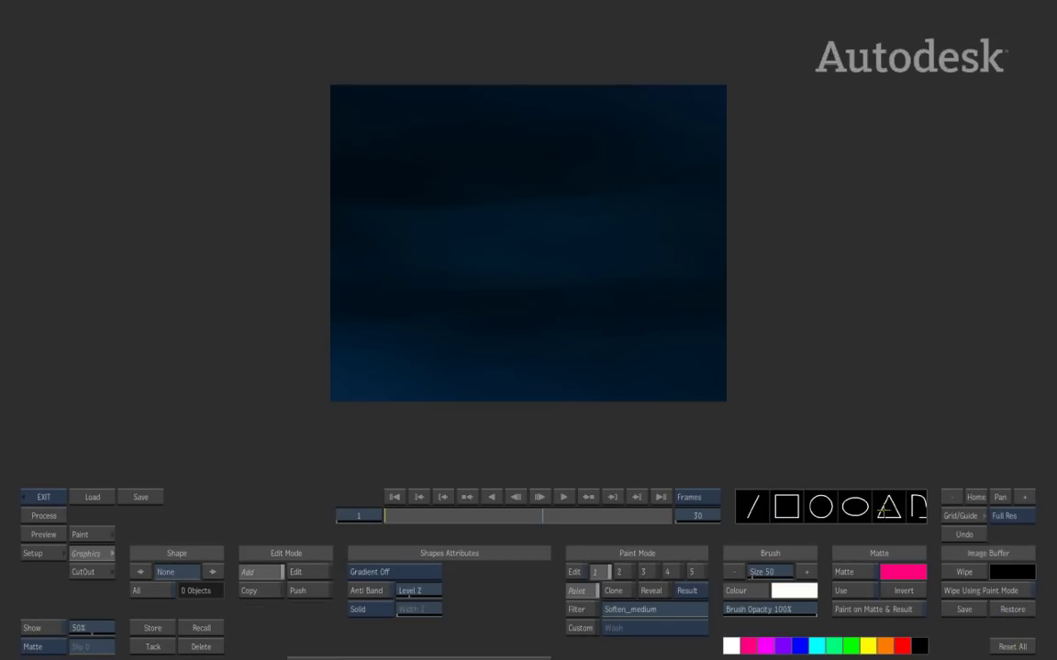
# - Draw a closed six-point freehand polygon with a notch in its right side, and move it slightly up and to the right
pyautogui.moveTo(897, 510); pyautogui.dragTo(799, 511)
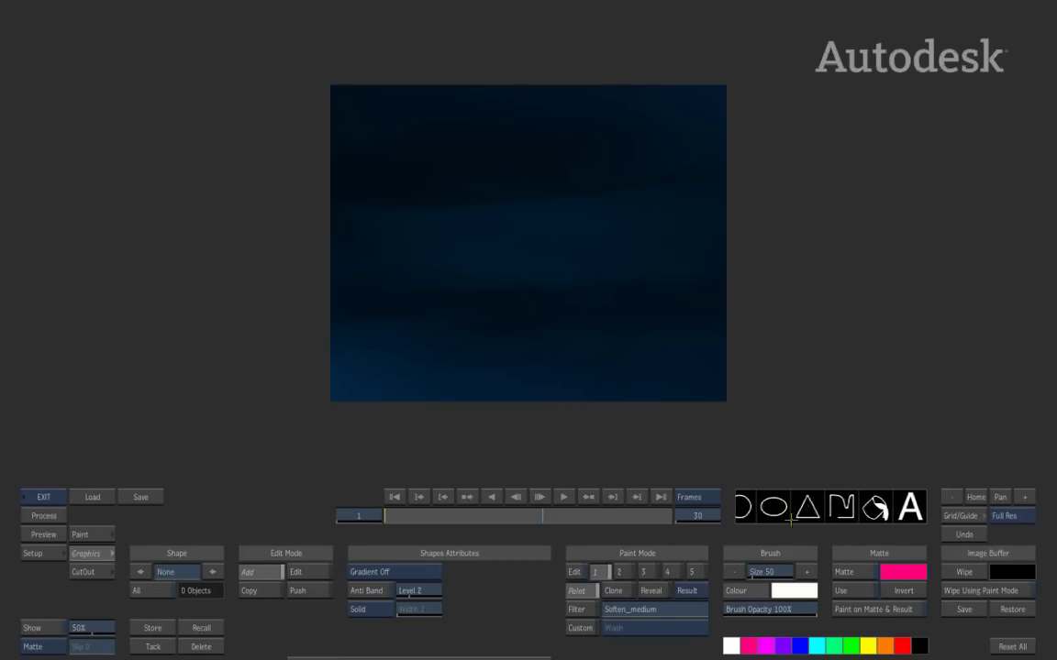
pyautogui.click(842, 521)
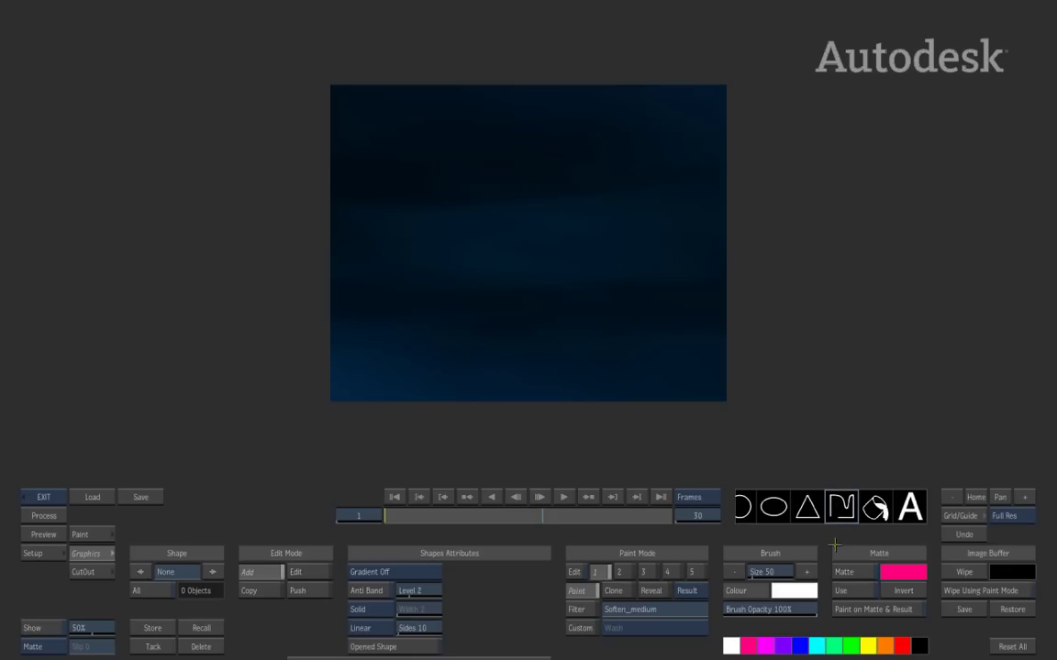
pyautogui.click(389, 175)
pyautogui.click(568, 168)
pyautogui.click(462, 294)
pyautogui.click(643, 346)
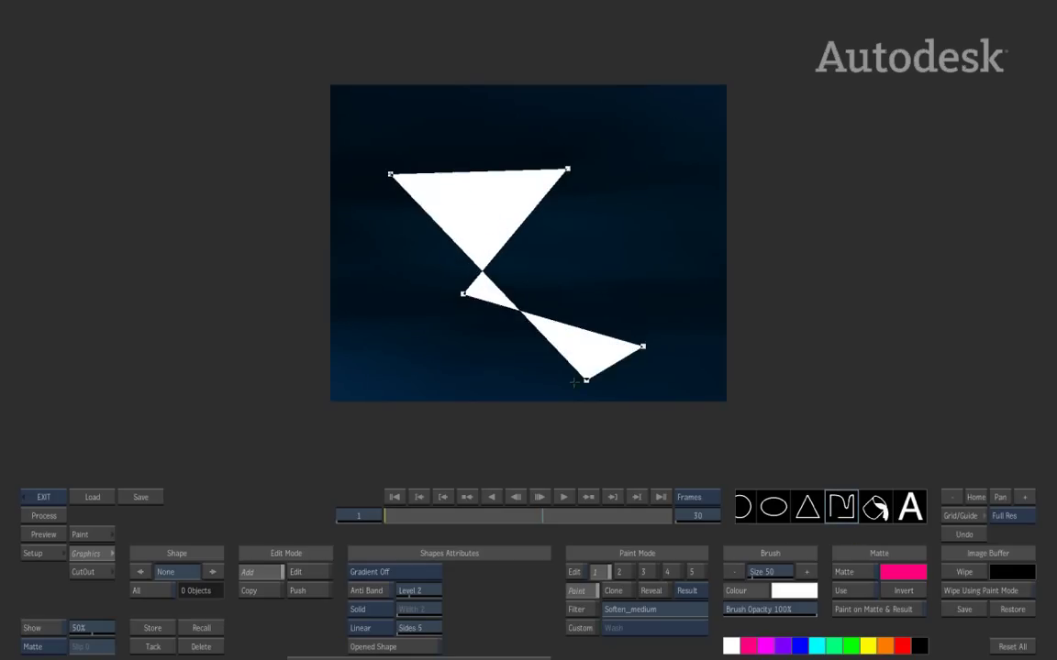
pyautogui.click(375, 368)
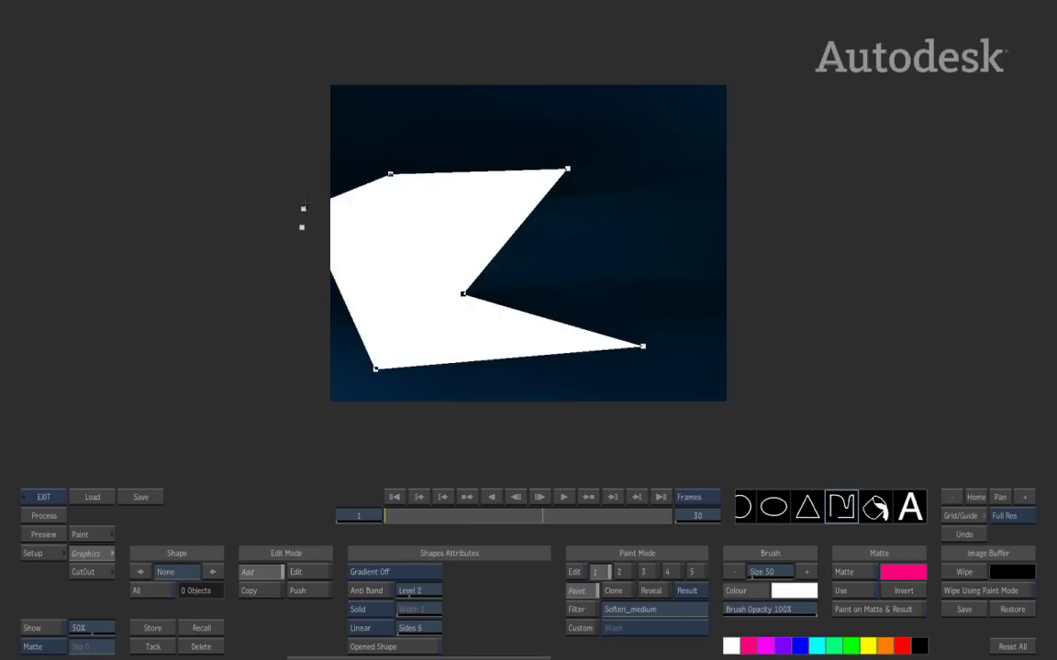
pyautogui.moveTo(305, 206); pyautogui.dragTo(347, 206)
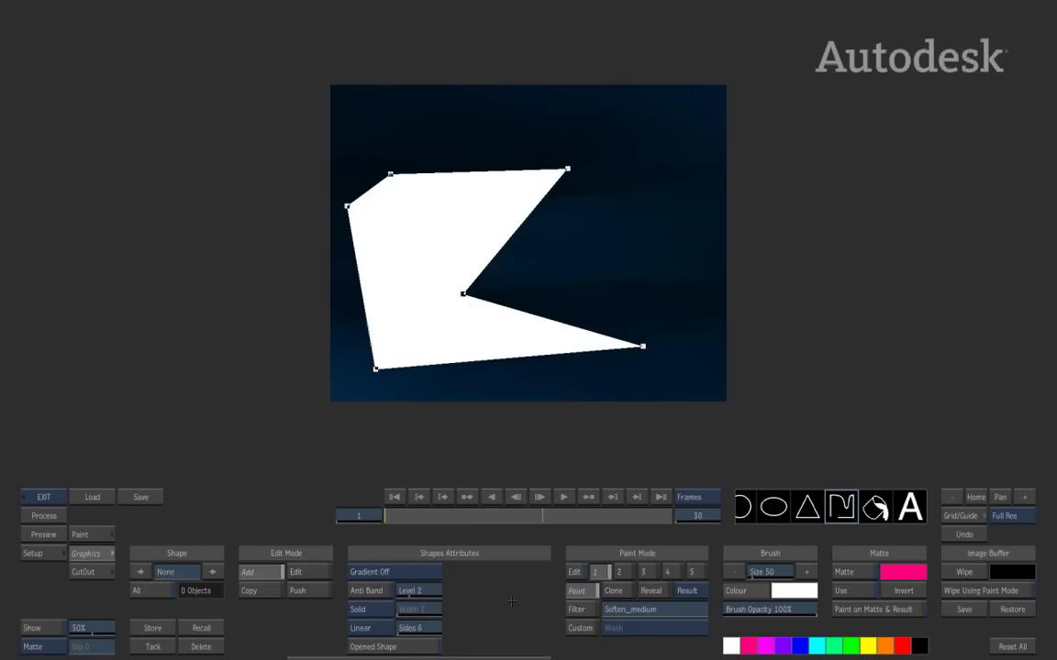
pyautogui.click(524, 617)
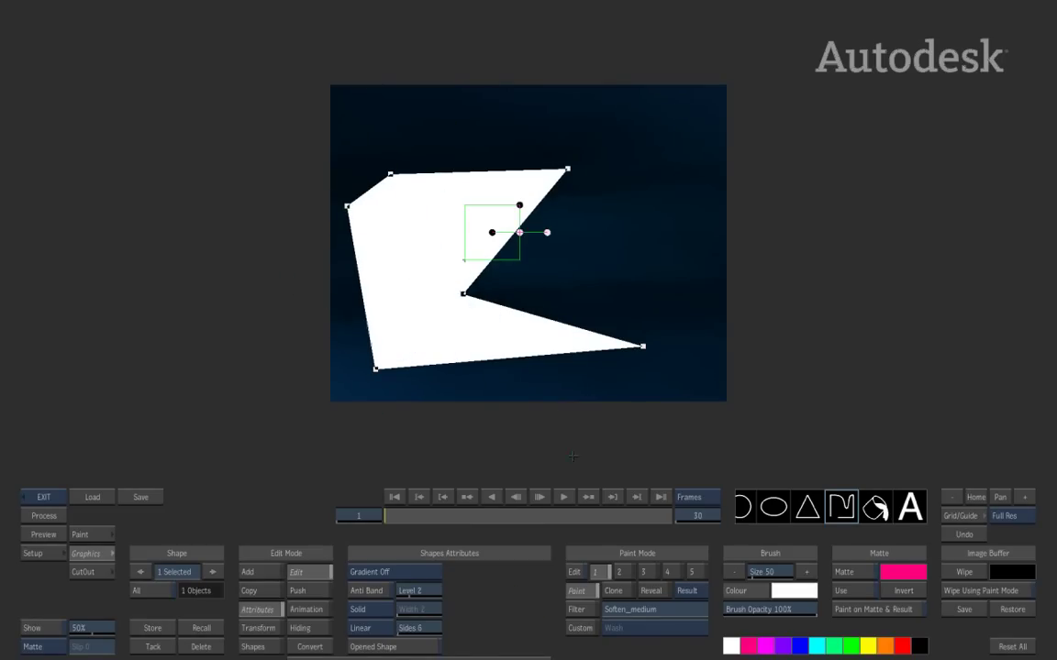
pyautogui.moveTo(520, 232); pyautogui.dragTo(563, 217)
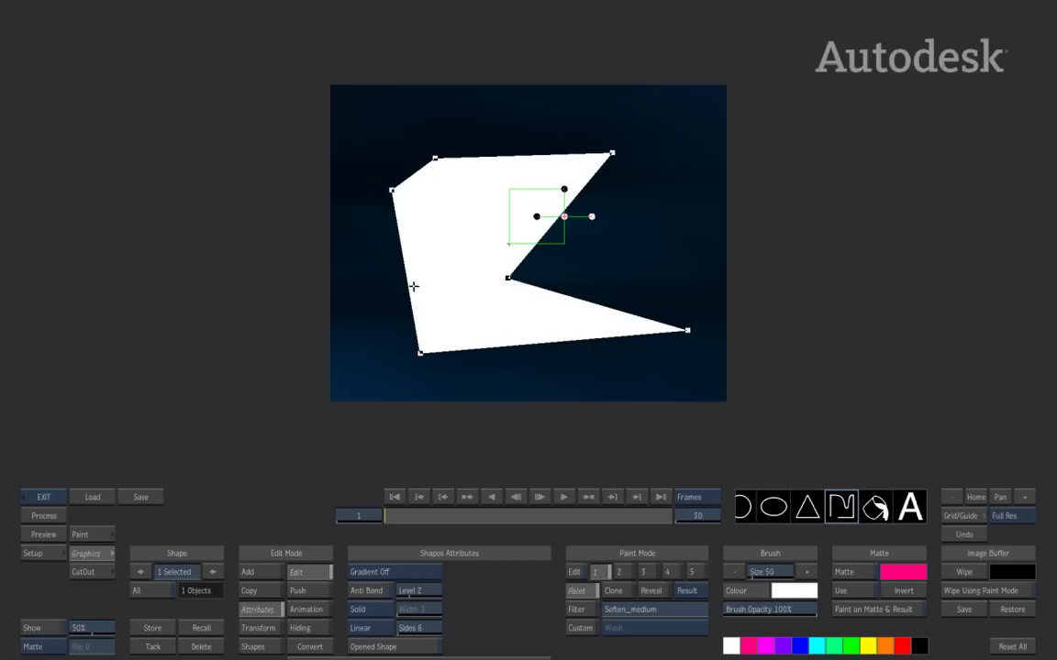
# - Reset everything and draw a regular six-sided polygon outward from near the image's centre
pyautogui.click(1012, 646)
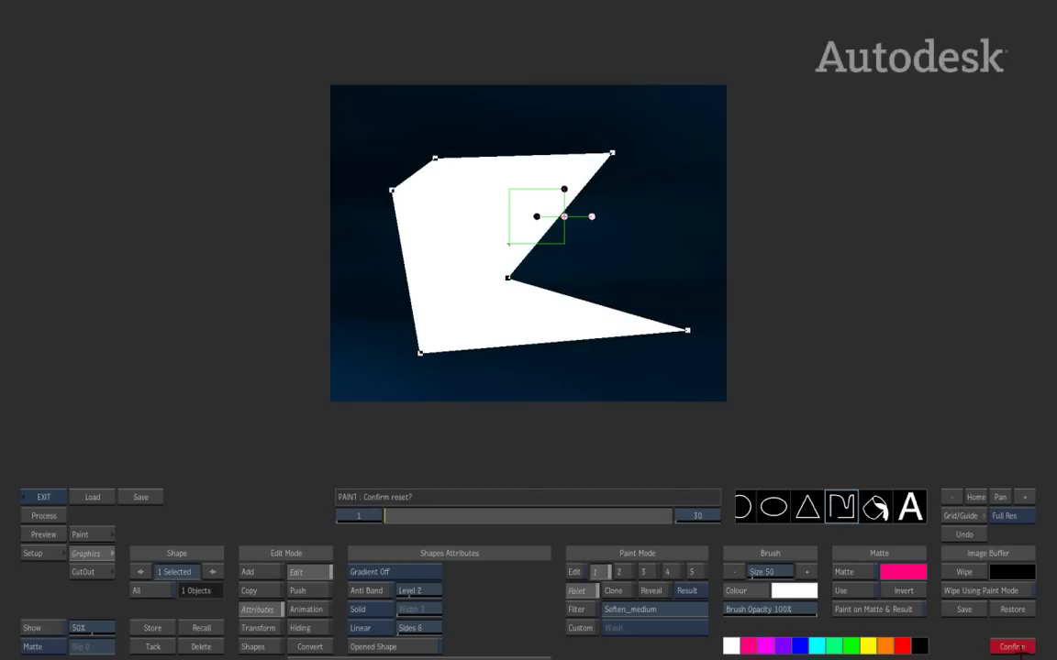
pyautogui.click(1013, 647)
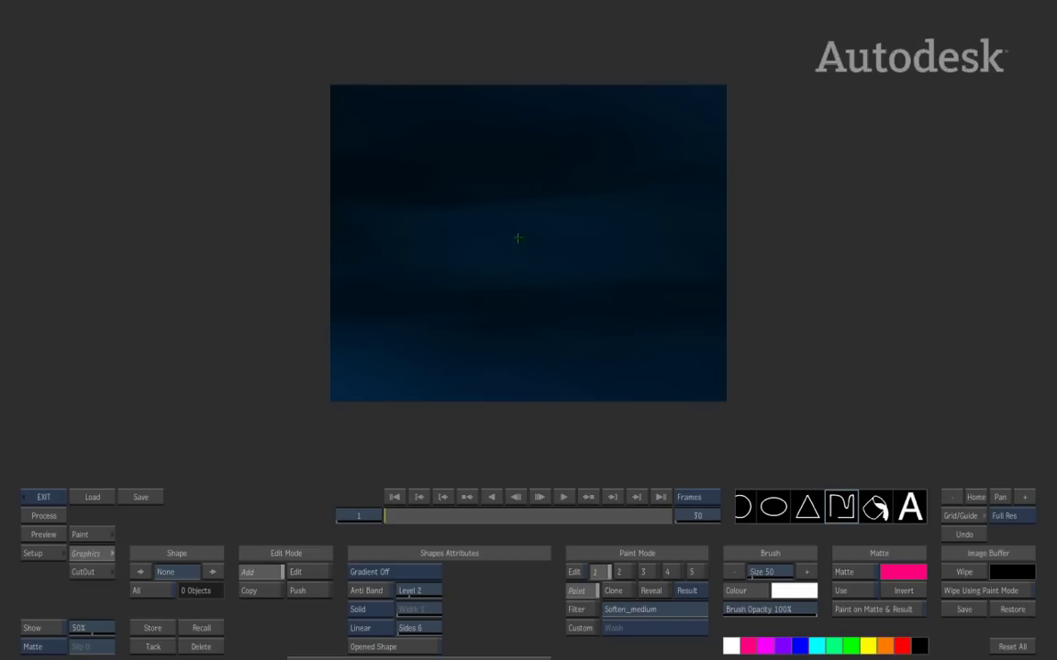
pyautogui.moveTo(517, 232); pyautogui.dragTo(579, 315)
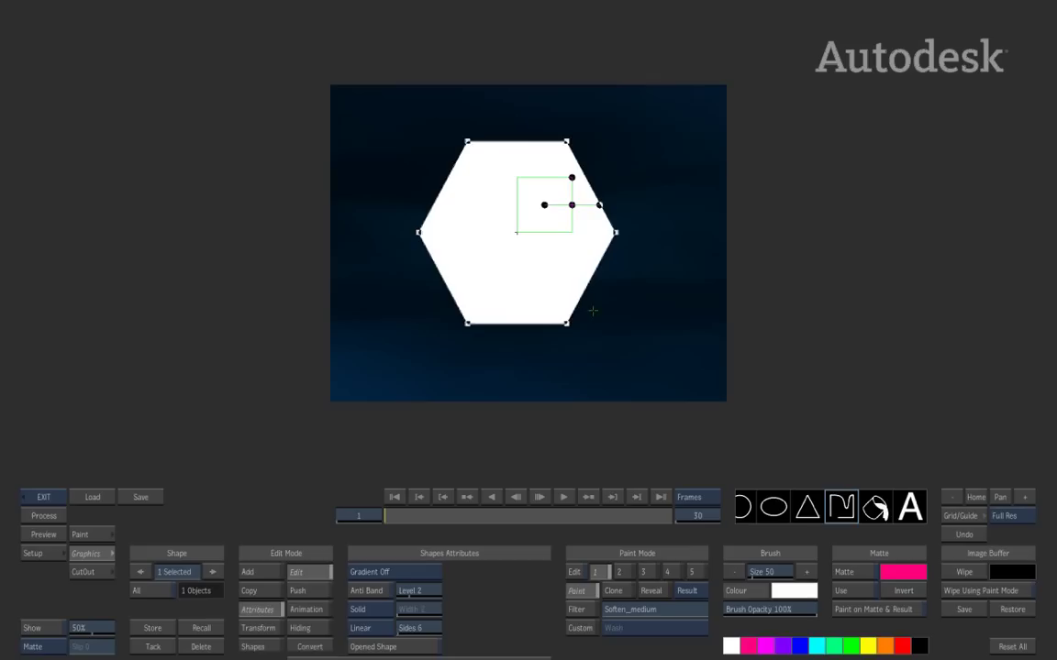
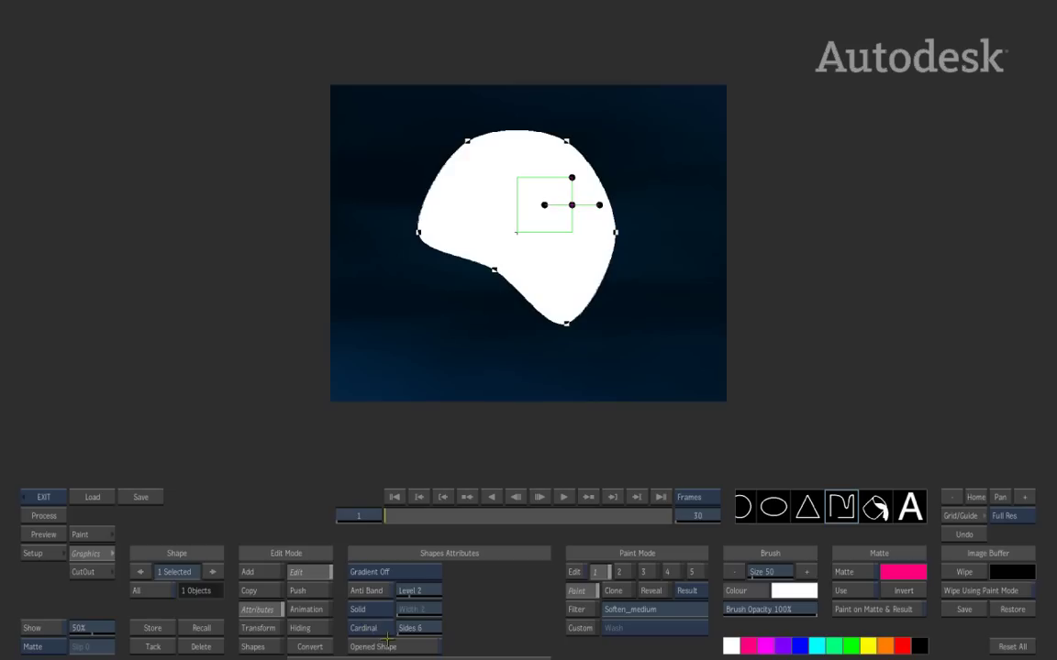
# - Reshape the polygon as a BSpline by pulling its lower-right vertex outward, and convert the curve to Bezier
pyautogui.click(377, 614)
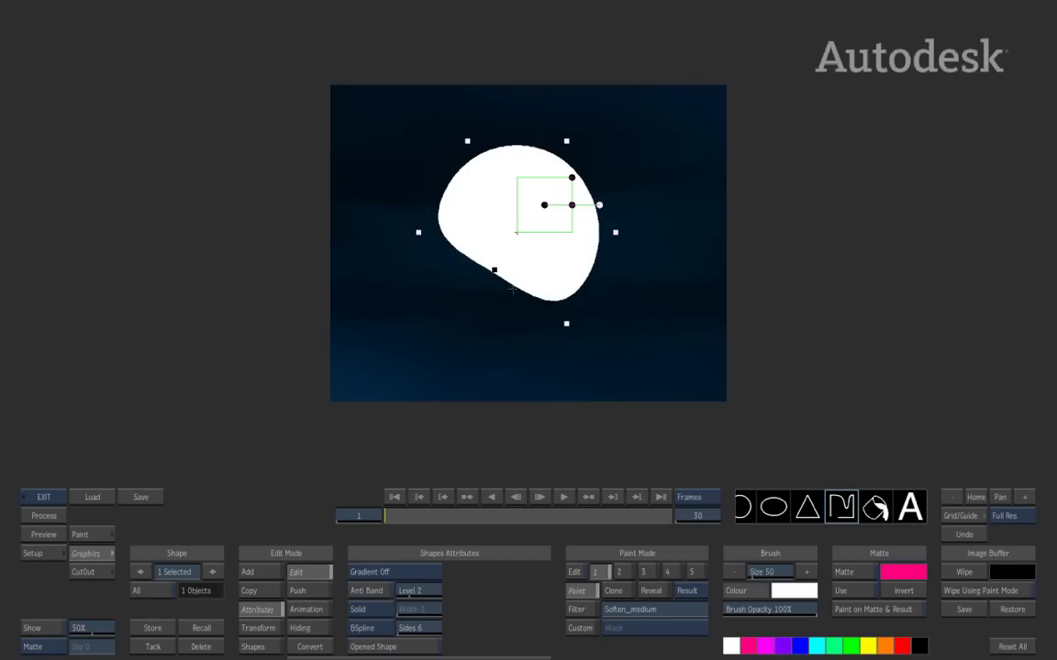
pyautogui.moveTo(566, 323); pyautogui.dragTo(624, 354)
pyautogui.click(363, 627)
pyautogui.click(338, 514)
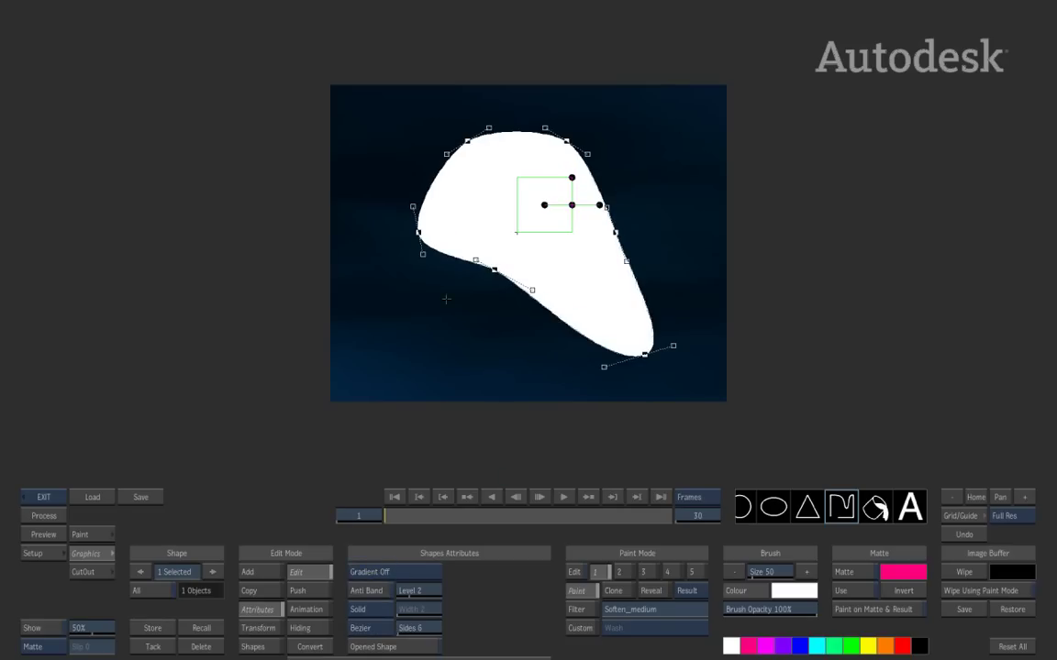
# - Move the shape's leftmost vertex outward, break its lower tangent handle, and rotate and lengthen the lower-right vertex's tangent
pyautogui.moveTo(421, 254); pyautogui.dragTo(432, 280)
pyautogui.moveTo(418, 233); pyautogui.dragTo(364, 200)
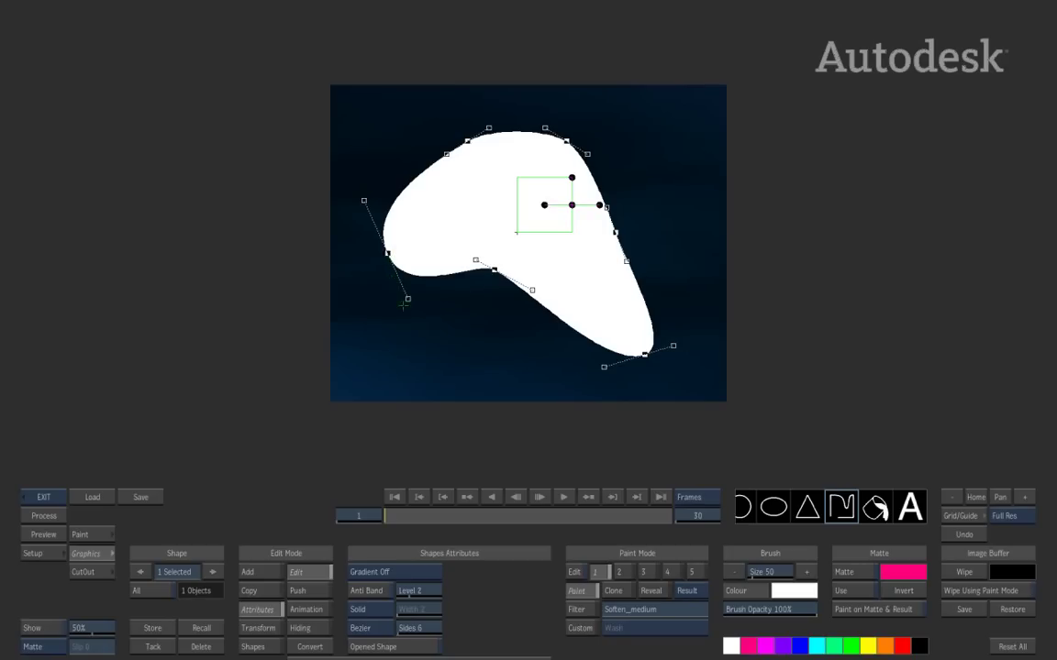
pyautogui.moveTo(388, 260); pyautogui.dragTo(383, 263)
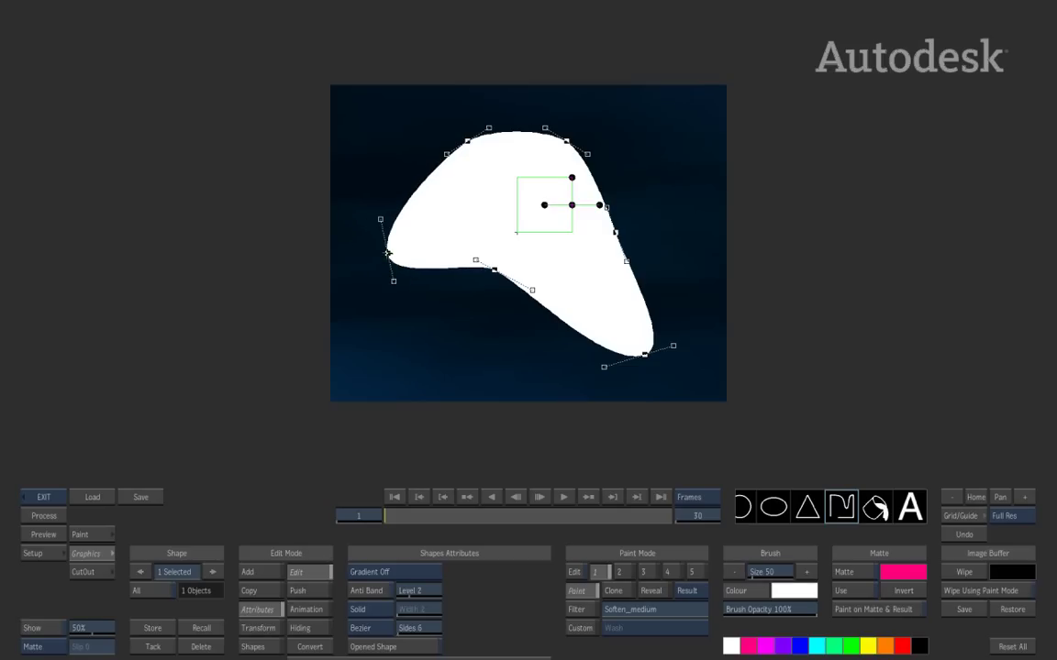
pyautogui.moveTo(393, 281); pyautogui.dragTo(364, 330)
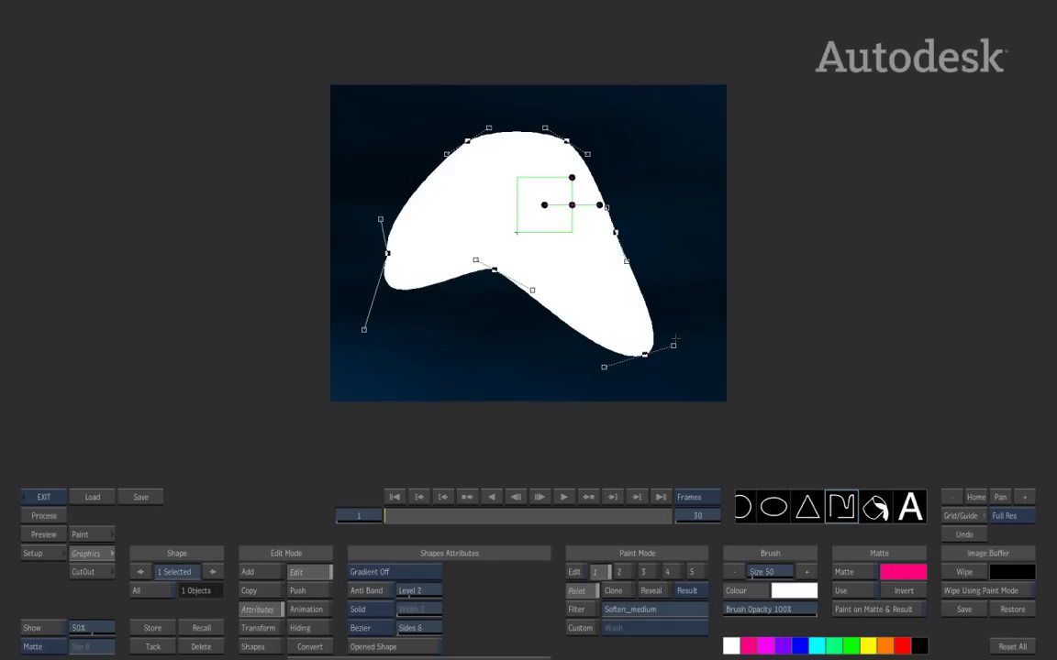
pyautogui.moveTo(673, 346); pyautogui.dragTo(707, 268)
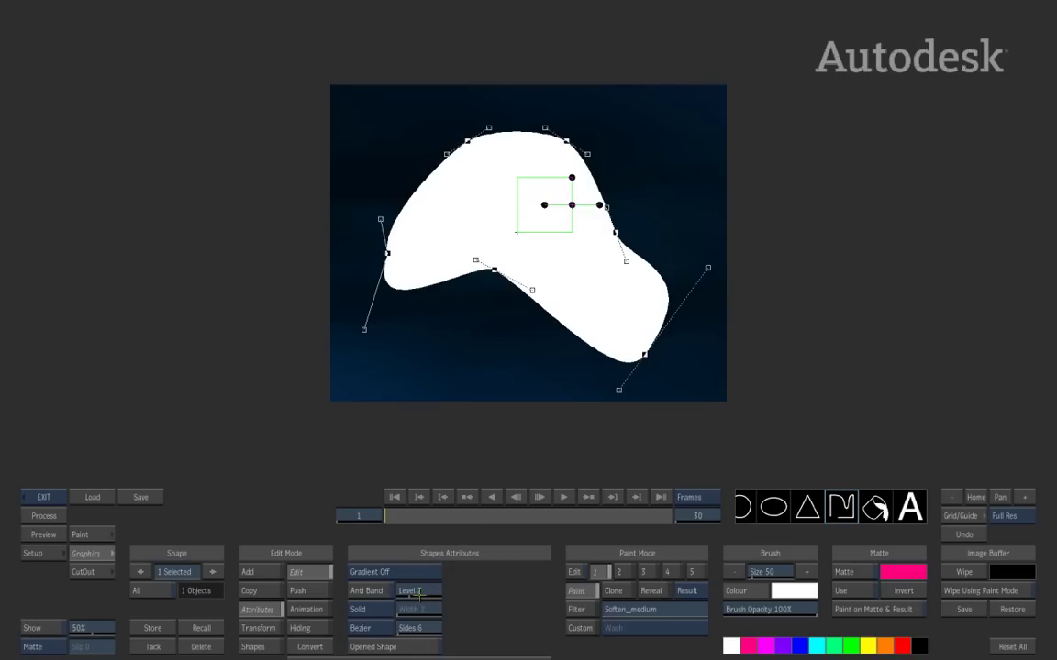
# - Change the Bezier shape's drawing type from Solid to Fuzzy
pyautogui.click(372, 615)
pyautogui.click(360, 565)
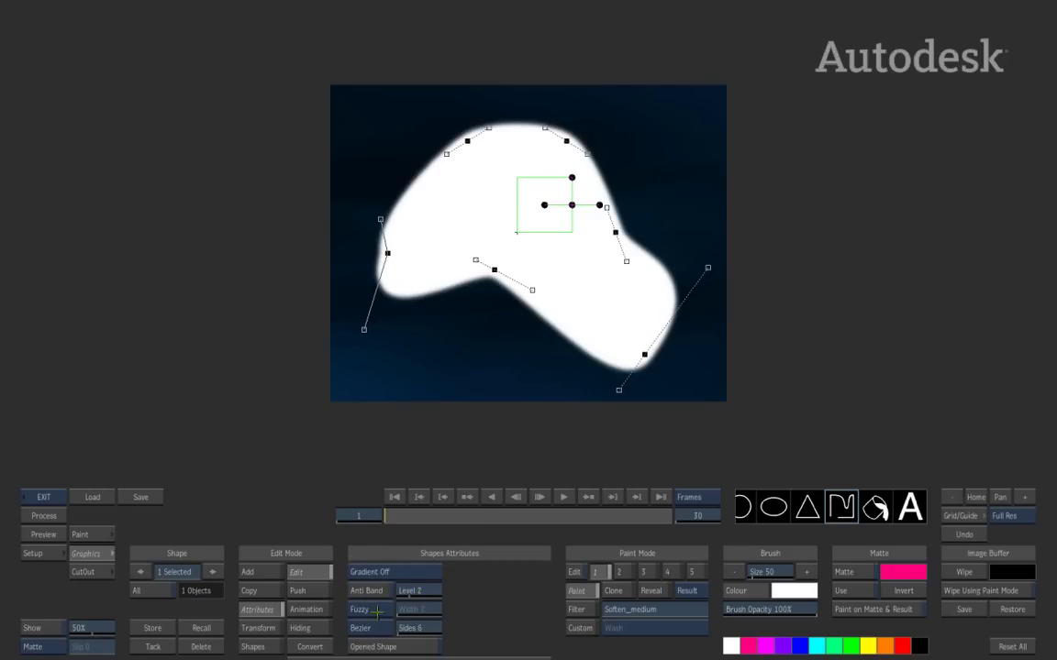
pyautogui.click(377, 612)
pyautogui.click(381, 548)
# - Choose the thin ring brush for the shape's fuzzy edge, with size 72 and rate 69%
pyautogui.moveTo(452, 658)
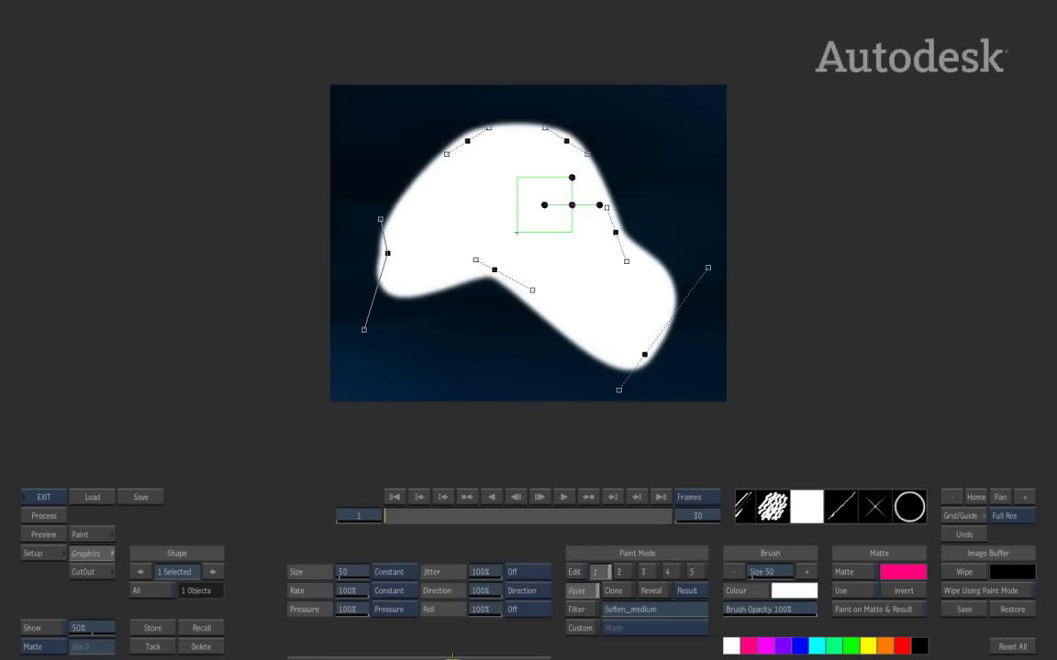
pyautogui.click(910, 508)
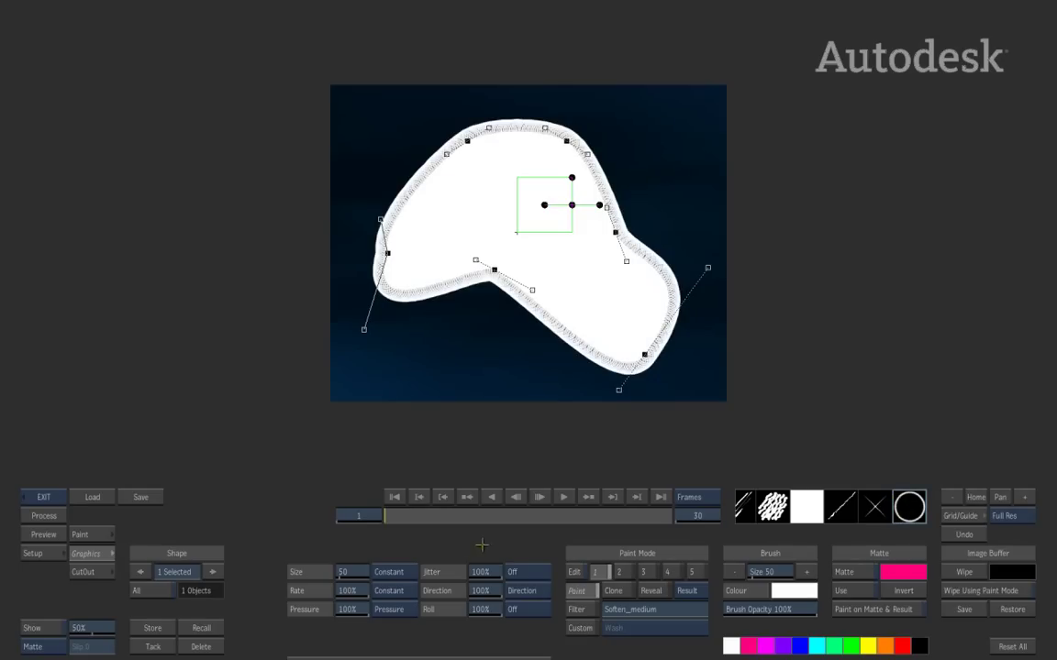
pyautogui.moveTo(344, 571)
pyautogui.mouseDown()
pyautogui.moveTo(365, 571)
pyautogui.moveTo(336, 591)
pyautogui.mouseUp()
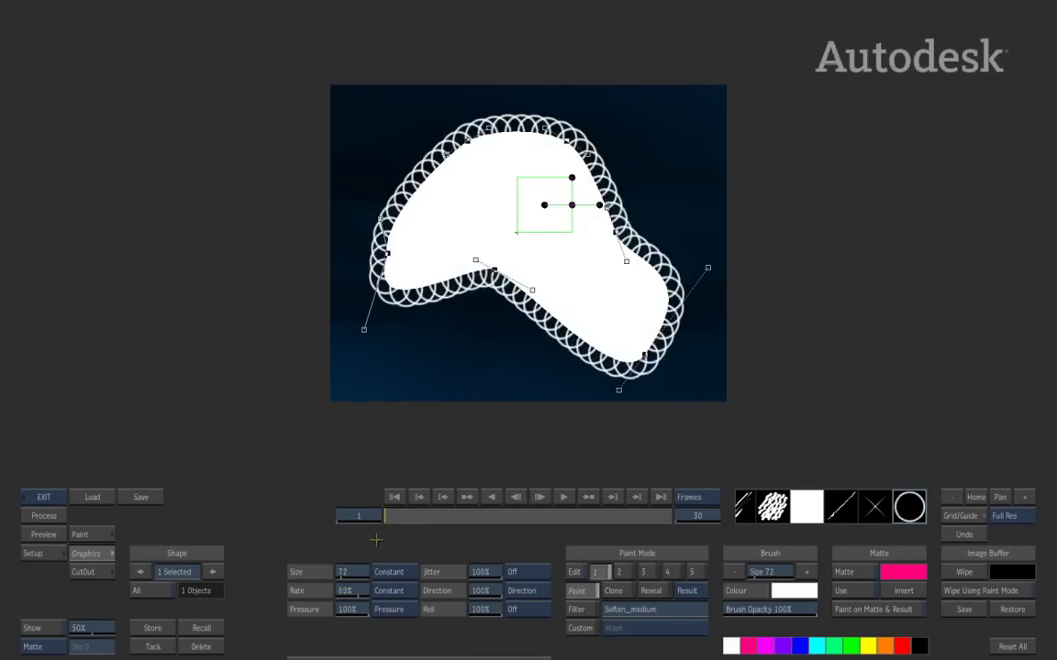
# - Change the shape's drawing type to Outline and nudge the vertex in its concave lower edge slightly downward
pyautogui.click(367, 610)
pyautogui.click(361, 562)
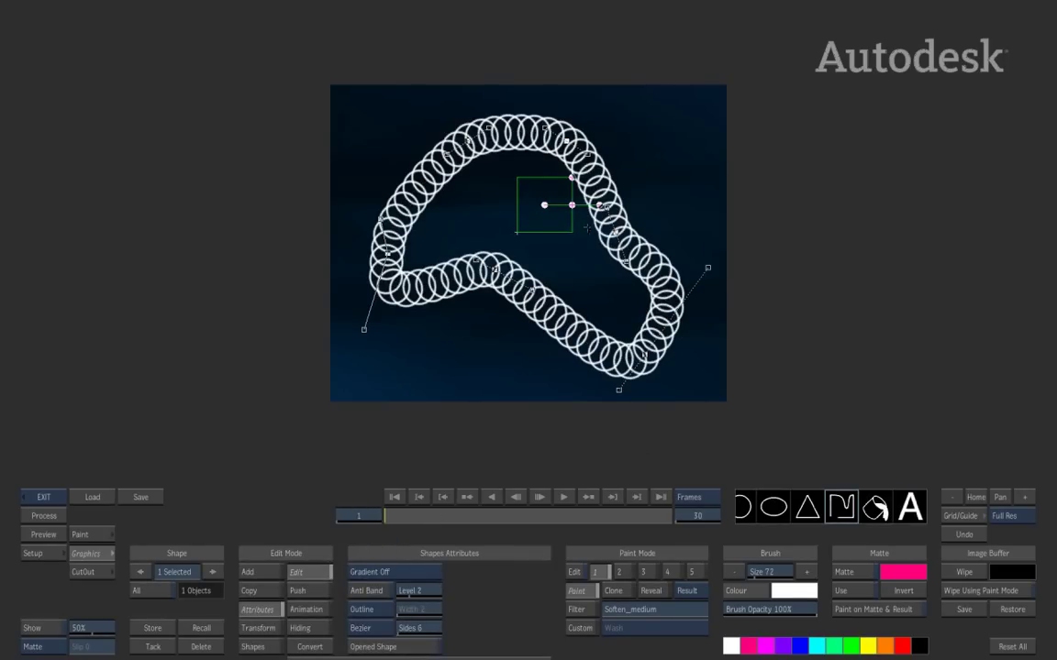
pyautogui.moveTo(497, 271)
pyautogui.mouseDown()
pyautogui.moveTo(479, 374)
pyautogui.moveTo(507, 298)
pyautogui.moveTo(472, 371)
pyautogui.moveTo(500, 276)
pyautogui.mouseUp()
pyautogui.moveTo(395, 520)
pyautogui.mouseDown()
pyautogui.moveTo(677, 497)
pyautogui.moveTo(395, 506)
pyautogui.moveTo(672, 514)
pyautogui.moveTo(404, 518)
pyautogui.moveTo(671, 520)
pyautogui.moveTo(360, 530)
pyautogui.moveTo(653, 529)
pyautogui.moveTo(283, 509)
pyautogui.moveTo(303, 501)
pyautogui.mouseUp()
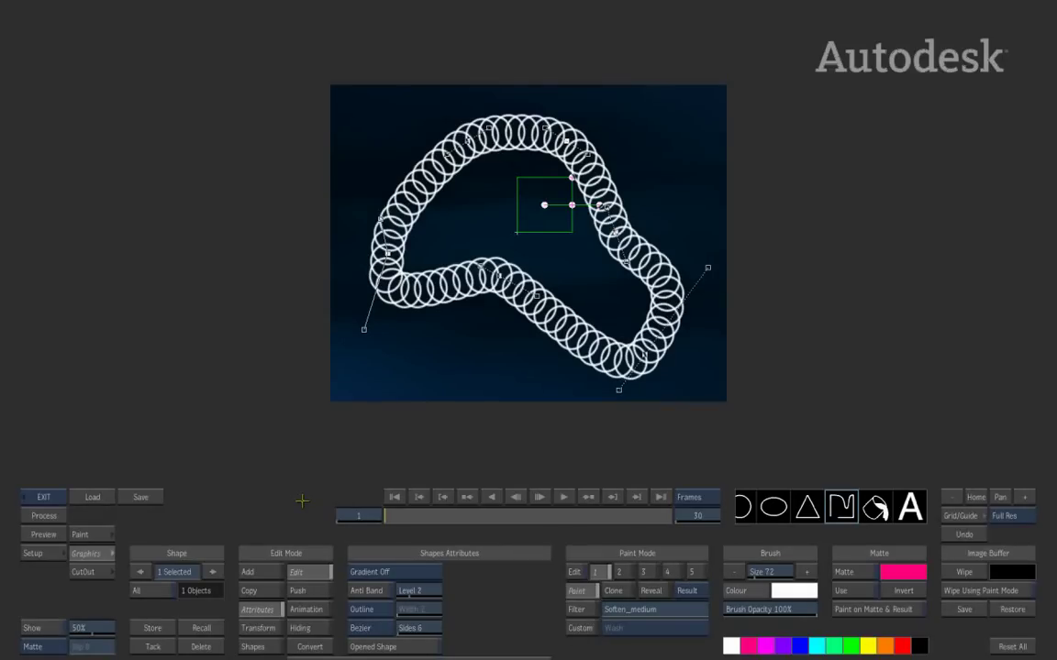
# - Reset everything and place a white fill near the image's centre with 31% brush opacity and a range of 5
pyautogui.click(1007, 645)
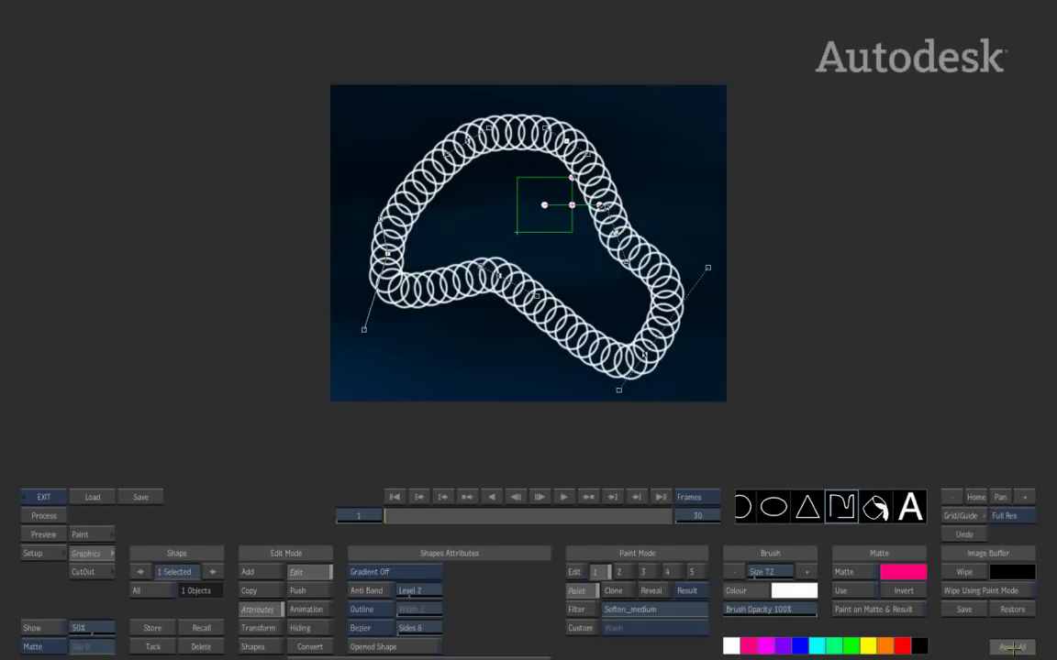
pyautogui.click(874, 507)
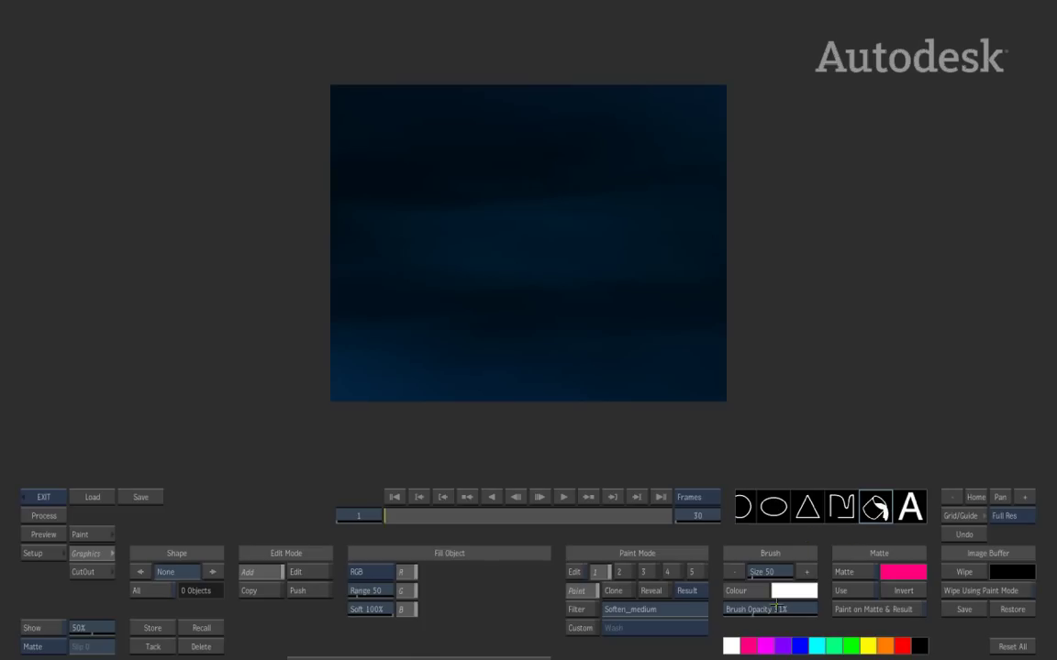
pyautogui.click(508, 268)
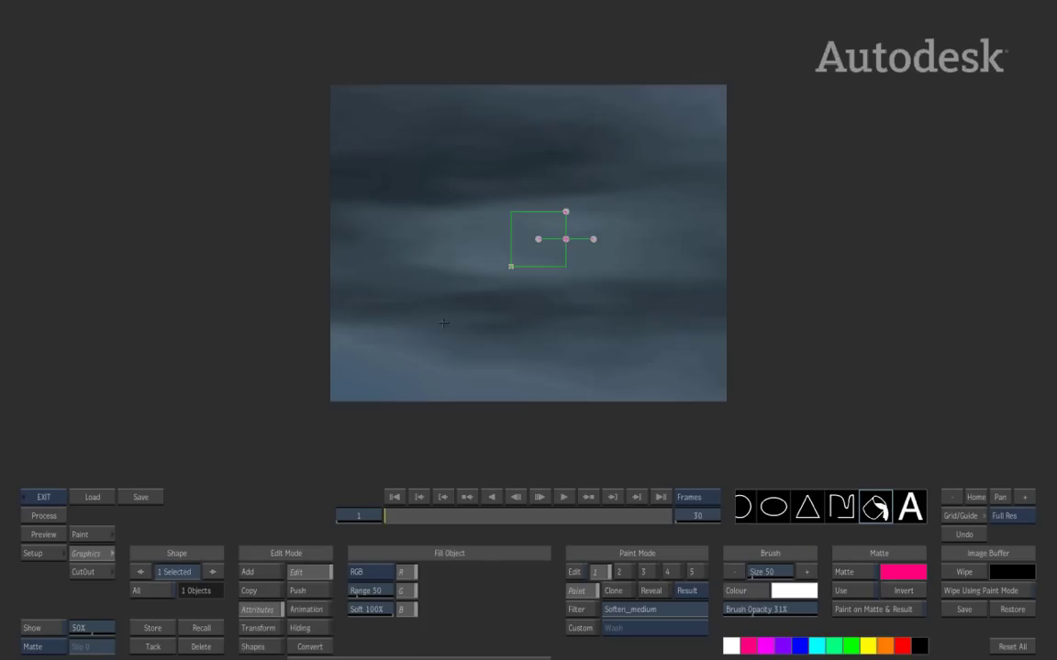
pyautogui.moveTo(365, 590); pyautogui.dragTo(356, 592)
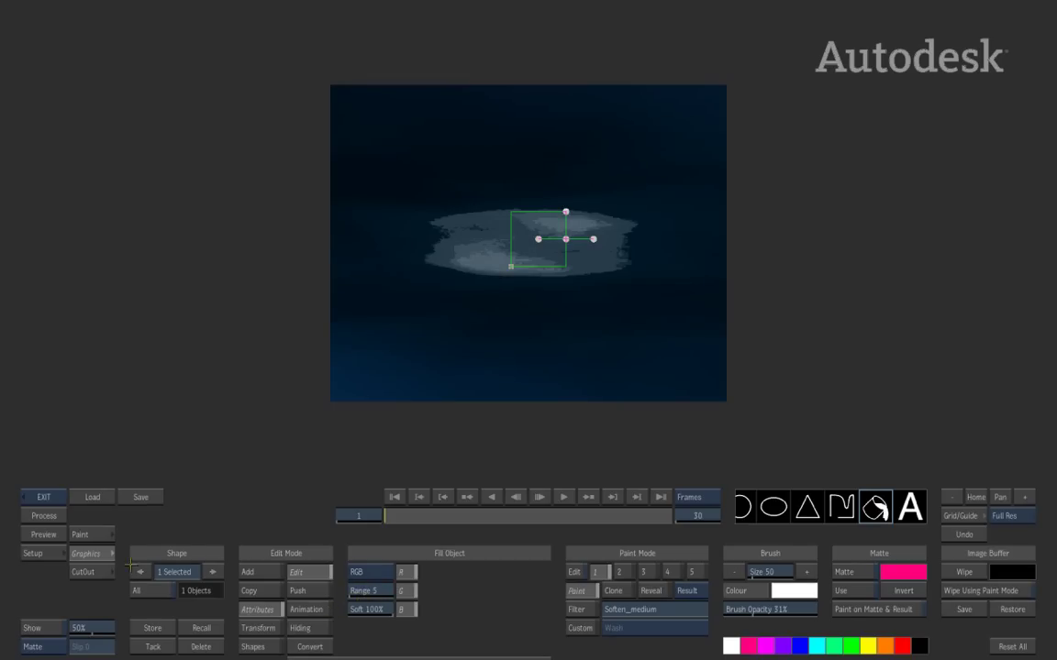
# - View the Fill options in Paint mode, return to Graphics mode and move the fill object to other parts of the image
pyautogui.click(80, 535)
pyautogui.click(137, 591)
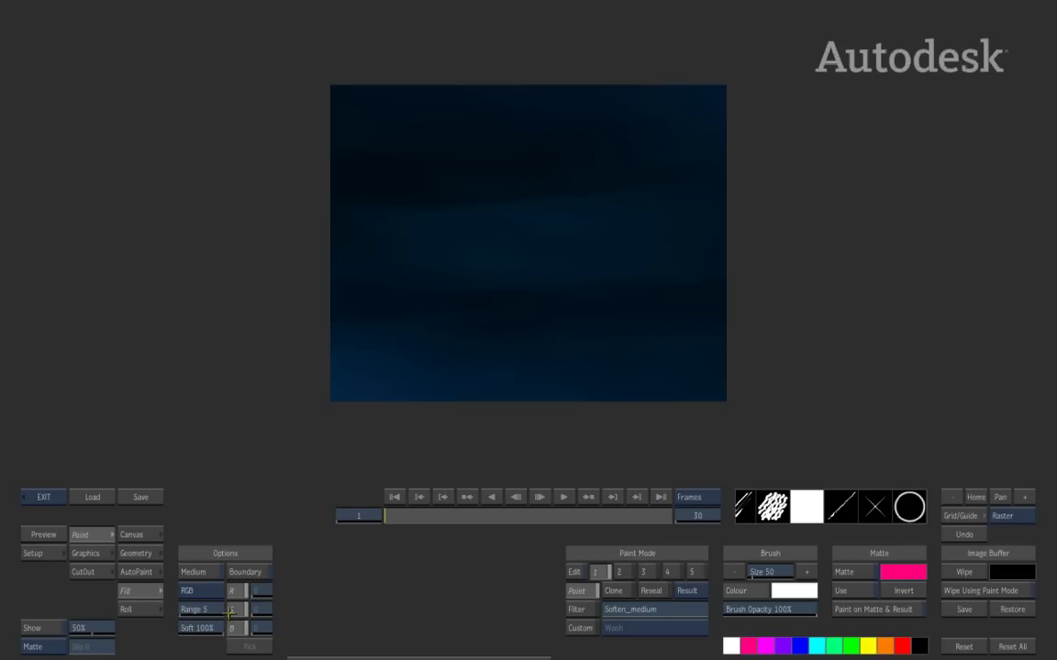
pyautogui.click(86, 553)
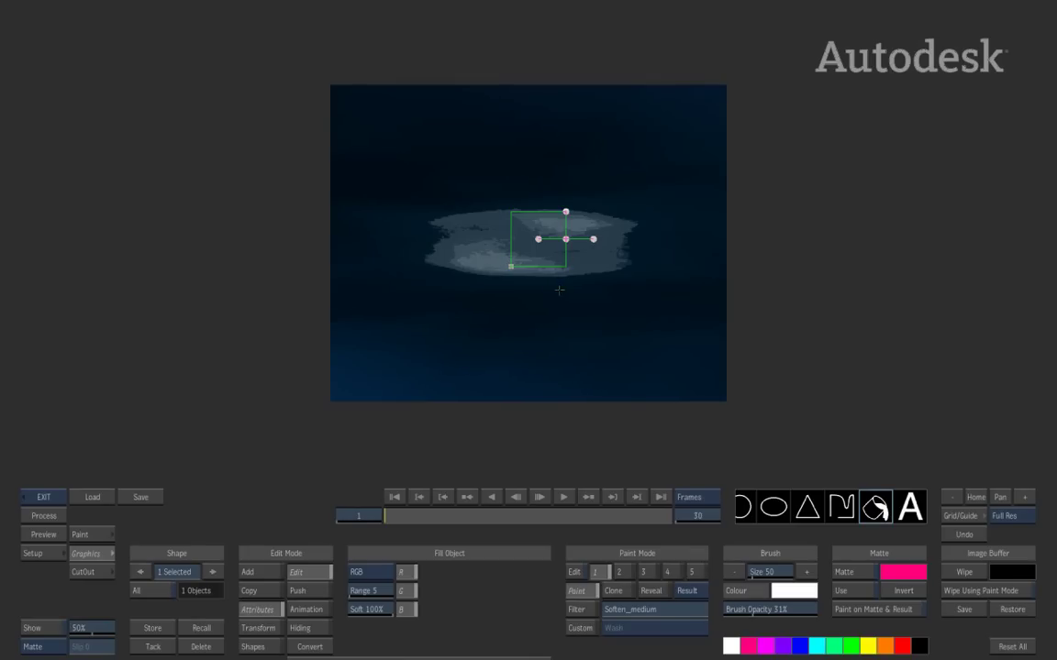
pyautogui.moveTo(566, 239); pyautogui.dragTo(601, 109)
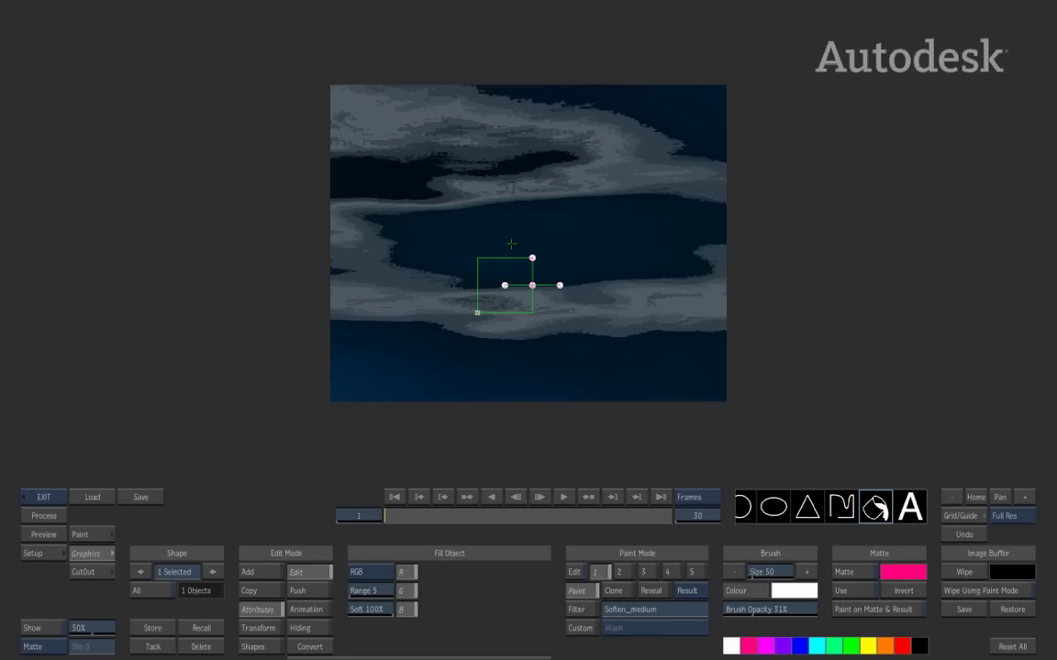
# - Reset everything and add the text "My Blog" near the centre of the image
pyautogui.click(1014, 646)
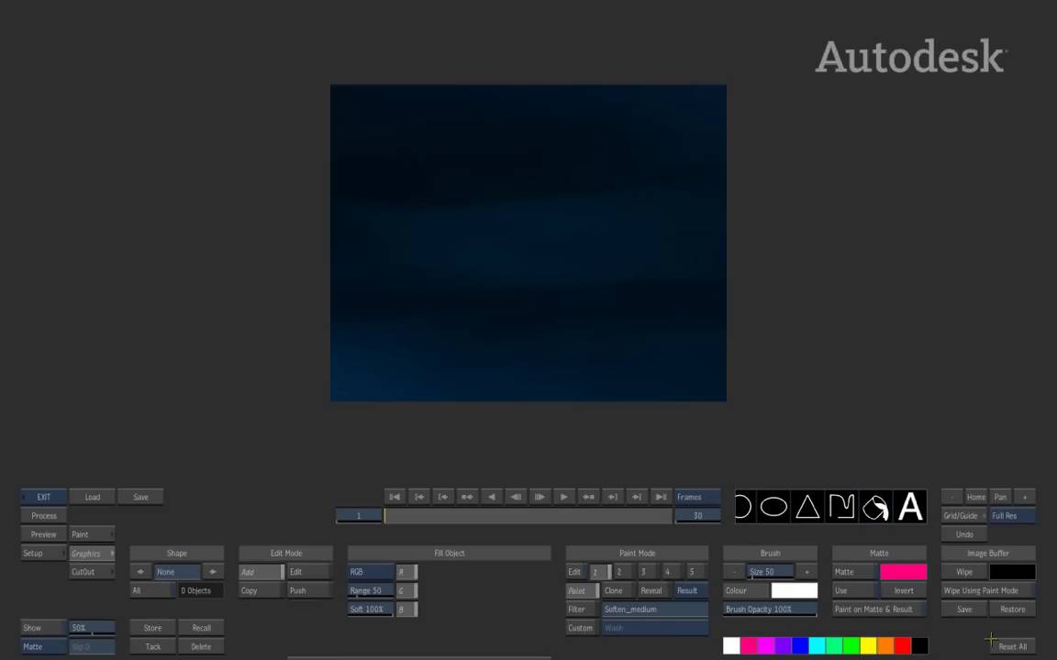
pyautogui.click(910, 510)
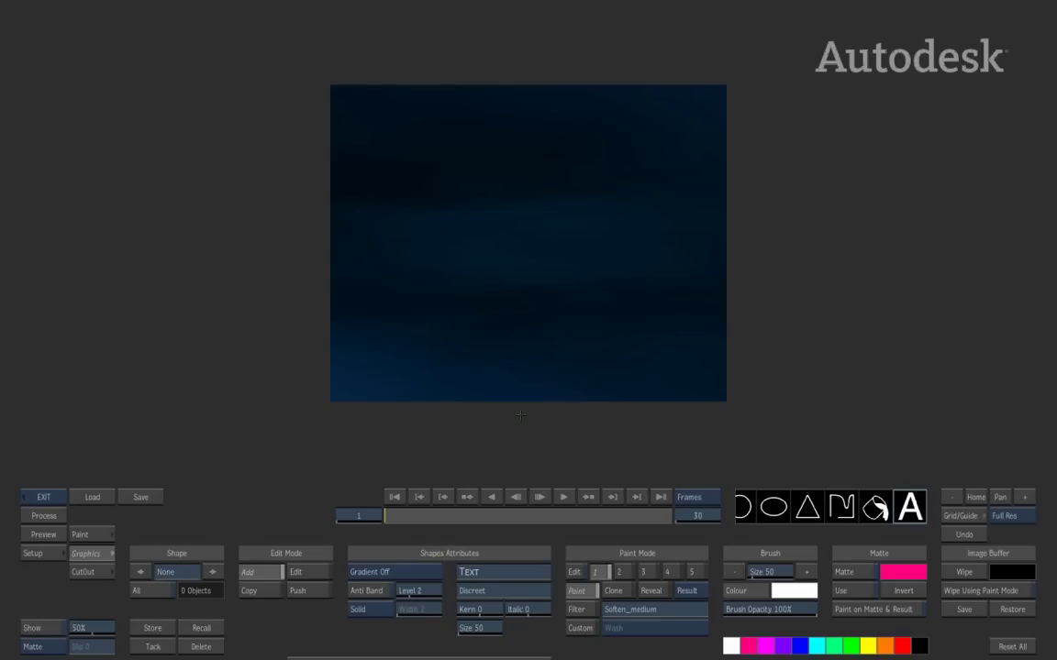
pyautogui.click(504, 572)
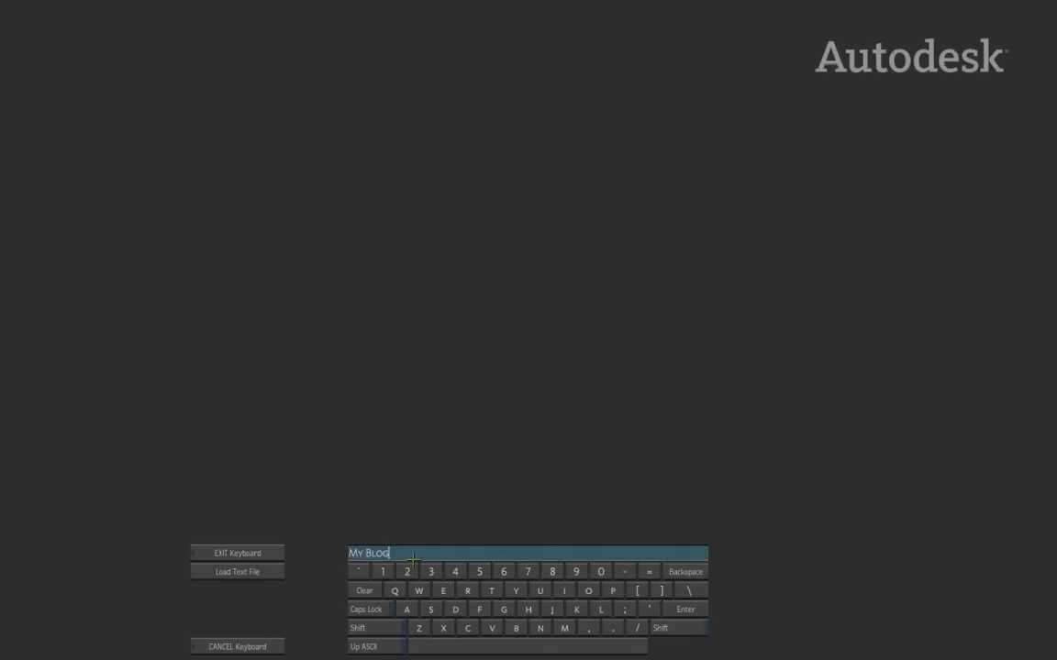
pyautogui.click(690, 609)
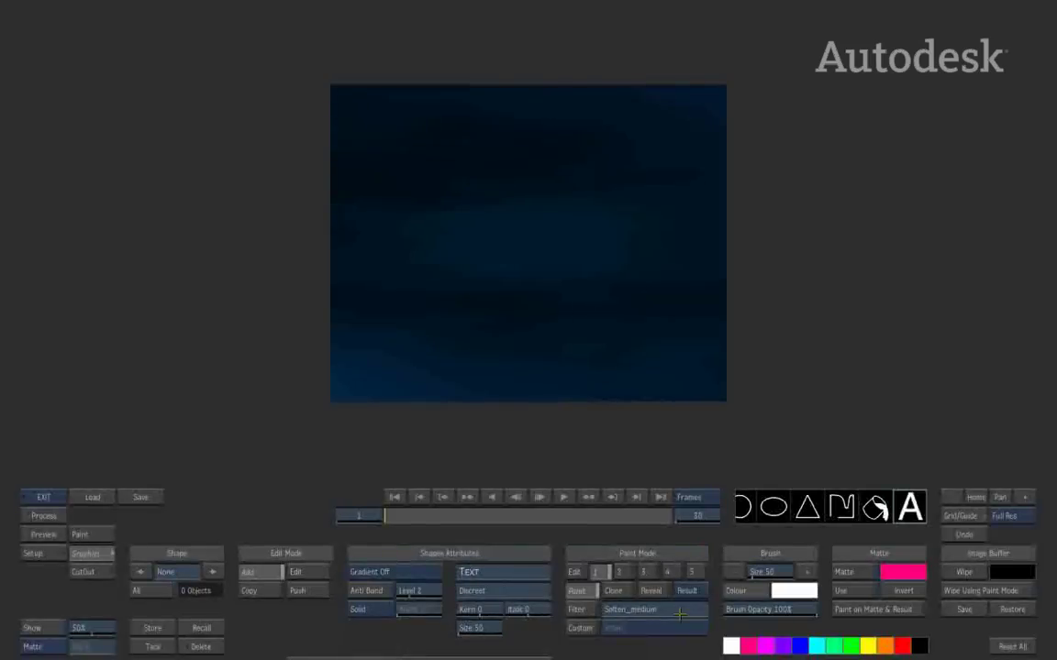
pyautogui.click(513, 232)
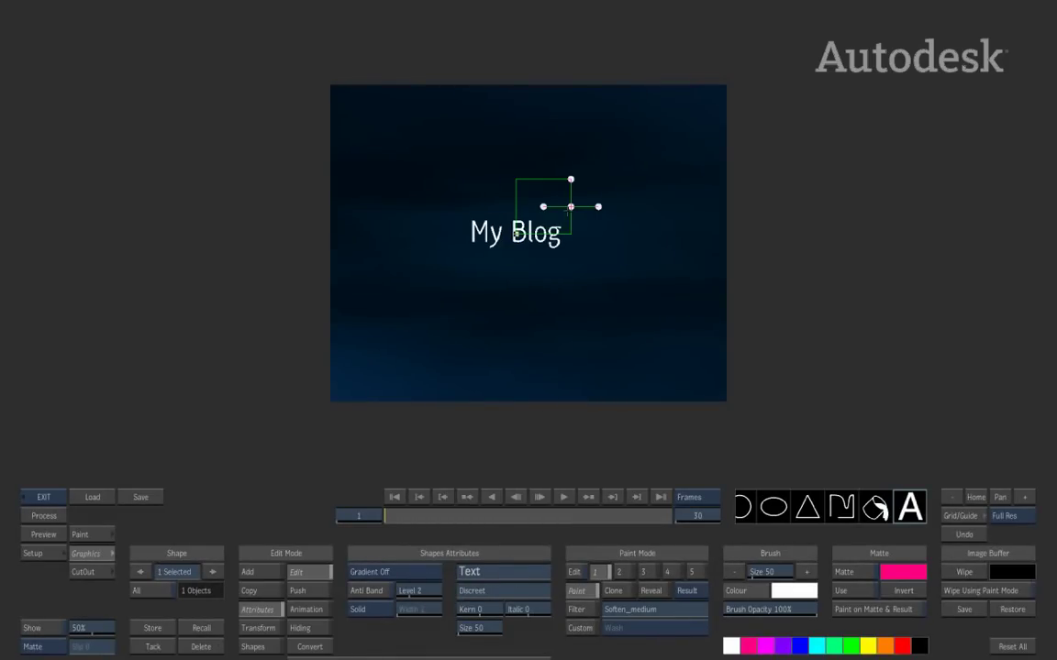
# - Set the text size to 132 and centre the text in the image
pyautogui.moveTo(515, 234)
pyautogui.mouseDown()
pyautogui.moveTo(504, 246)
pyautogui.moveTo(539, 239)
pyautogui.moveTo(522, 255)
pyautogui.moveTo(520, 244)
pyautogui.mouseUp()
pyautogui.moveTo(470, 627); pyautogui.dragTo(513, 625)
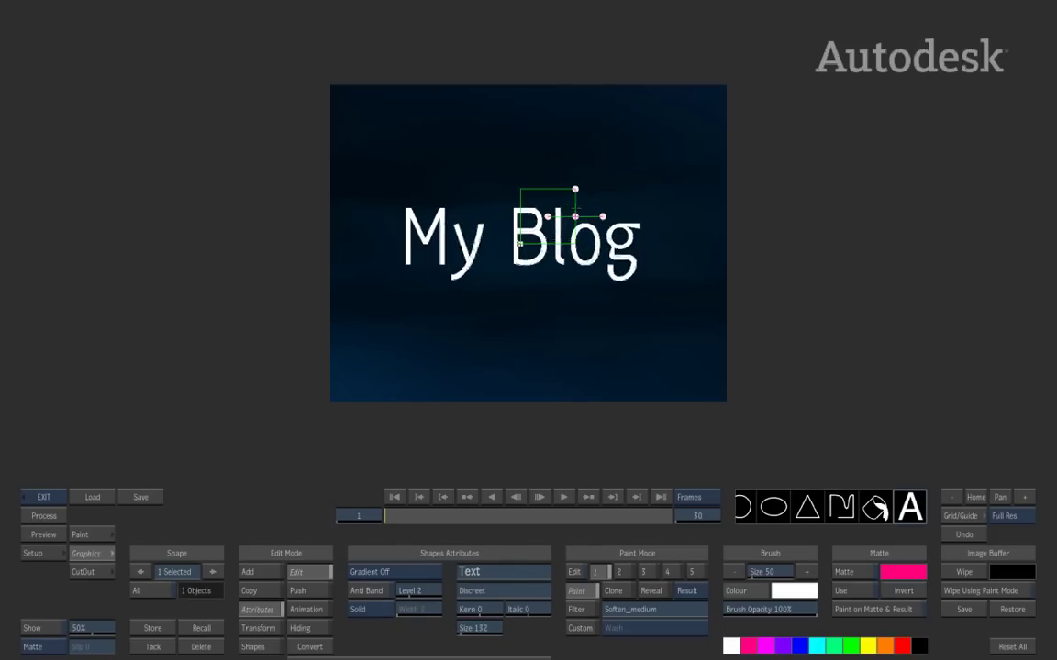
pyautogui.moveTo(575, 216); pyautogui.dragTo(581, 212)
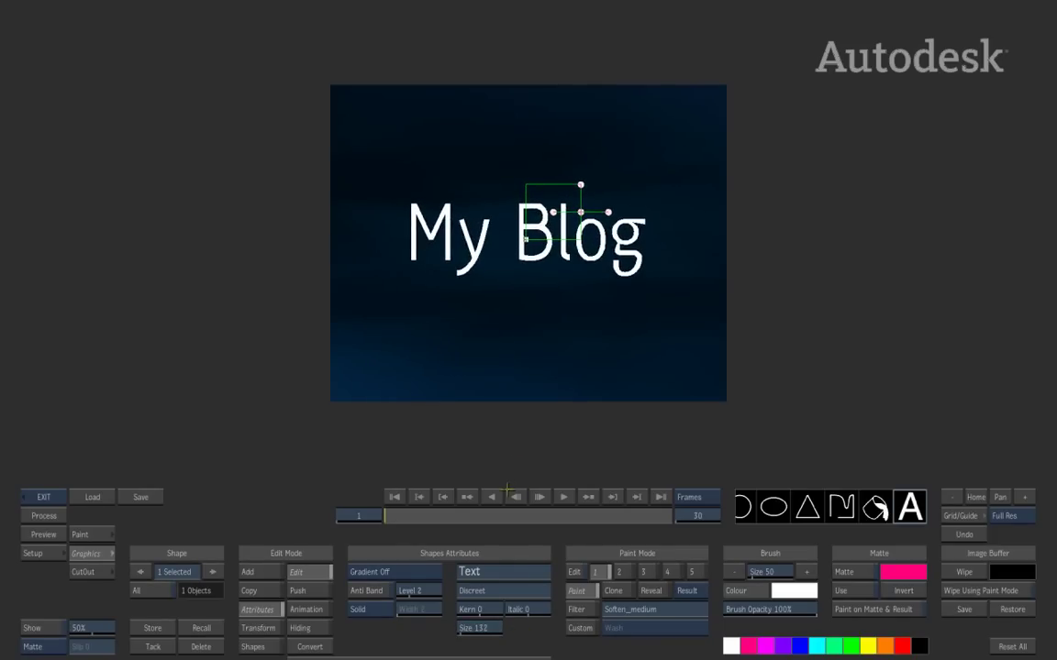
# - Filter the font browser to Type 1 fonts and load Utopia-Bold for the text
pyautogui.click(515, 592)
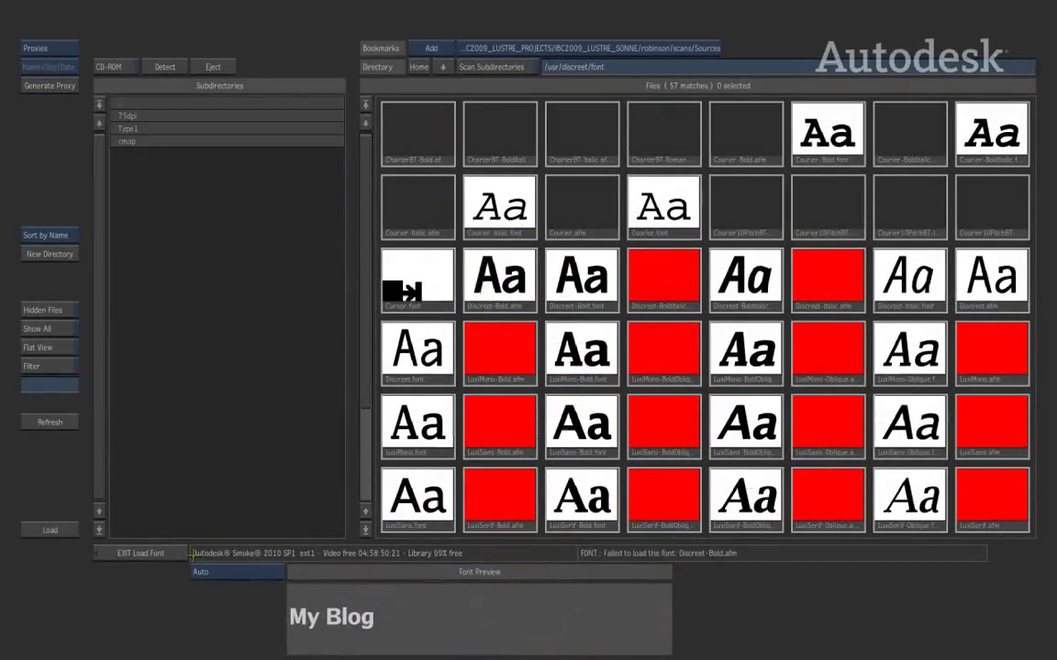
pyautogui.click(212, 572)
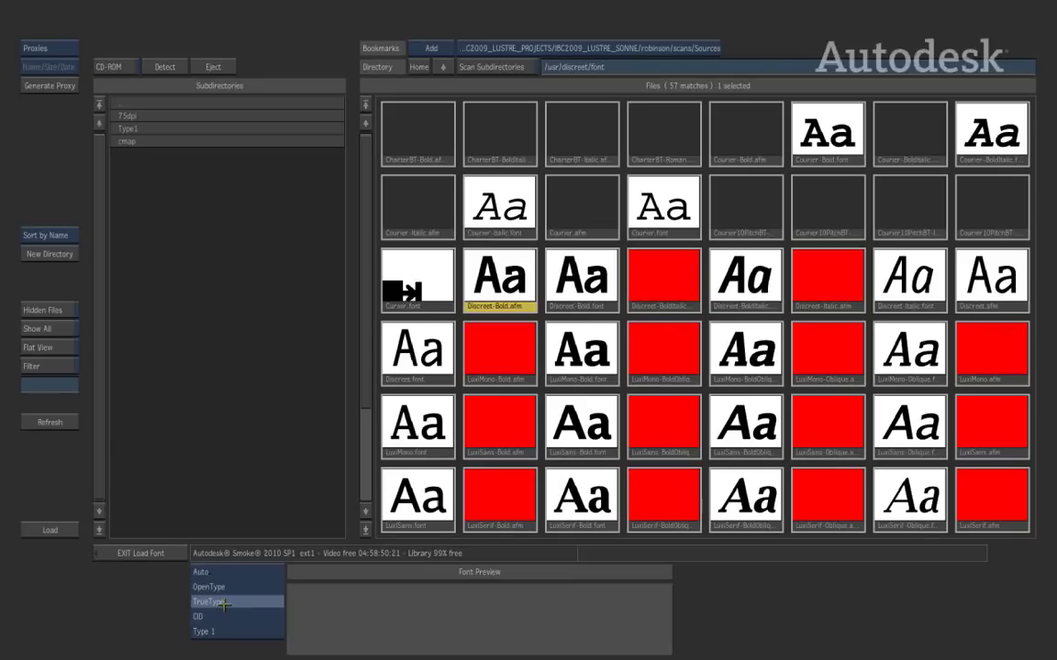
pyautogui.click(218, 631)
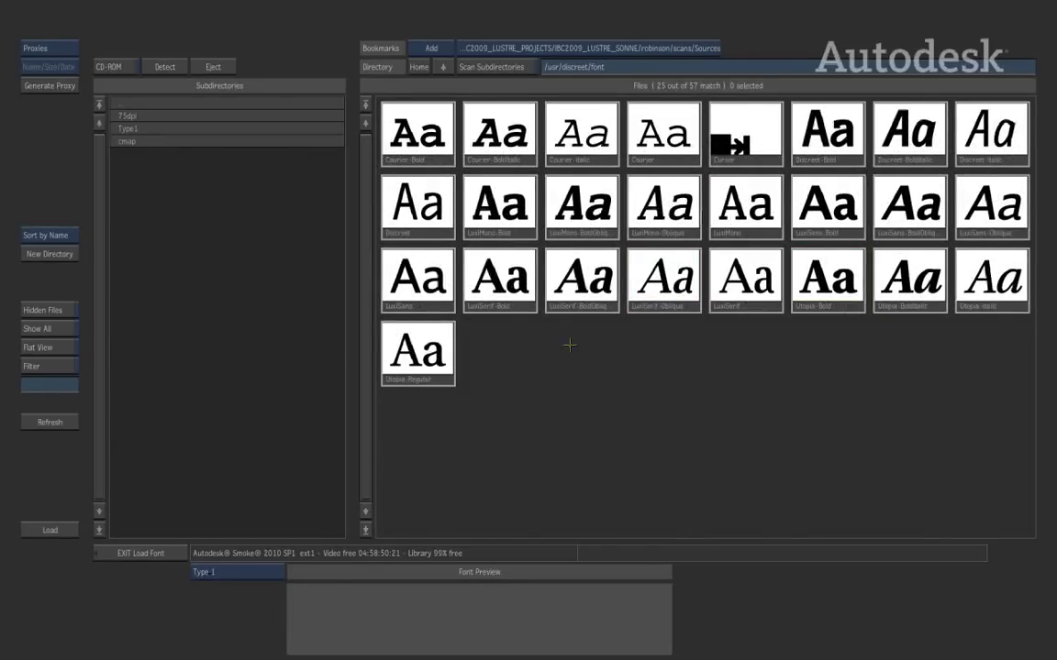
pyautogui.click(830, 126)
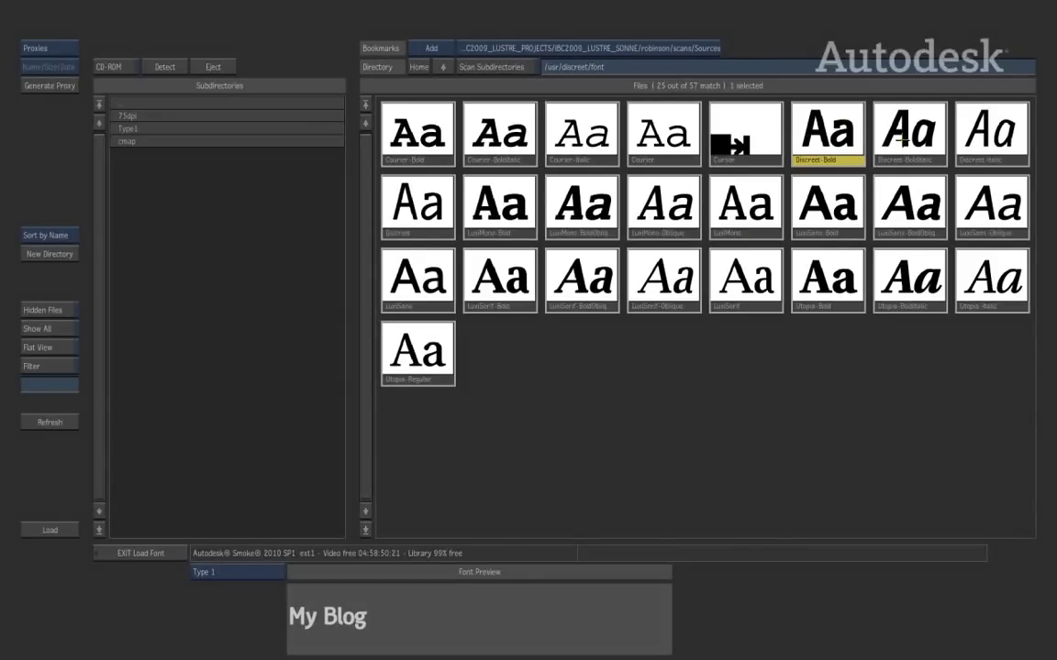
pyautogui.click(826, 286)
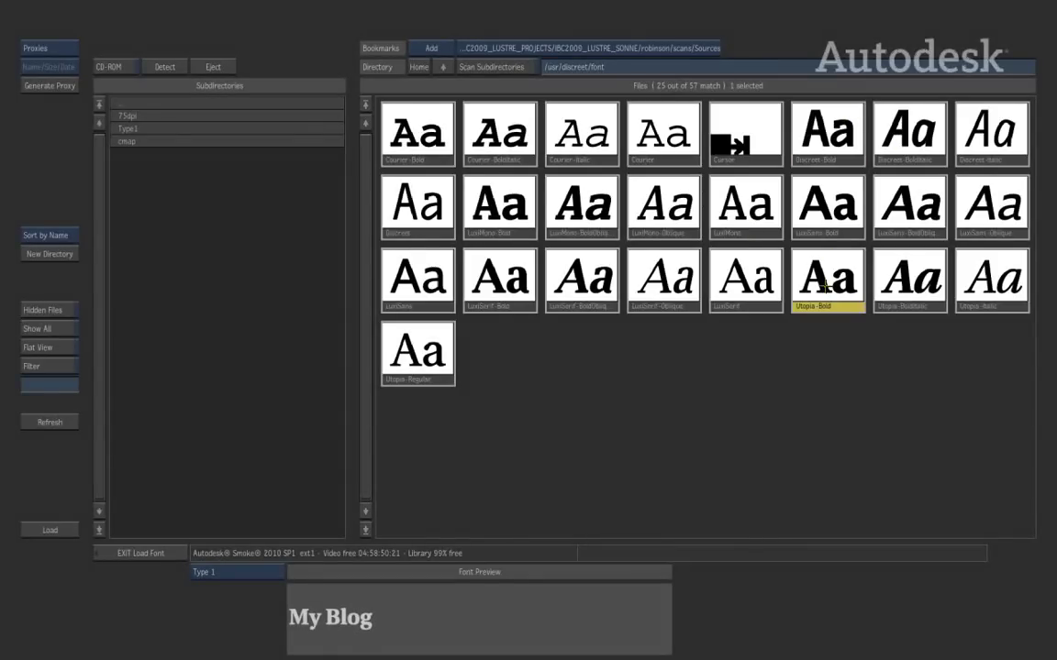
pyautogui.click(49, 530)
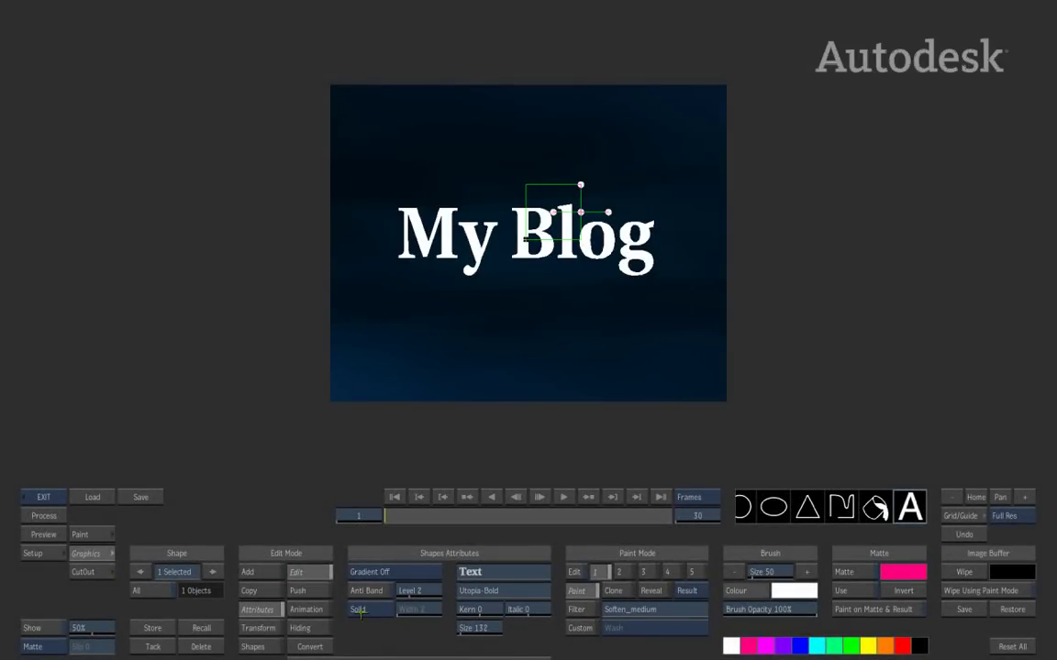
# - Try the Wire and Fuzzy drawing types on the text and set it to Outline
pyautogui.click(373, 610)
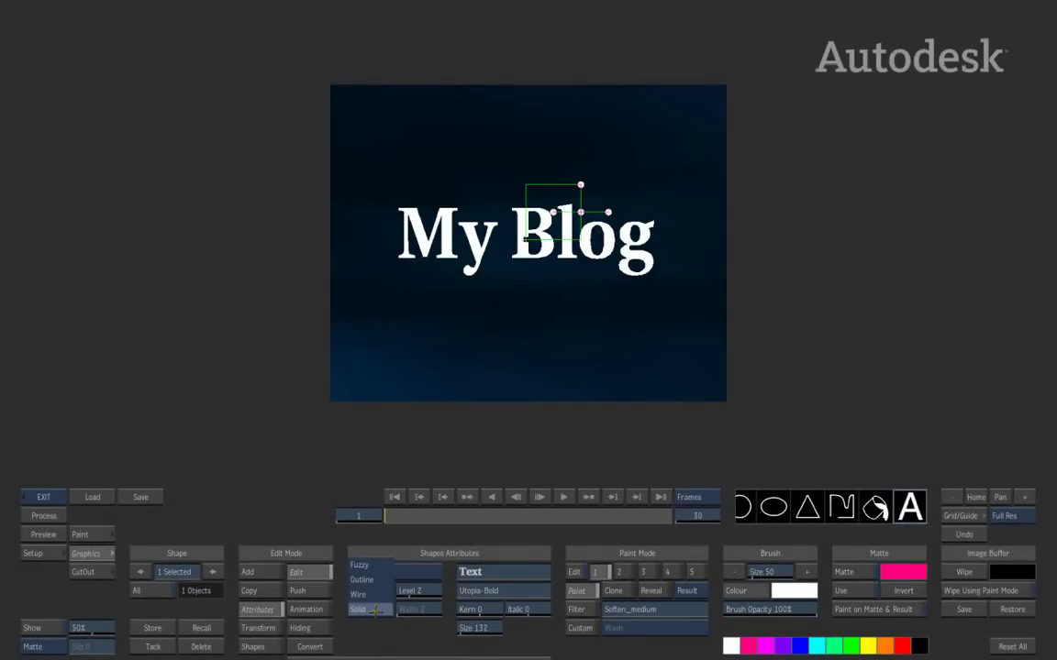
pyautogui.click(358, 594)
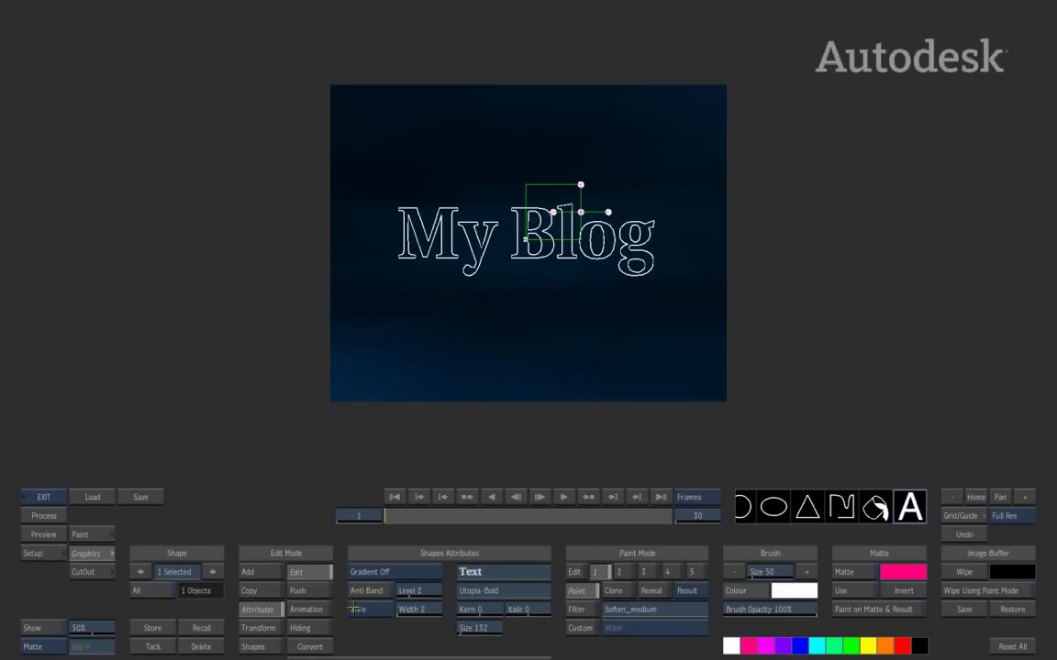
pyautogui.click(370, 610)
pyautogui.click(359, 580)
pyautogui.click(364, 595)
pyautogui.click(368, 597)
pyautogui.click(369, 609)
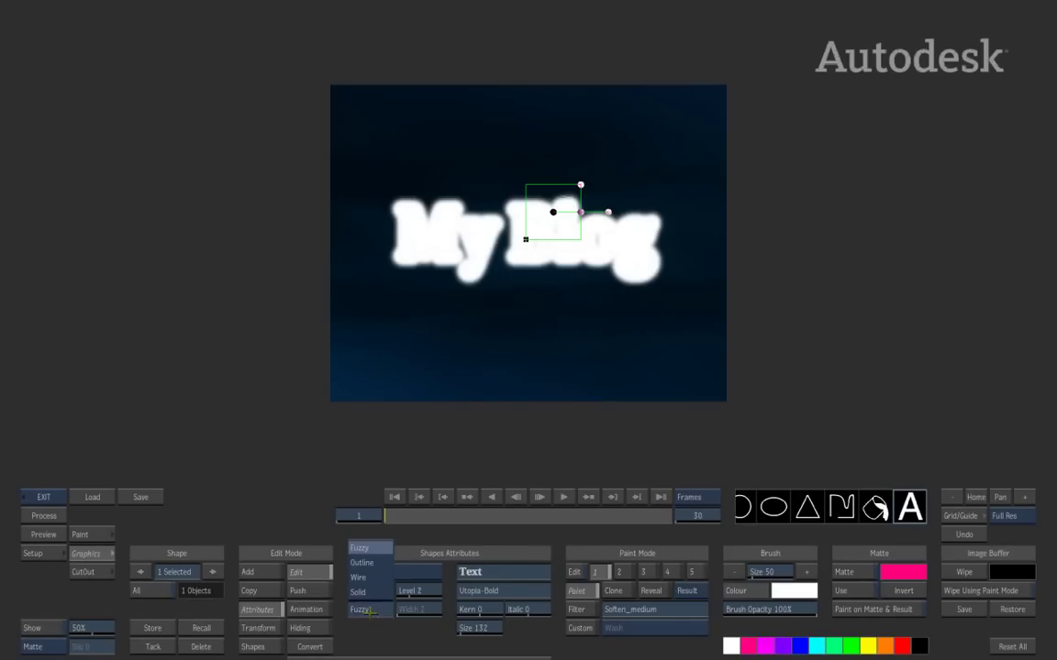
pyautogui.click(363, 562)
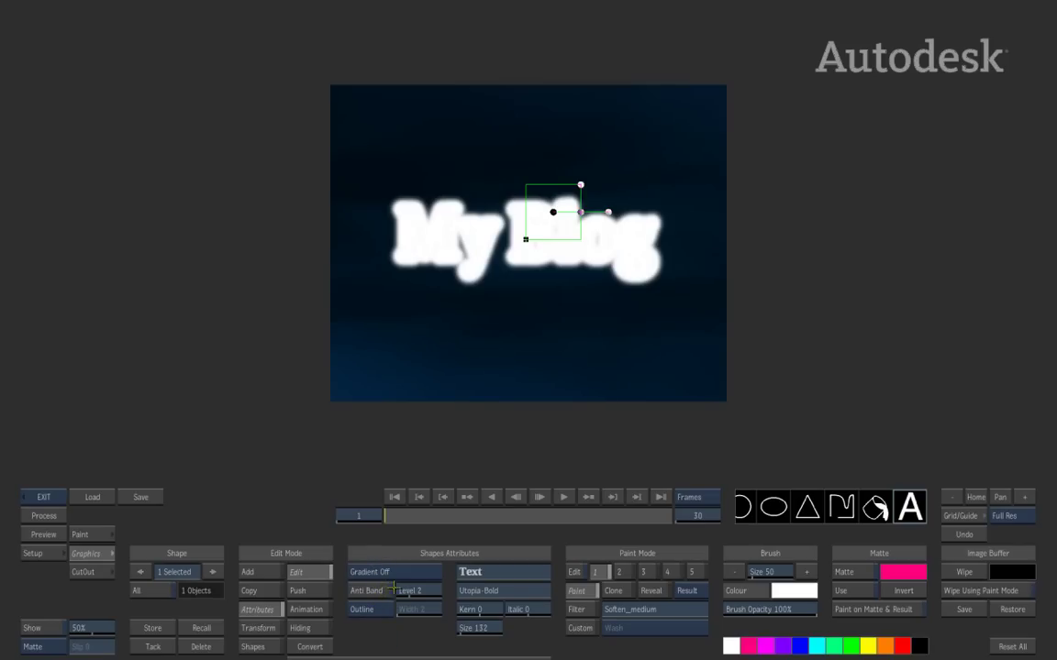
# - Try several brushes on the text outline, choosing the cross-shaped brush with size 18
pyautogui.moveTo(451, 658)
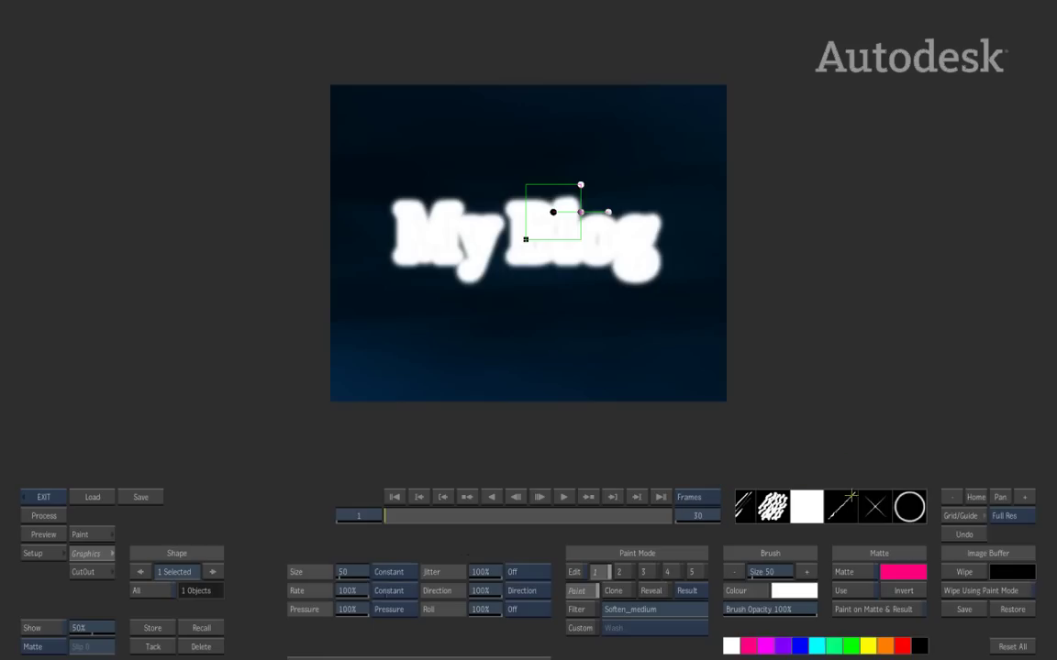
pyautogui.moveTo(813, 503)
pyautogui.mouseDown()
pyautogui.moveTo(896, 520)
pyautogui.moveTo(984, 517)
pyautogui.mouseUp()
pyautogui.click(753, 506)
pyautogui.click(823, 517)
pyautogui.click(858, 514)
pyautogui.moveTo(892, 514); pyautogui.dragTo(827, 524)
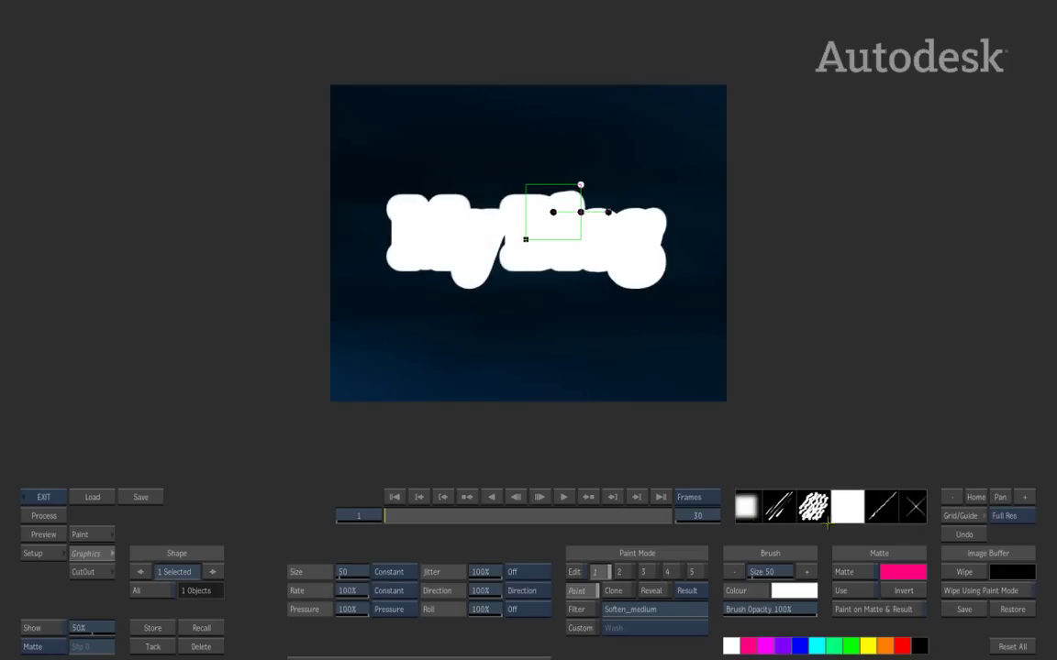
pyautogui.click(913, 508)
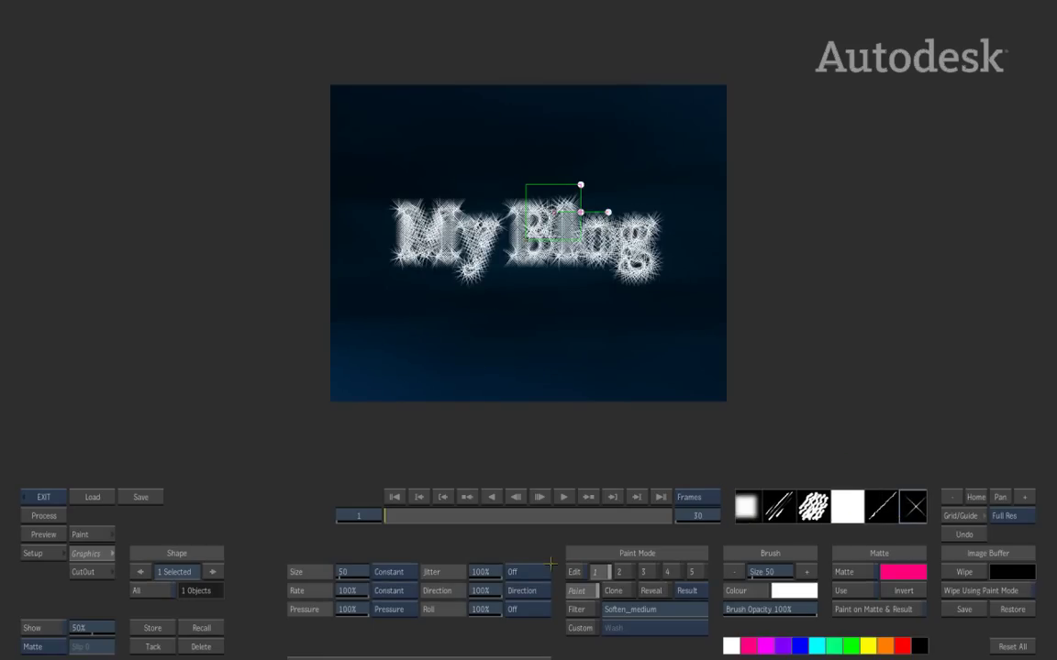
pyautogui.moveTo(348, 569); pyautogui.dragTo(336, 559)
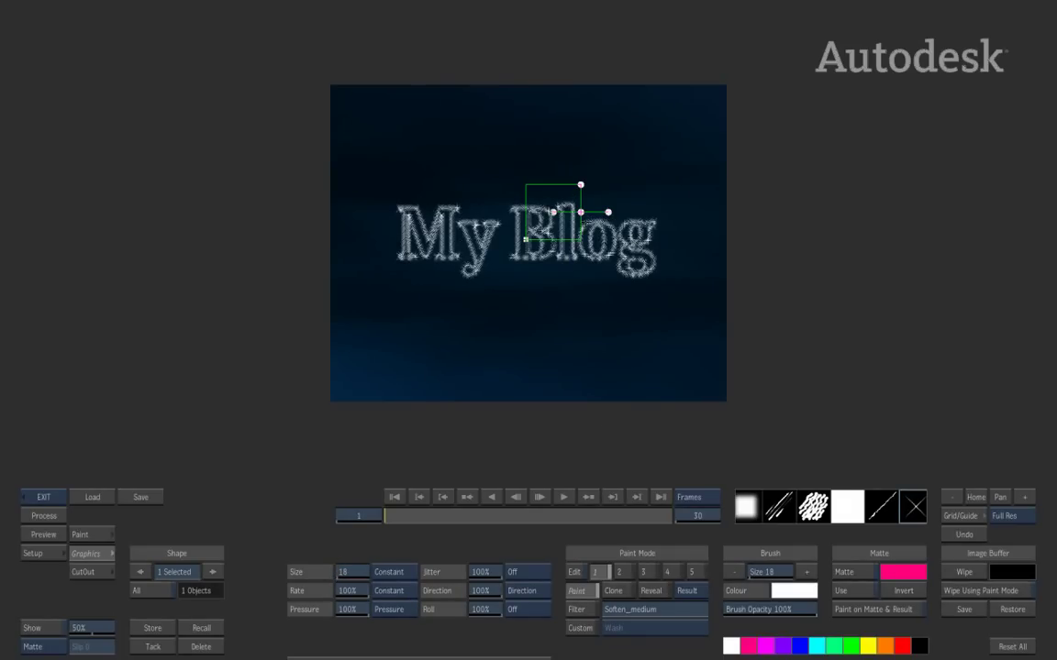
# - Choose the thin ring brush for the text outline, with size 5 and jitter set to Constant at 0%
pyautogui.click(842, 513)
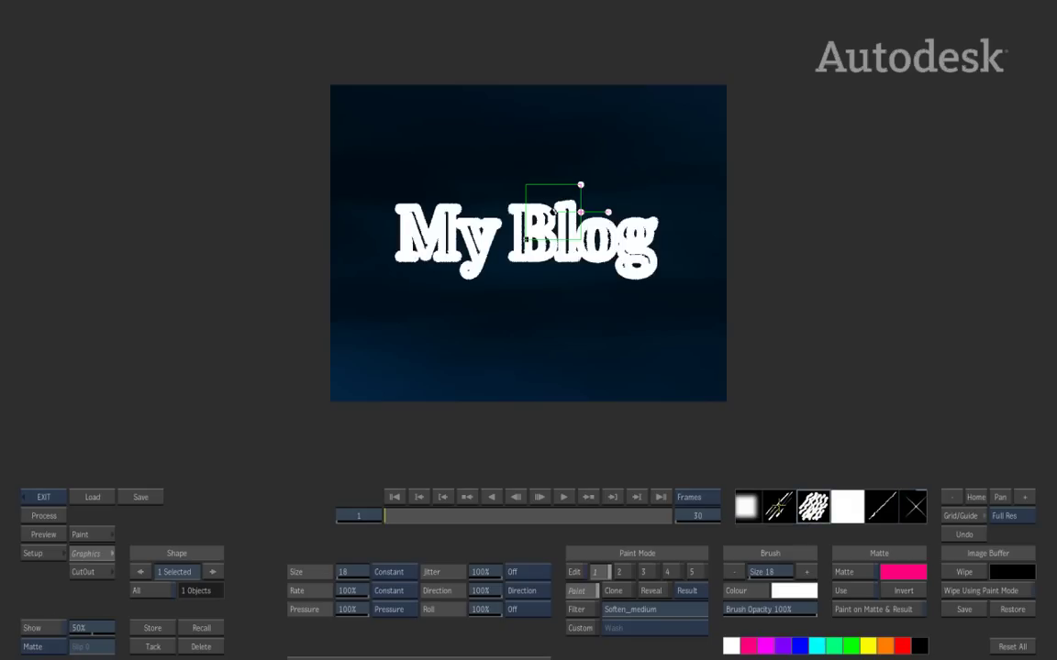
pyautogui.moveTo(868, 503); pyautogui.dragTo(678, 506)
pyautogui.click(902, 507)
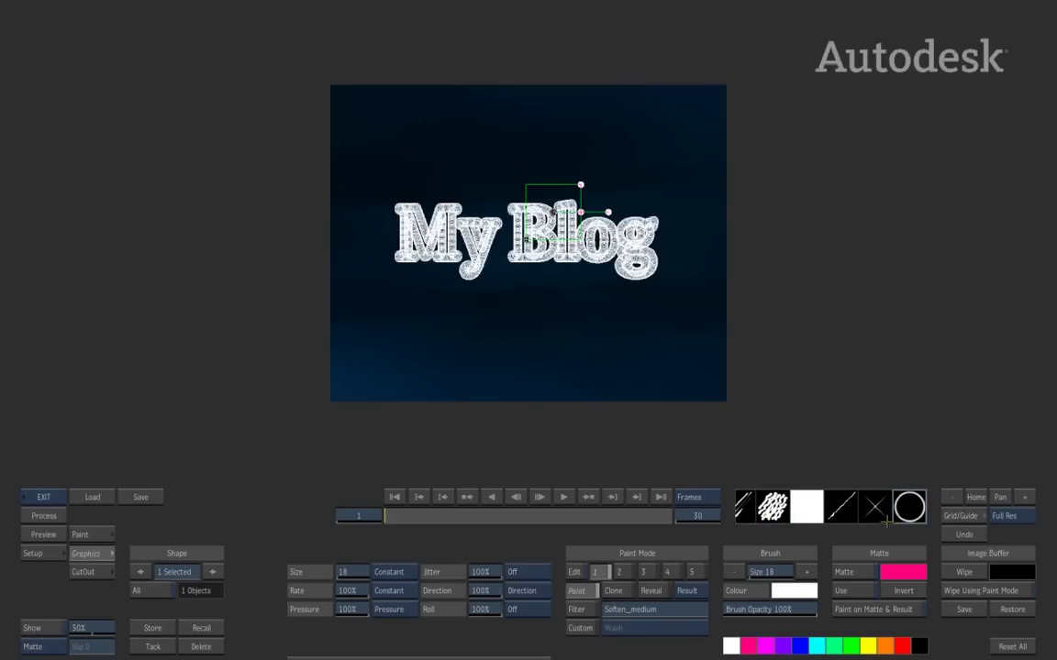
pyautogui.moveTo(361, 573); pyautogui.dragTo(349, 570)
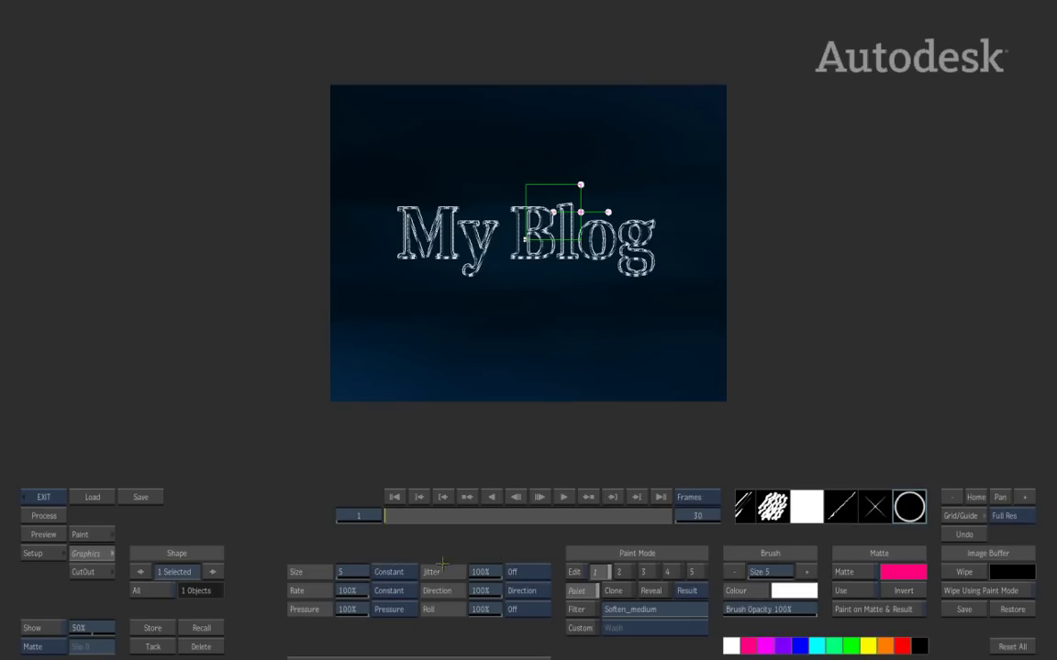
pyautogui.click(523, 571)
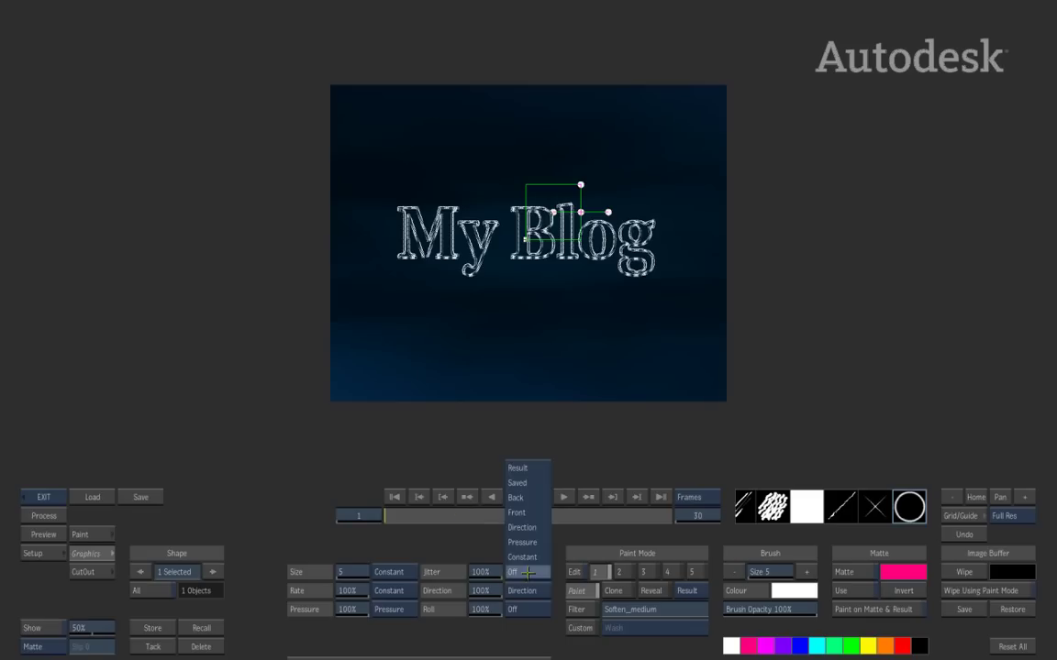
pyautogui.click(524, 557)
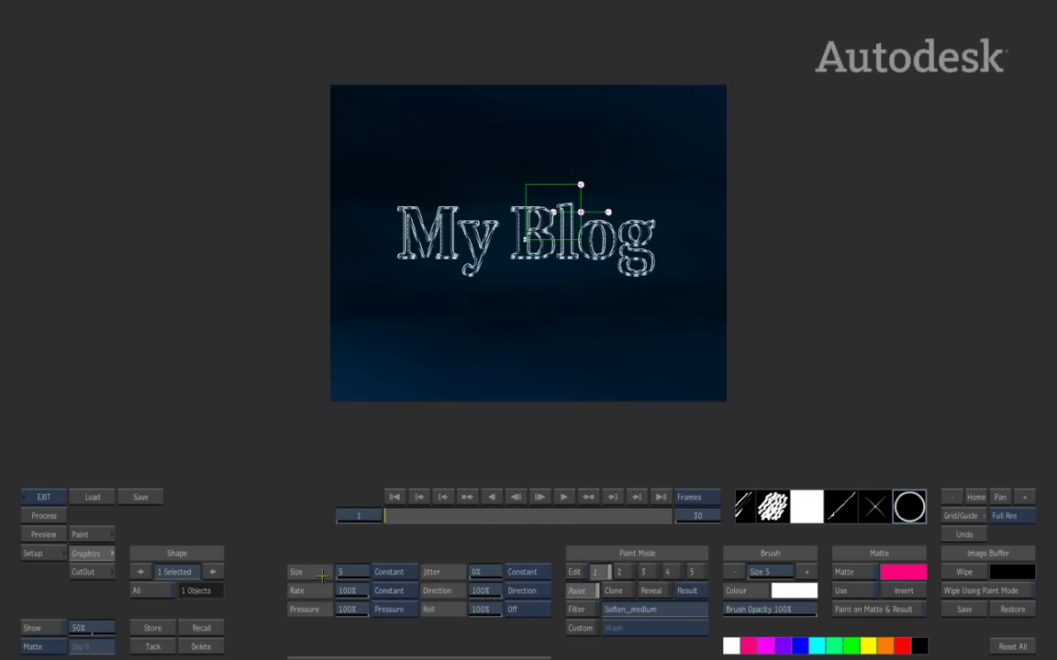
# - At frame 30, set the outline brush size to 50 and jitter to 100%, and scale the text up
pyautogui.moveTo(405, 516)
pyautogui.mouseDown()
pyautogui.moveTo(744, 506)
pyautogui.moveTo(760, 496)
pyautogui.mouseUp()
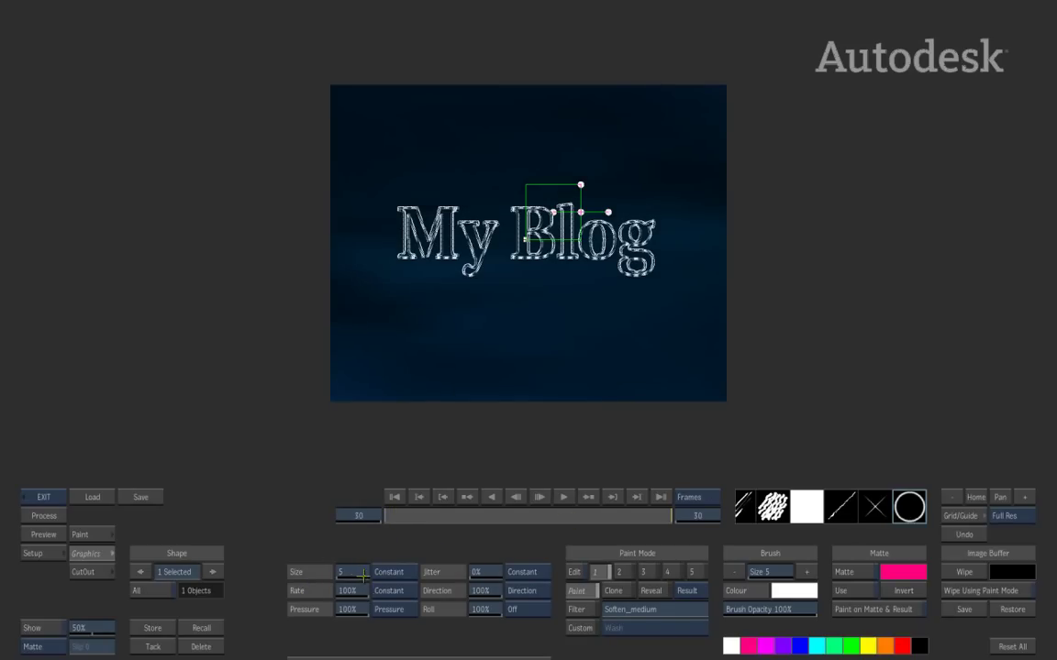
pyautogui.moveTo(357, 576); pyautogui.dragTo(363, 574)
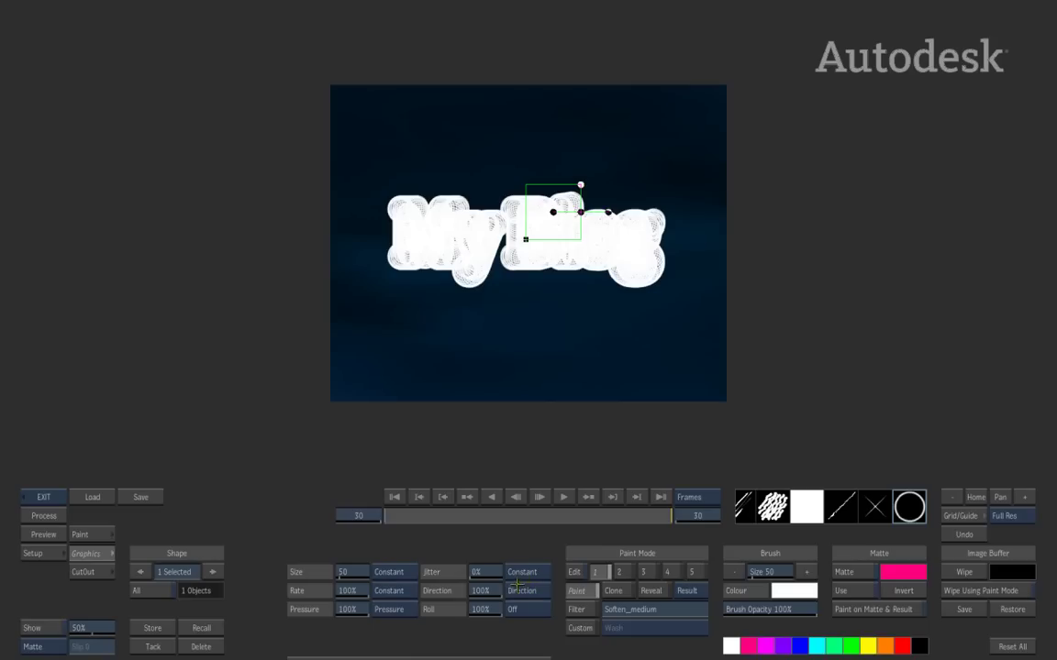
pyautogui.moveTo(489, 573); pyautogui.dragTo(438, 510)
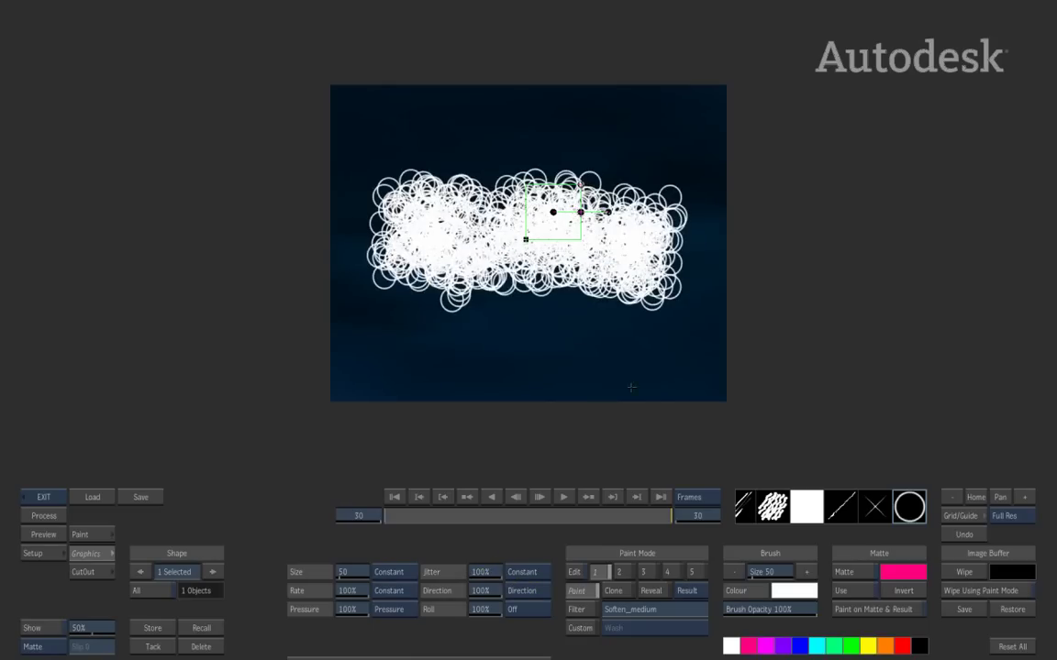
pyautogui.moveTo(581, 186); pyautogui.dragTo(668, 104)
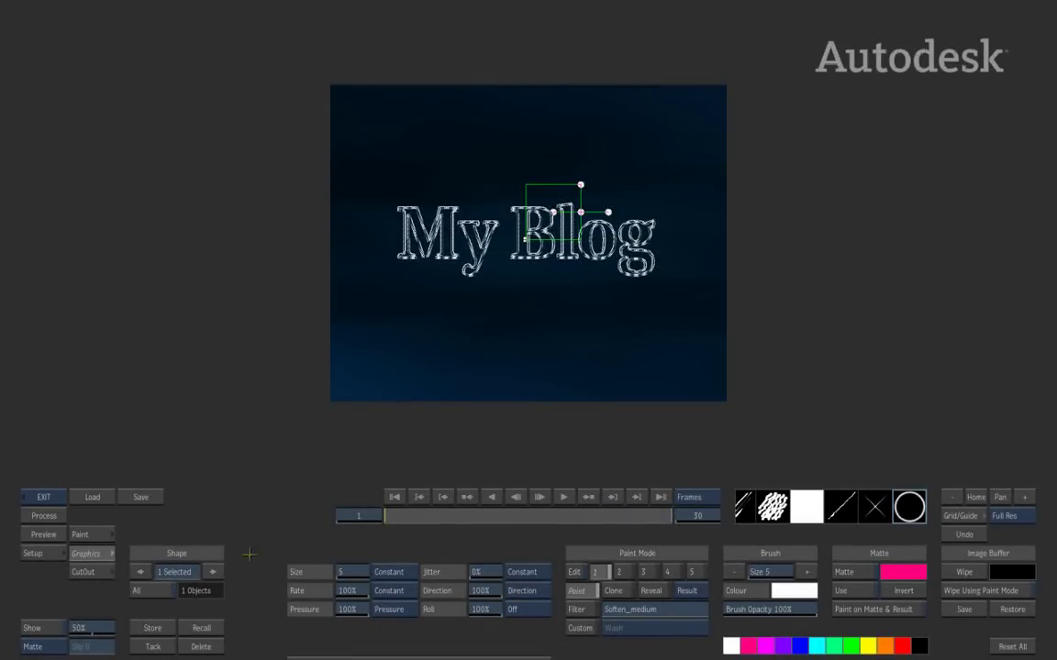
# - Process the 30-frame text animation and return to frame 1
pyautogui.click(42, 515)
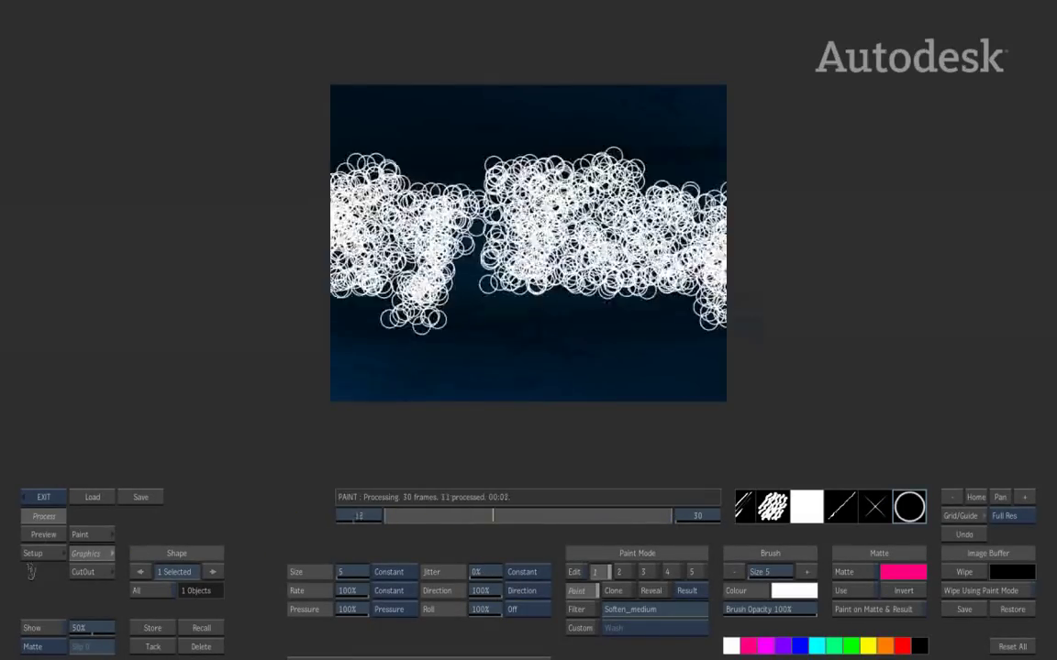
pyautogui.moveTo(662, 512); pyautogui.dragTo(124, 512)
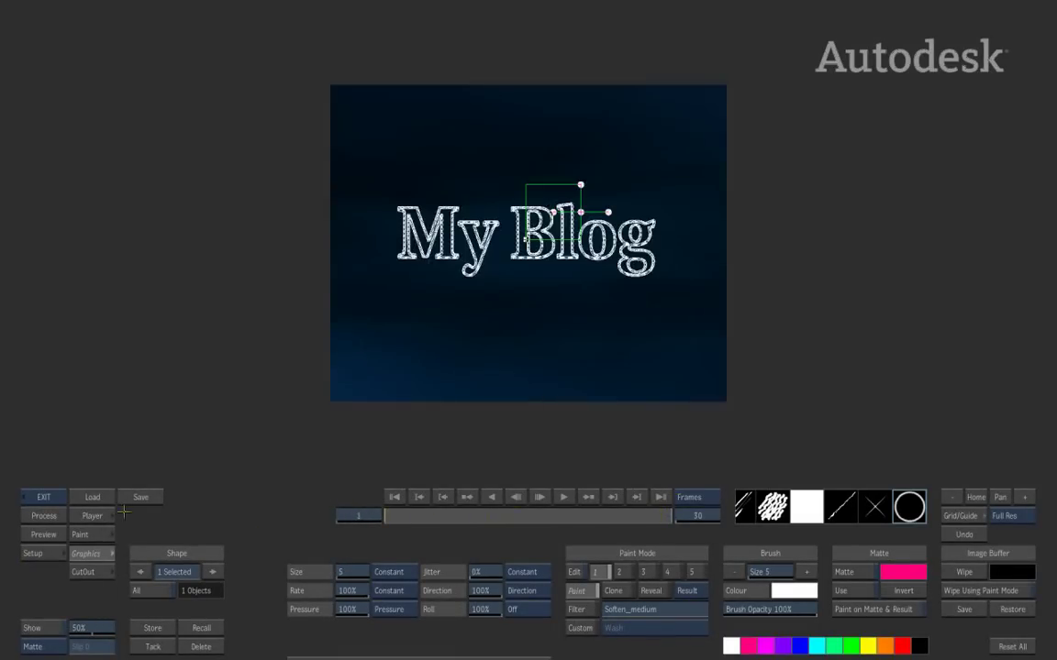
# - Exit to the desktop, place the My Blog clip beside the bg source, and reopen bg in Paint's Graphics mode with everything reset
pyautogui.click(41, 496)
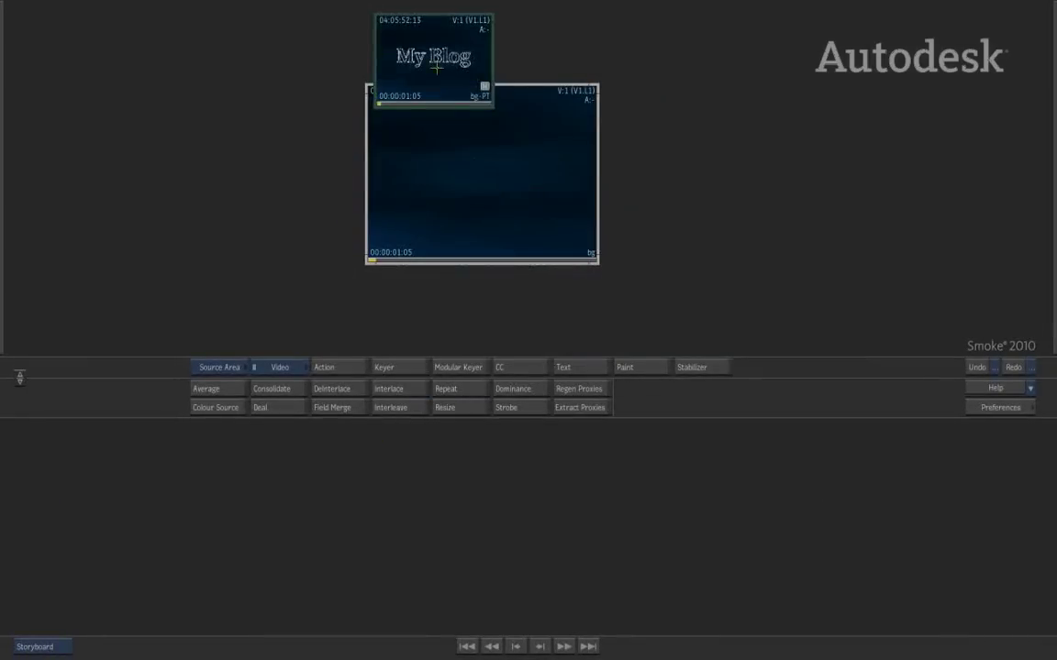
pyautogui.click(727, 185)
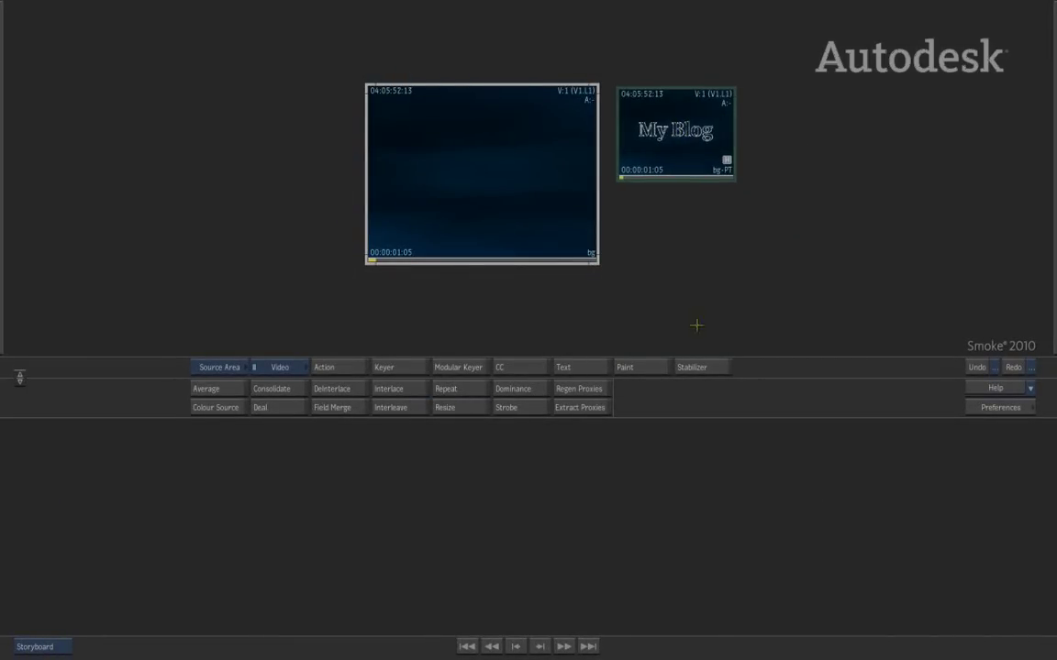
pyautogui.click(625, 367)
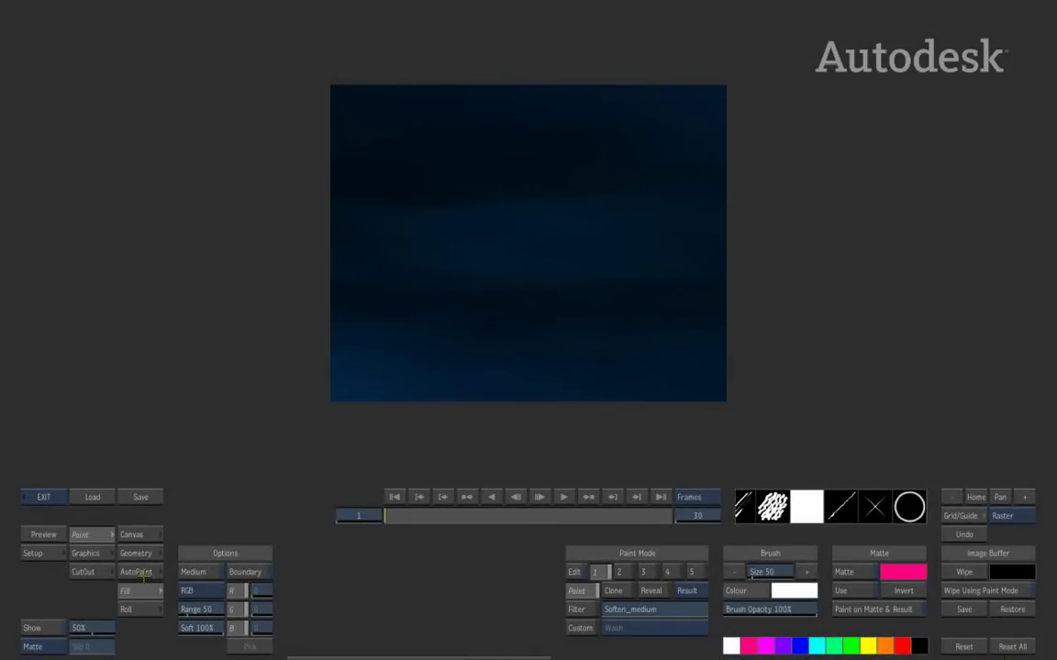
pyautogui.click(85, 553)
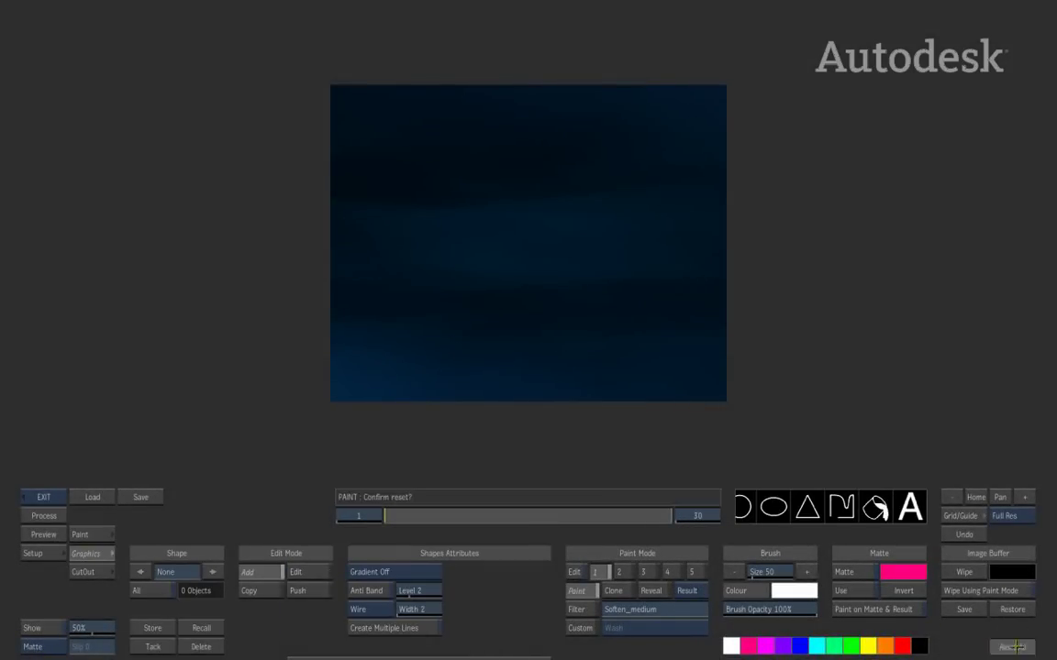
# - Draw a solid white freehand shape with five vertices in a zigzag across the middle of the image
pyautogui.click(841, 508)
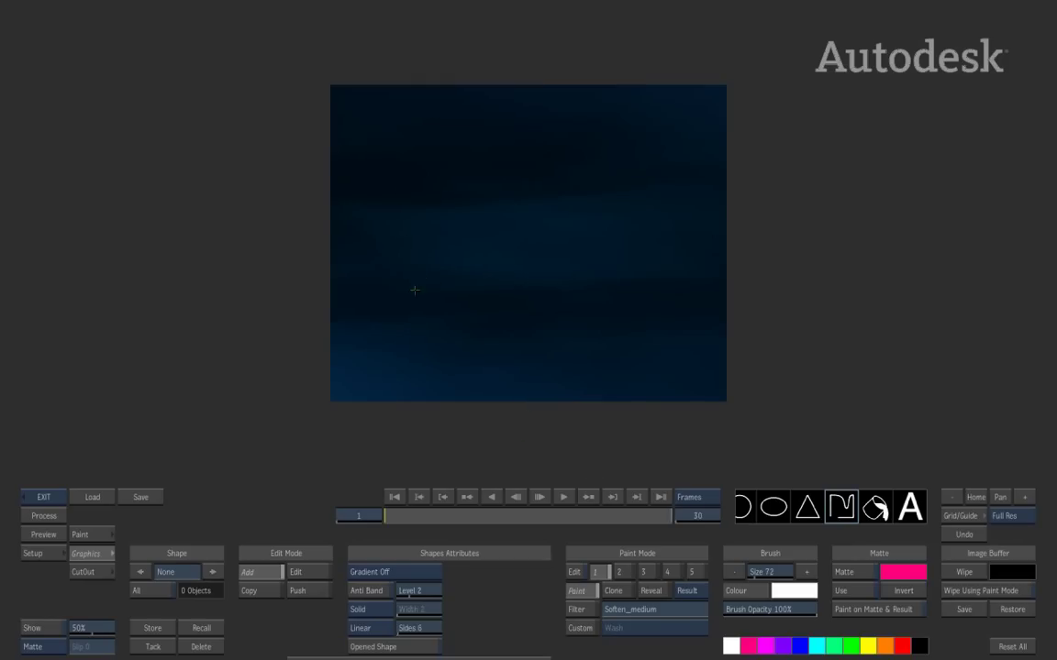
pyautogui.click(376, 231)
pyautogui.click(472, 178)
pyautogui.click(558, 238)
pyautogui.click(611, 166)
pyautogui.click(682, 253)
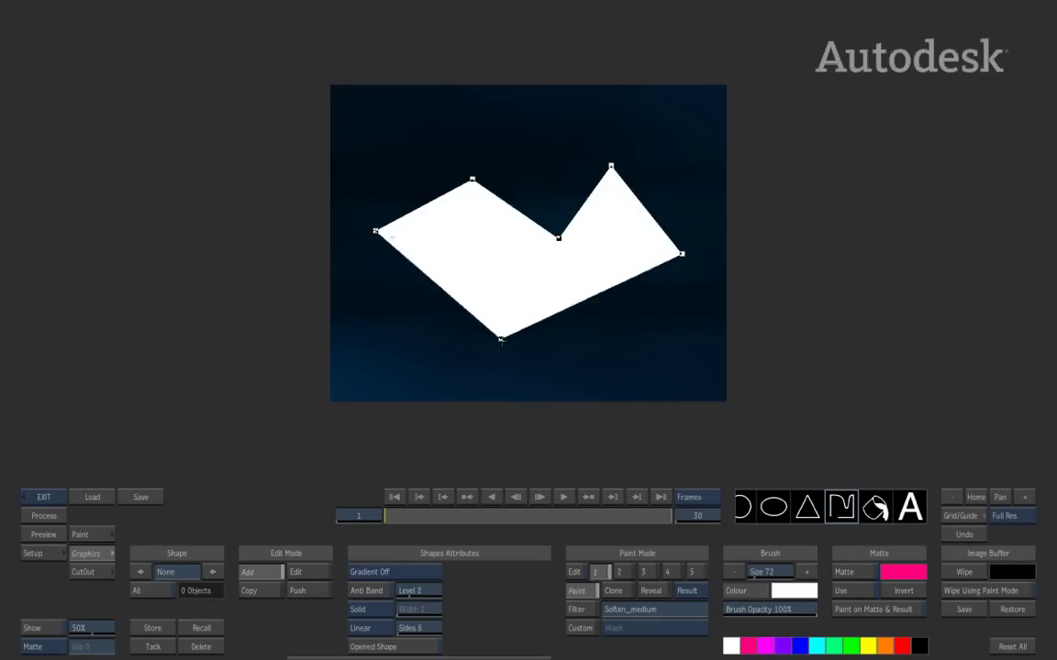
pyautogui.click(542, 481)
# - Change the freehand shape to a BSpline with Outline rendering, move its second vertex up and outward, and lower the whole shape
pyautogui.click(359, 627)
pyautogui.click(367, 599)
pyautogui.moveTo(473, 178); pyautogui.dragTo(424, 140)
pyautogui.click(375, 609)
pyautogui.click(335, 522)
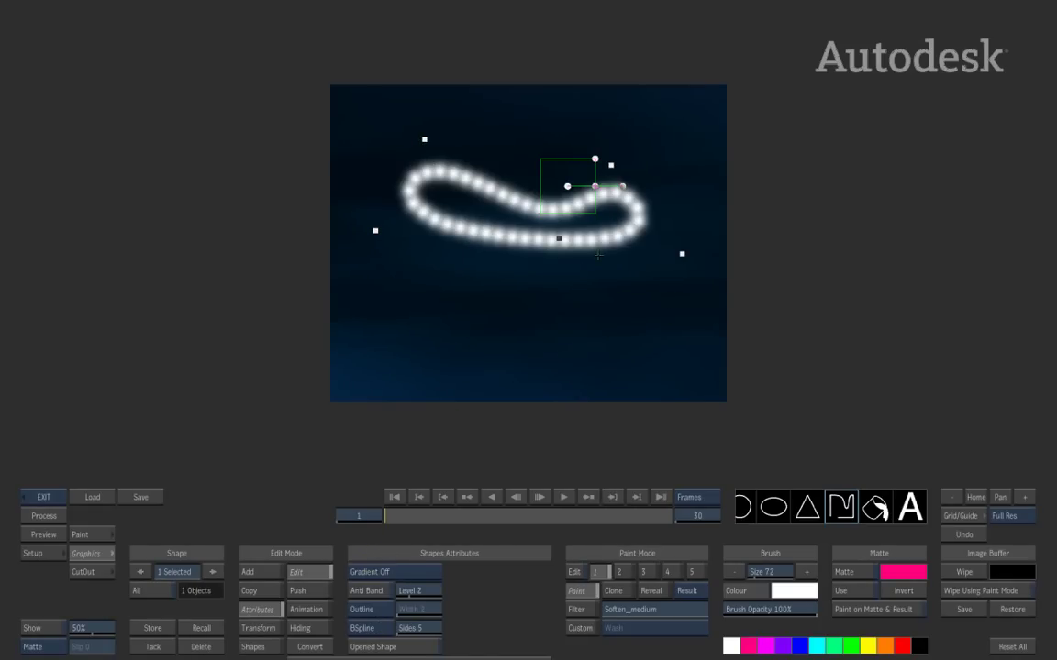
pyautogui.moveTo(338, 208); pyautogui.dragTo(339, 244)
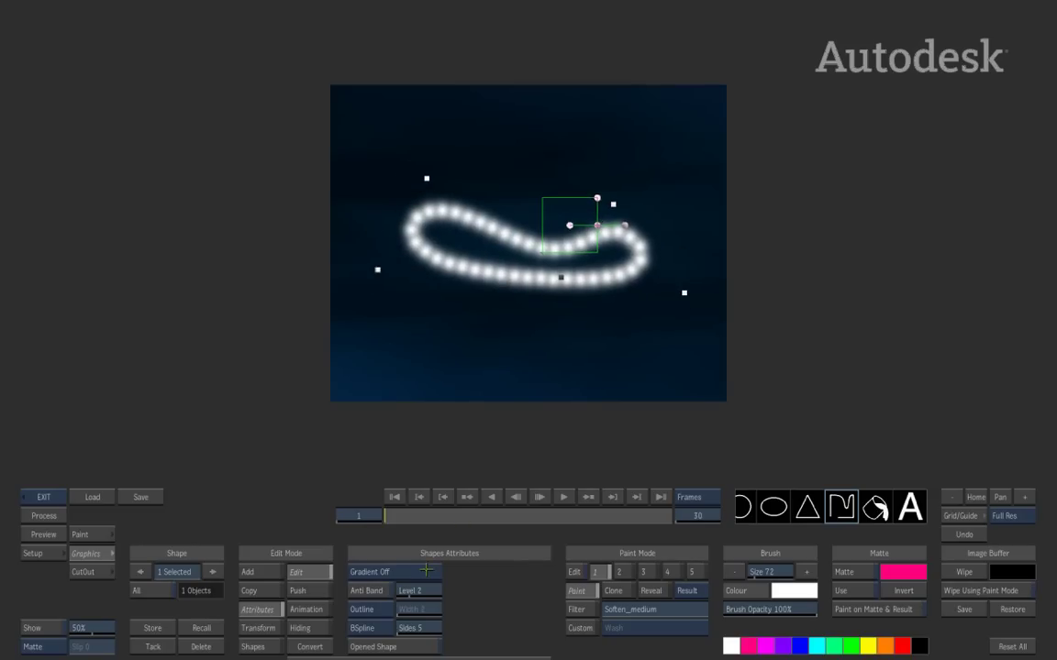
# - Make the freehand shape an opened shape and pull both end vertices outward towards the image's side edges
pyautogui.click(403, 646)
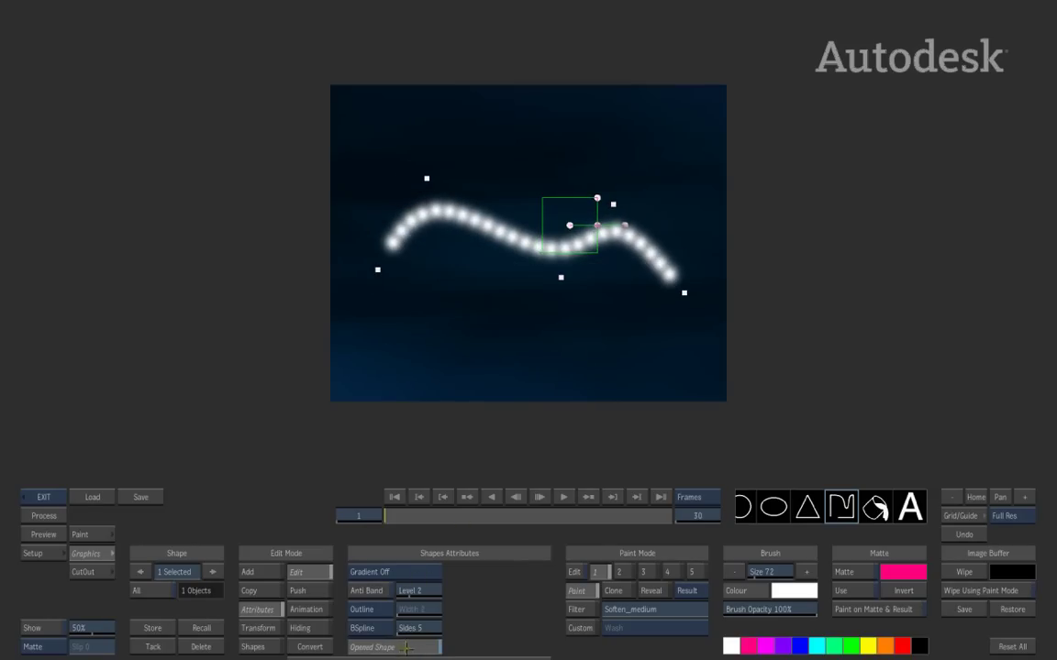
pyautogui.moveTo(683, 292); pyautogui.dragTo(715, 291)
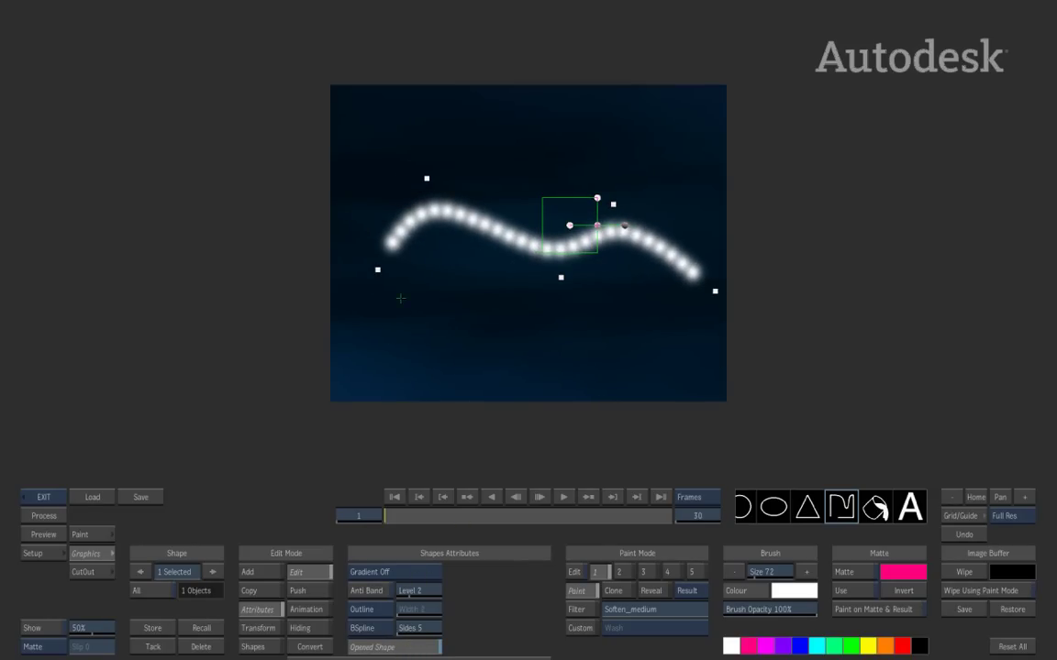
pyautogui.moveTo(377, 270); pyautogui.dragTo(341, 283)
# - Render the open curve as Wire and move it slightly upward
pyautogui.click(361, 609)
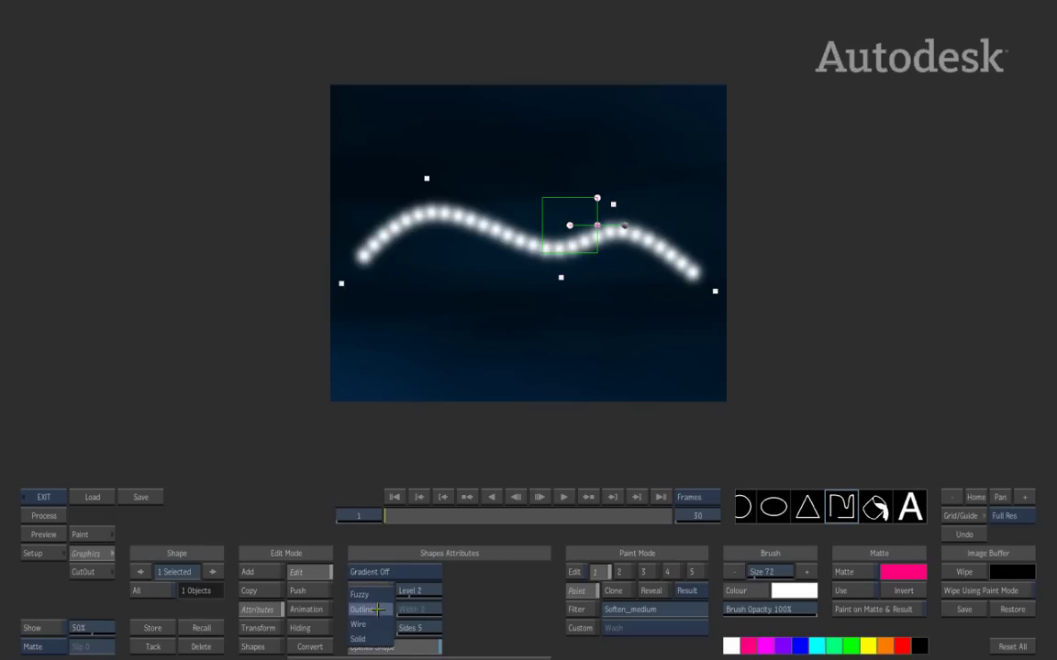
pyautogui.click(372, 625)
pyautogui.moveTo(598, 225)
pyautogui.mouseDown()
pyautogui.moveTo(604, 204)
pyautogui.moveTo(607, 228)
pyautogui.moveTo(596, 210)
pyautogui.mouseUp()
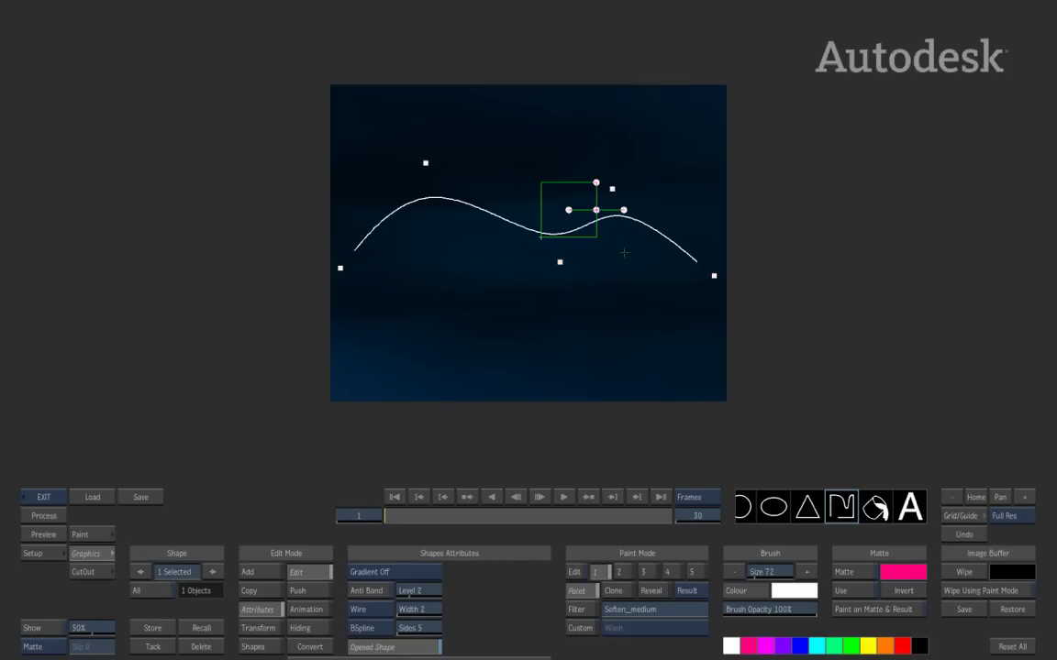
# - Convert the open curve to user AutoPaint strokes and set AutoPaint to User strokes in Play mode
pyautogui.click(310, 647)
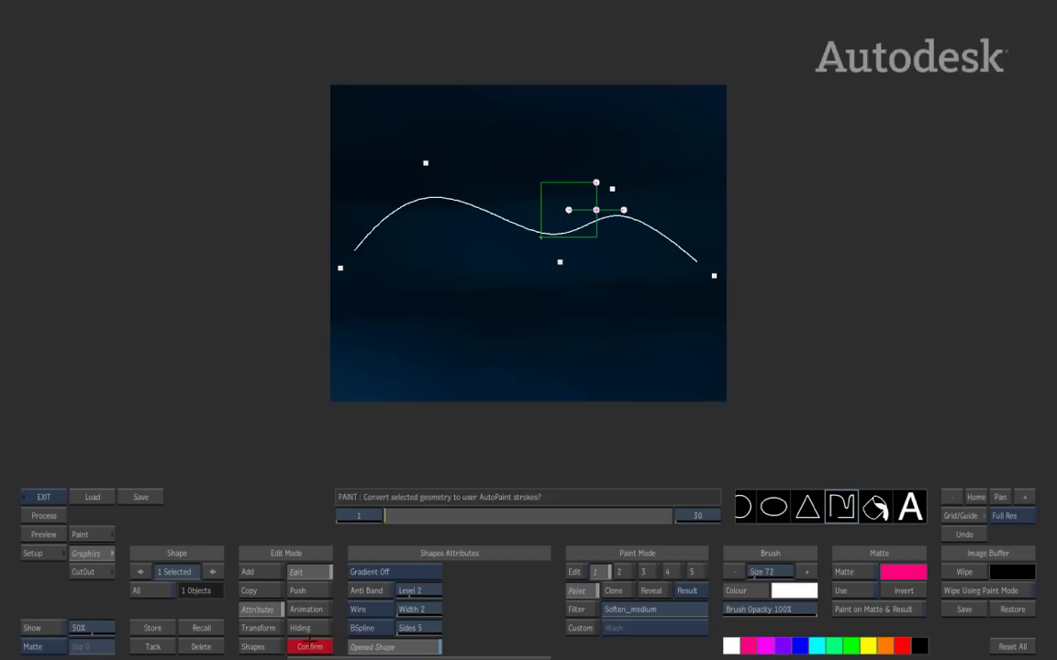
pyautogui.click(312, 647)
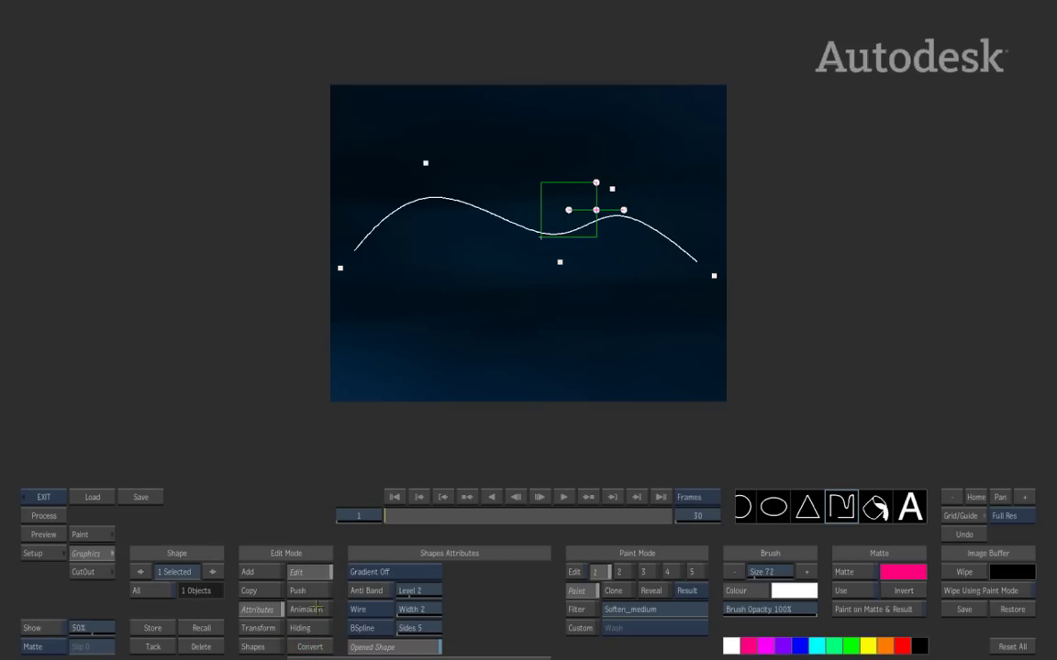
pyautogui.click(84, 536)
pyautogui.click(135, 572)
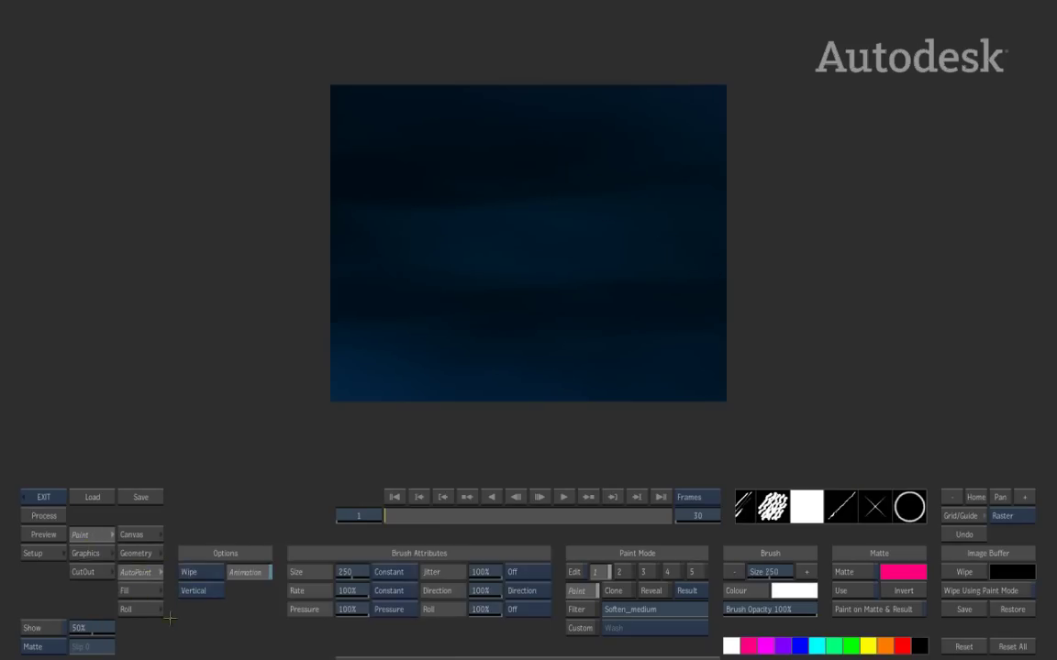
pyautogui.click(189, 602)
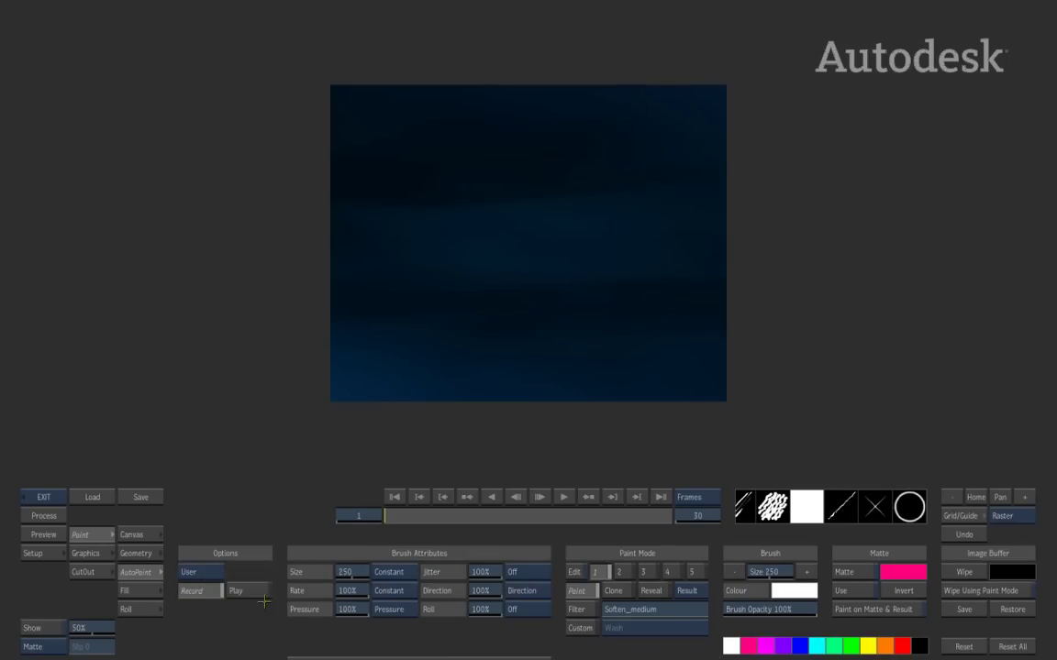
pyautogui.click(238, 592)
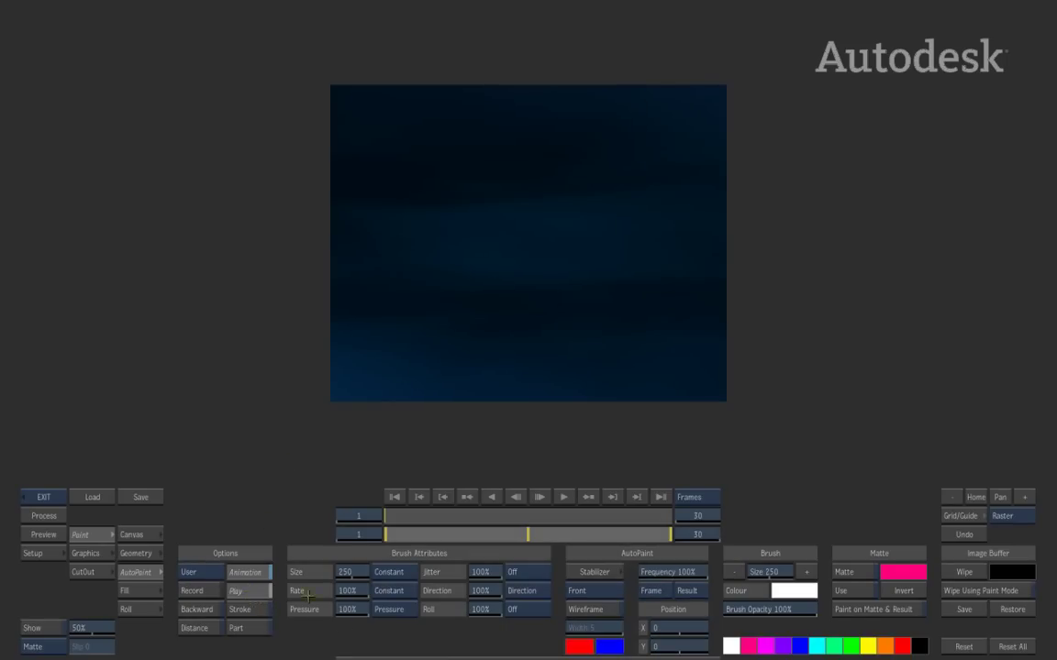
# - Check the AutoPaint stroke's wireframe across the frames, process the stroke animation, and return to Graphics mode
pyautogui.click(588, 612)
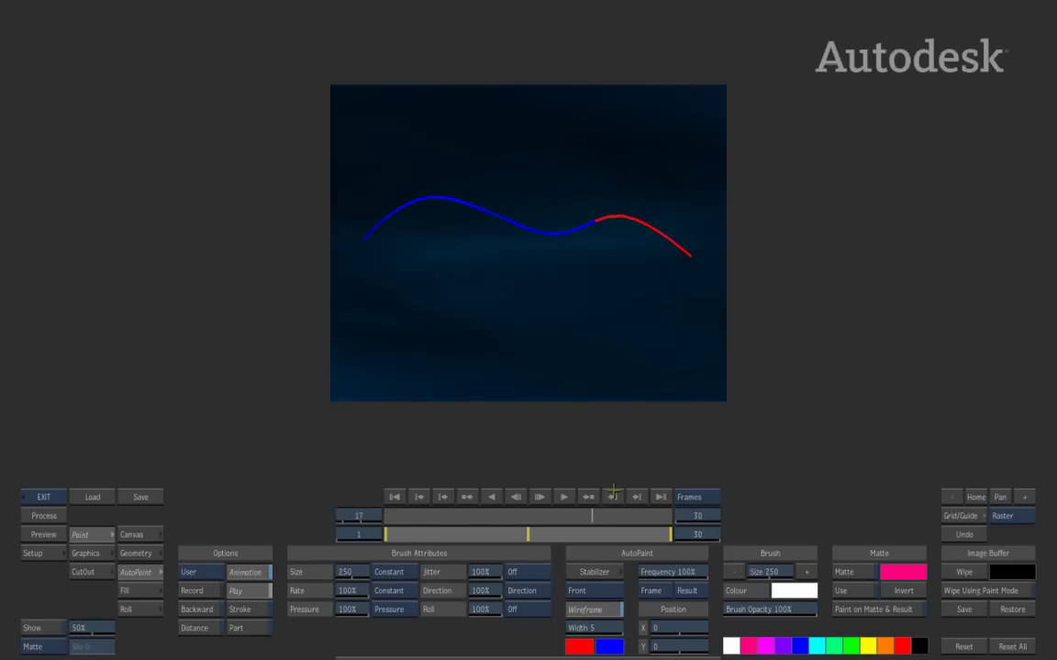
pyautogui.click(583, 497)
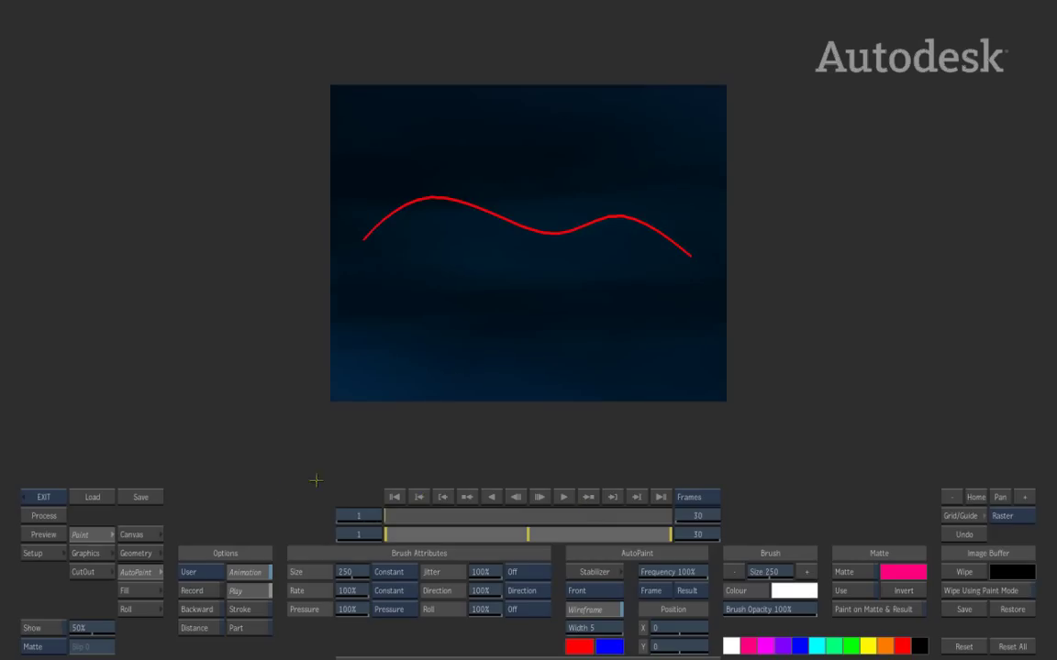
pyautogui.click(57, 517)
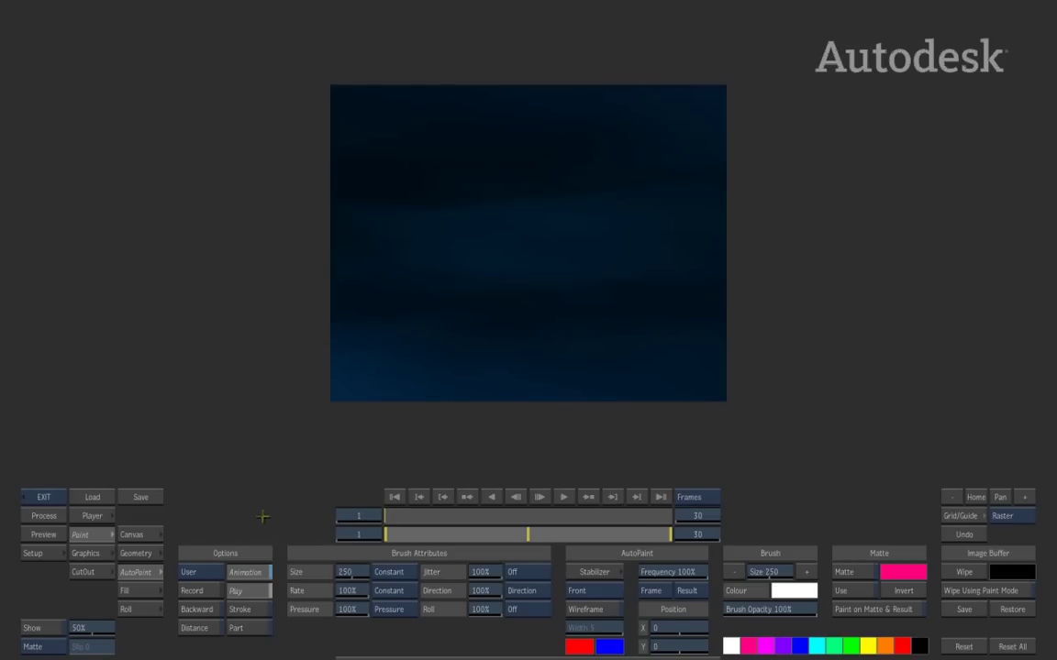
pyautogui.click(90, 554)
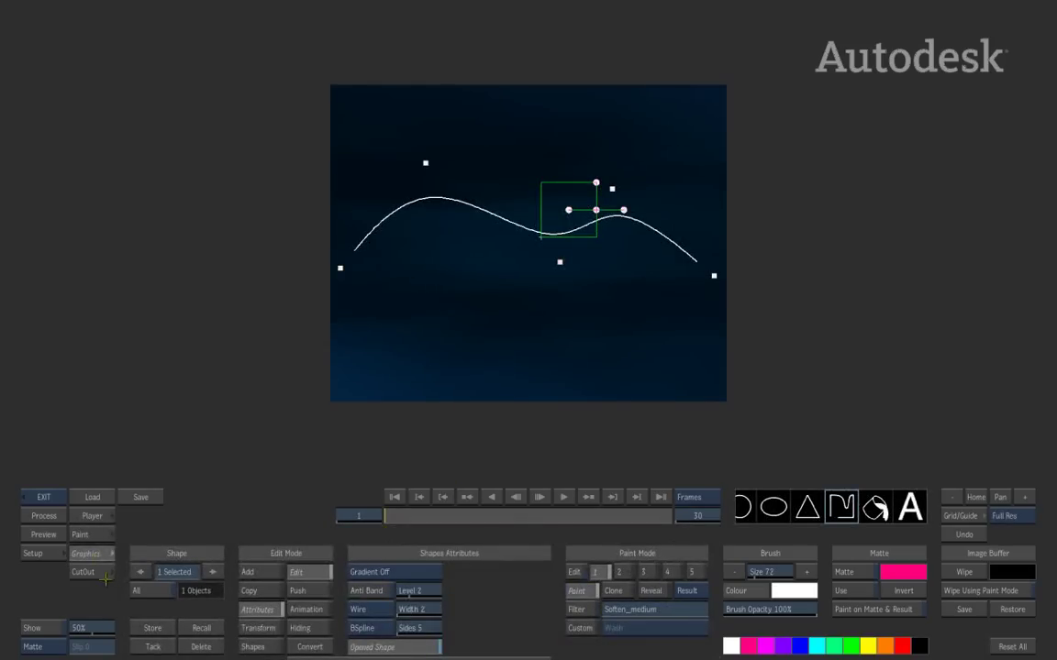